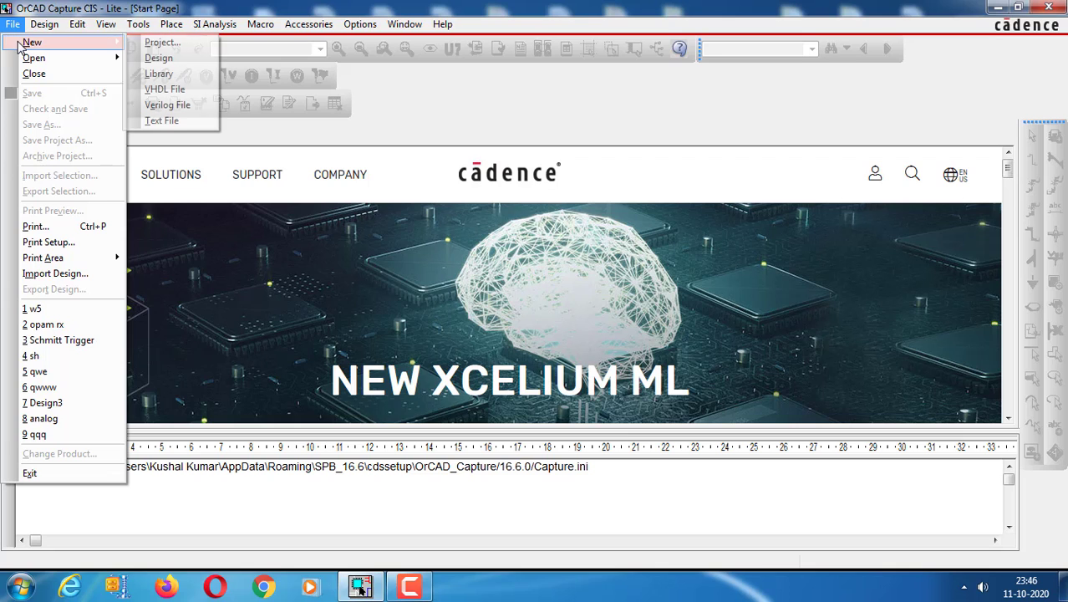
# Step: Create a new Analog or Mixed A/D project named TIMER 555 as a blank project
pyautogui.click(157, 43)
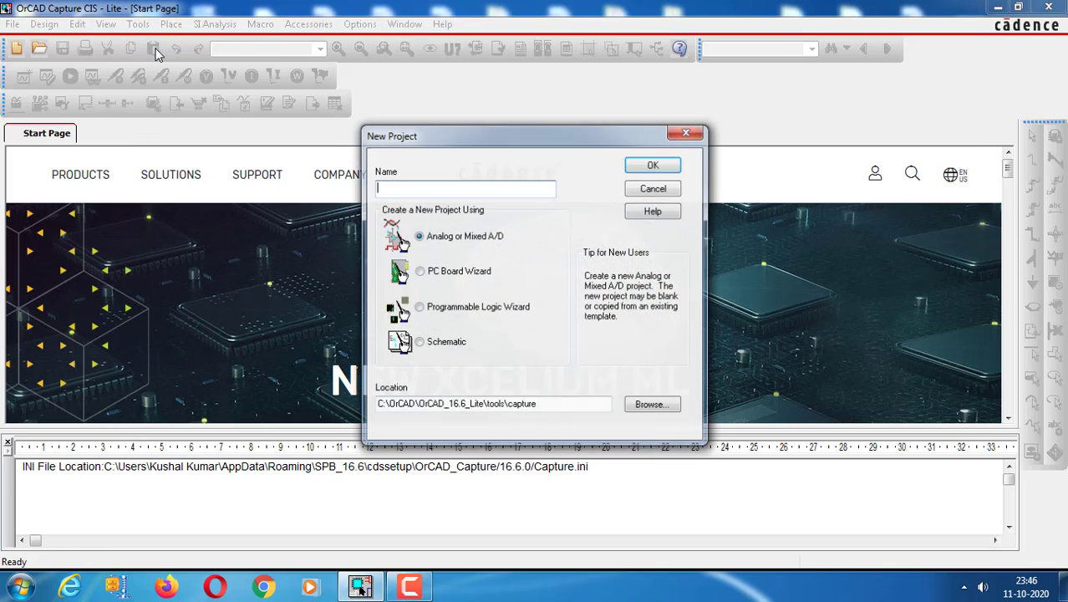
pyautogui.write('TIM')
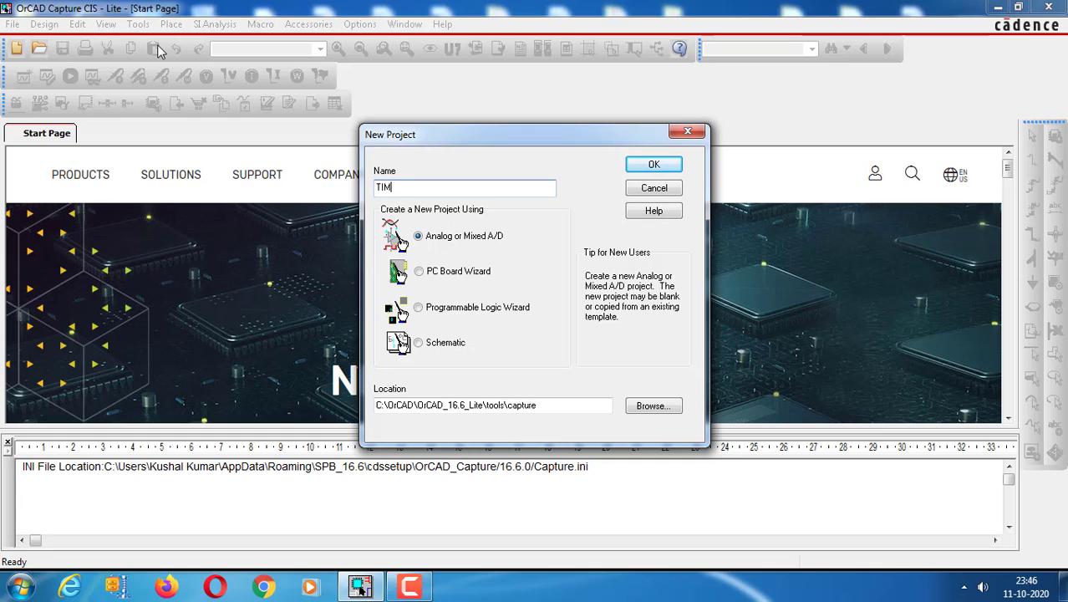
pyautogui.write('ER 555')
pyautogui.click(641, 166)
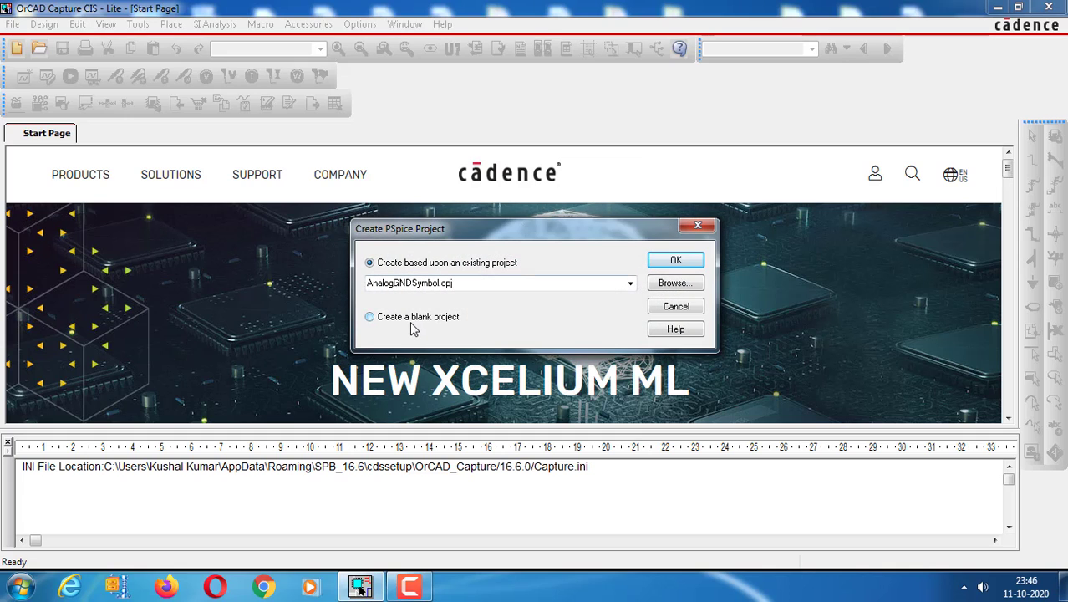
pyautogui.click(416, 323)
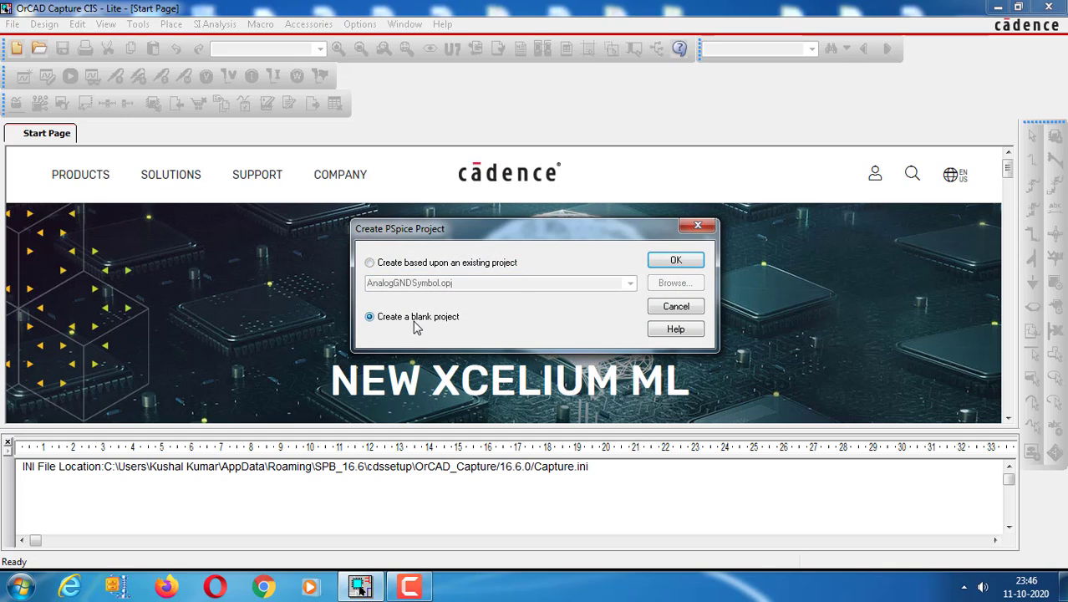
pyautogui.click(660, 261)
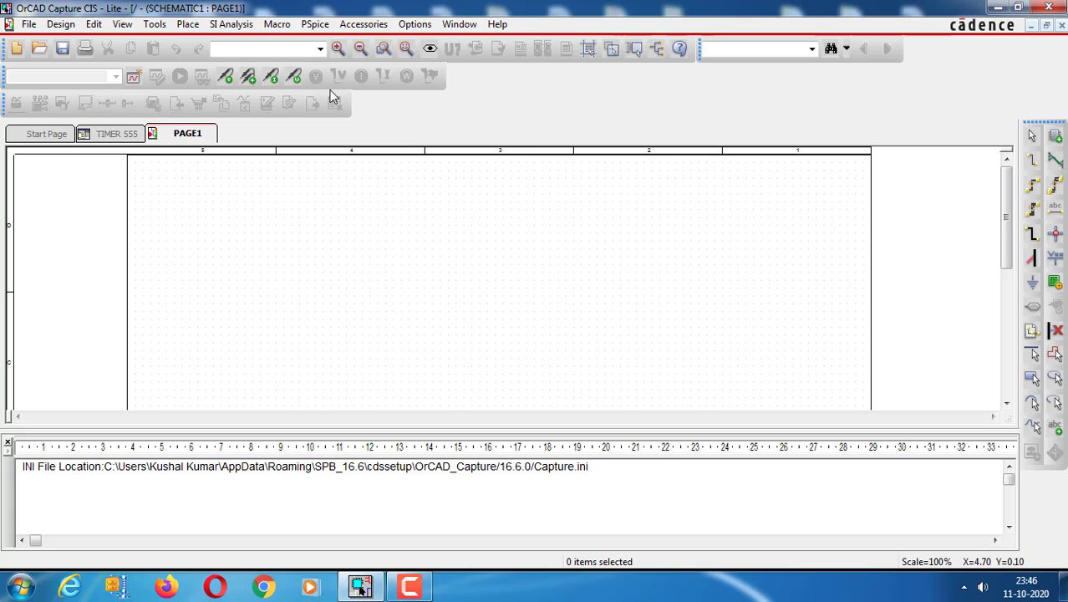
# Step: Place one 555D timer from the EVAL library near the upper middle of the blank schematic page
pyautogui.click(189, 25)
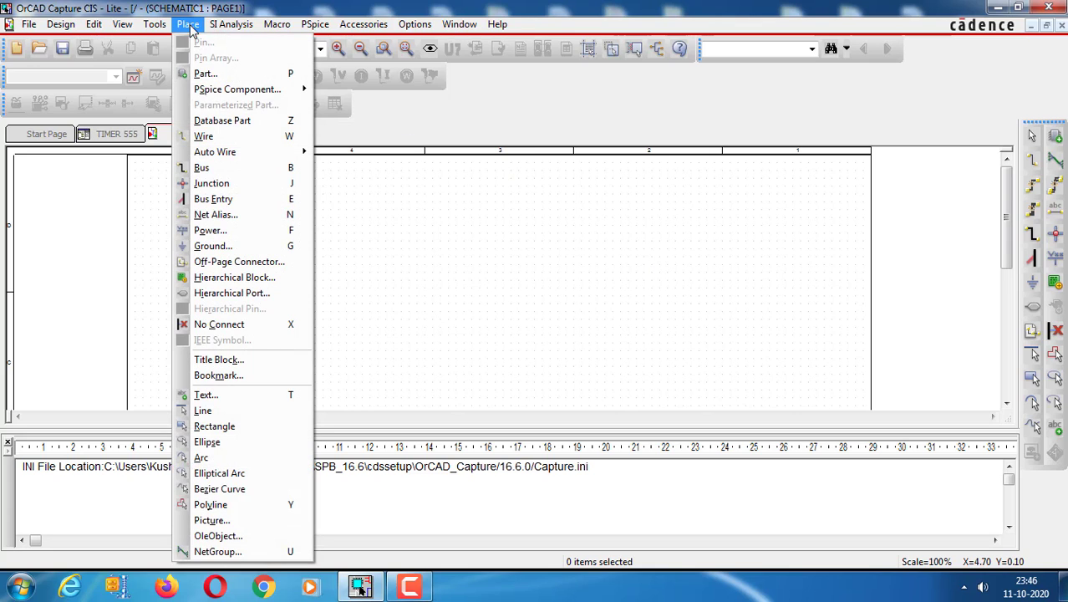
pyautogui.click(204, 73)
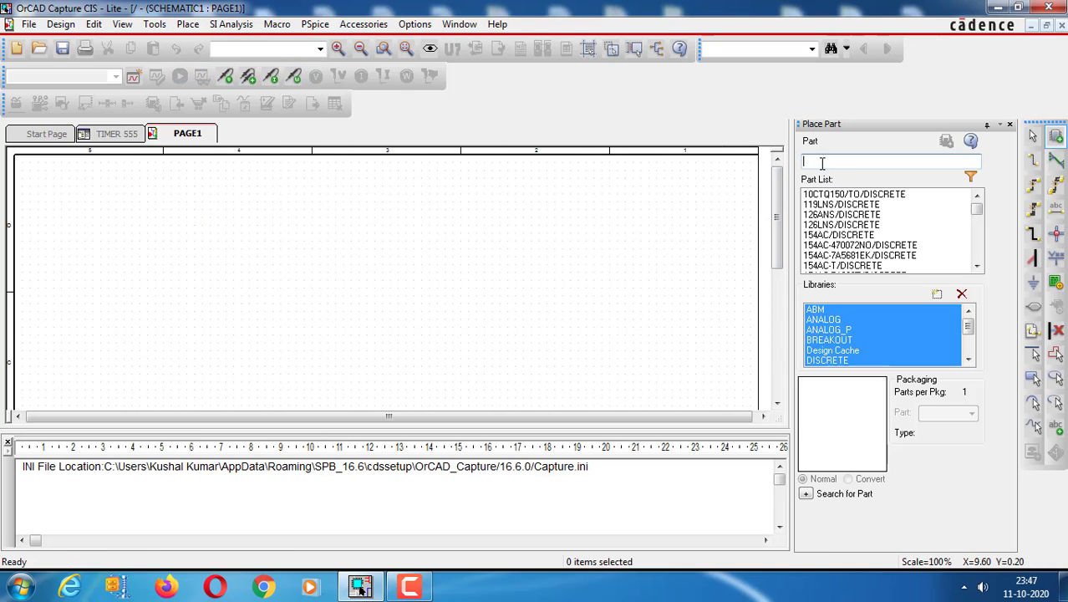
pyautogui.write('555D')
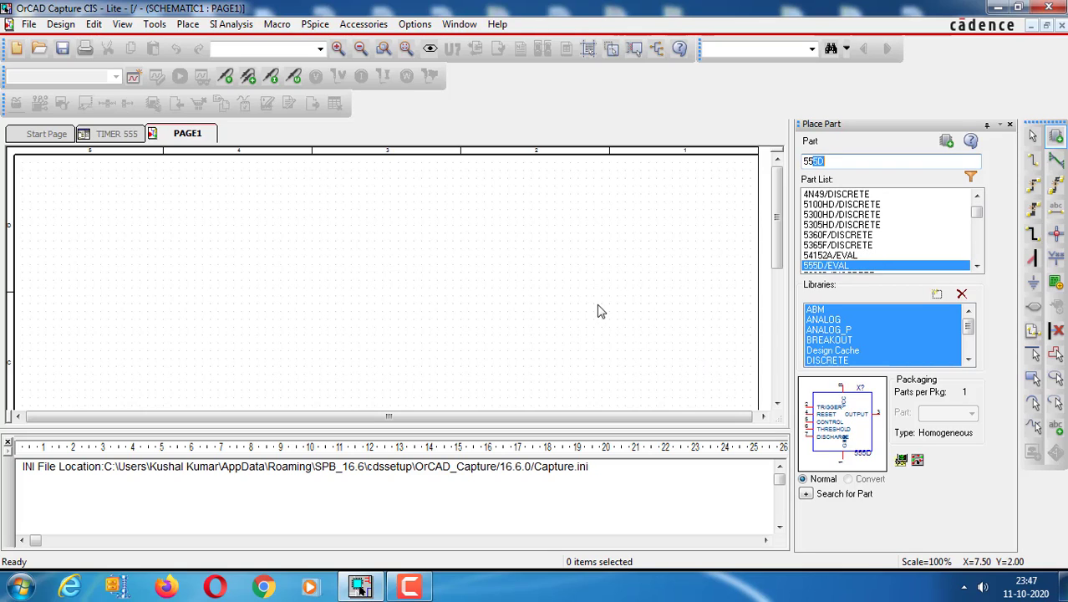
pyautogui.click(846, 267)
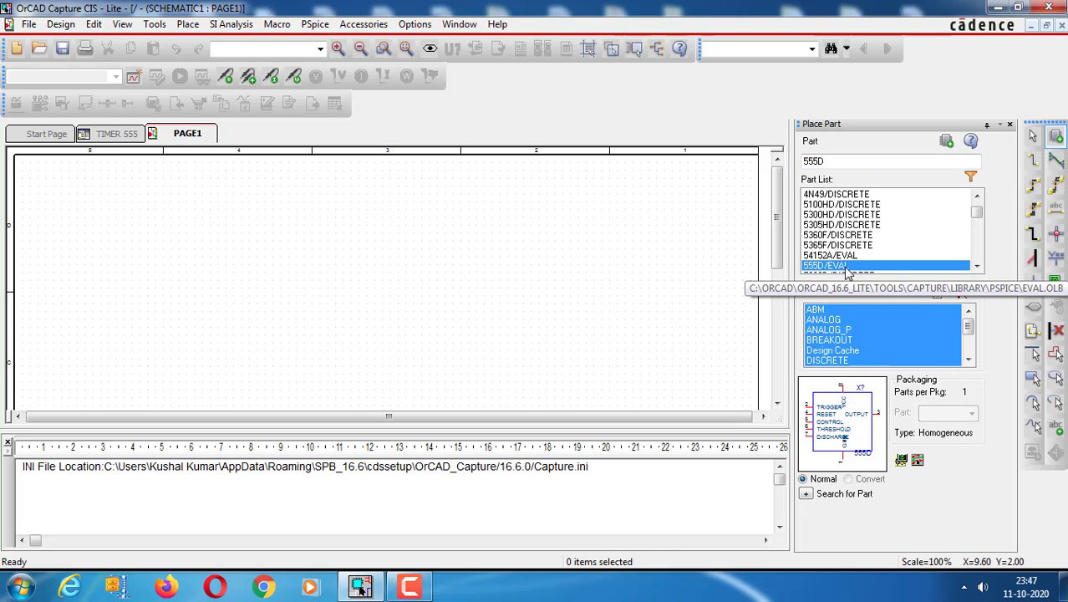
pyautogui.click(362, 233)
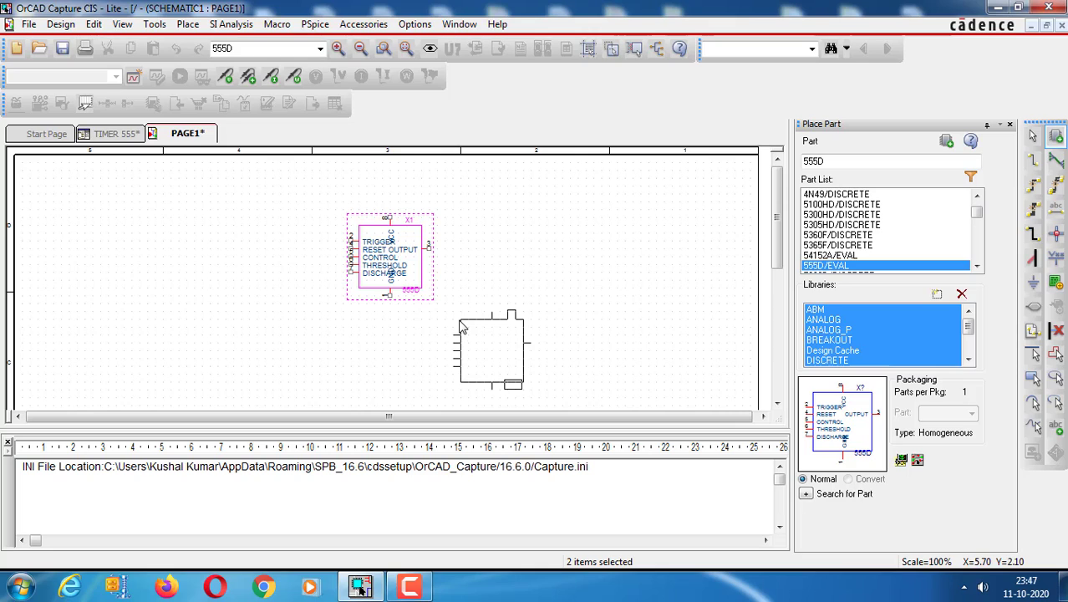
pyautogui.press('Escape')
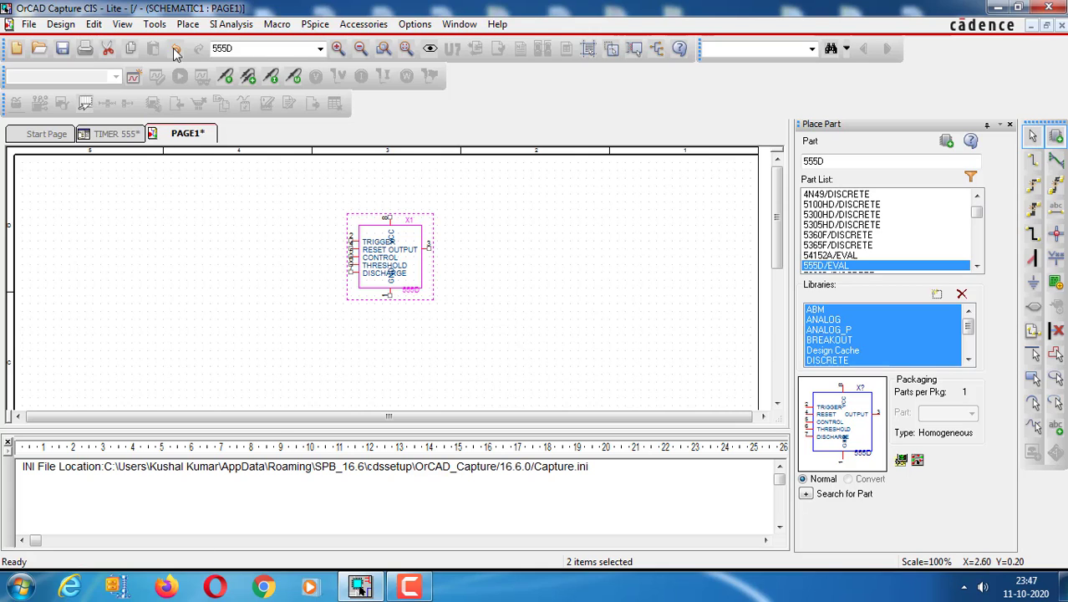
# Step: Draw a short vertical wire downward from the 555D timer's GND pin 1, ending at about X=4.80, Y=2.00
pyautogui.click(123, 24)
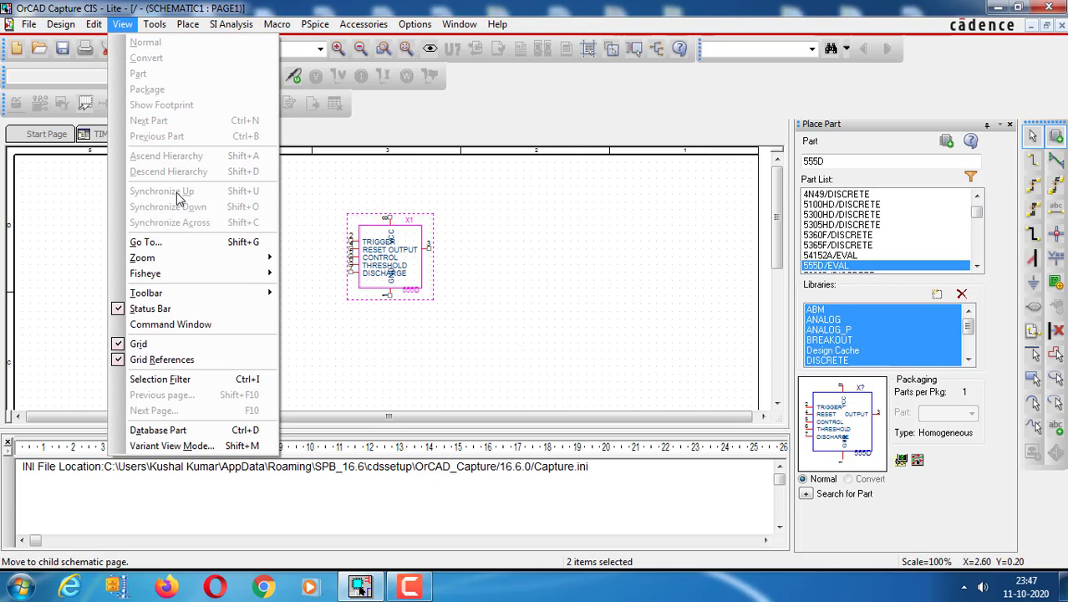
pyautogui.moveTo(176, 260)
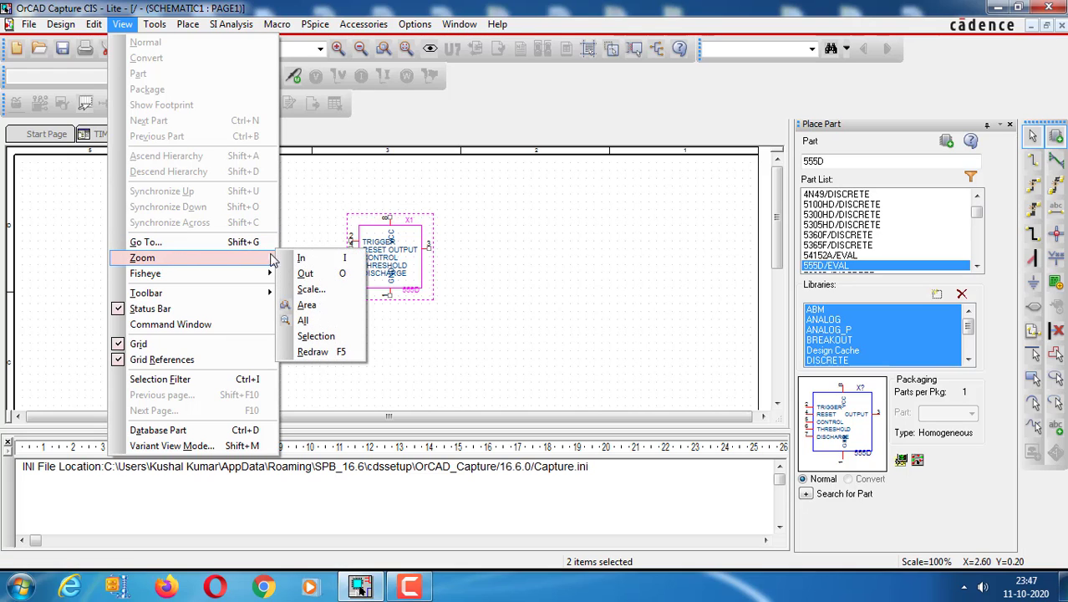
pyautogui.click(298, 266)
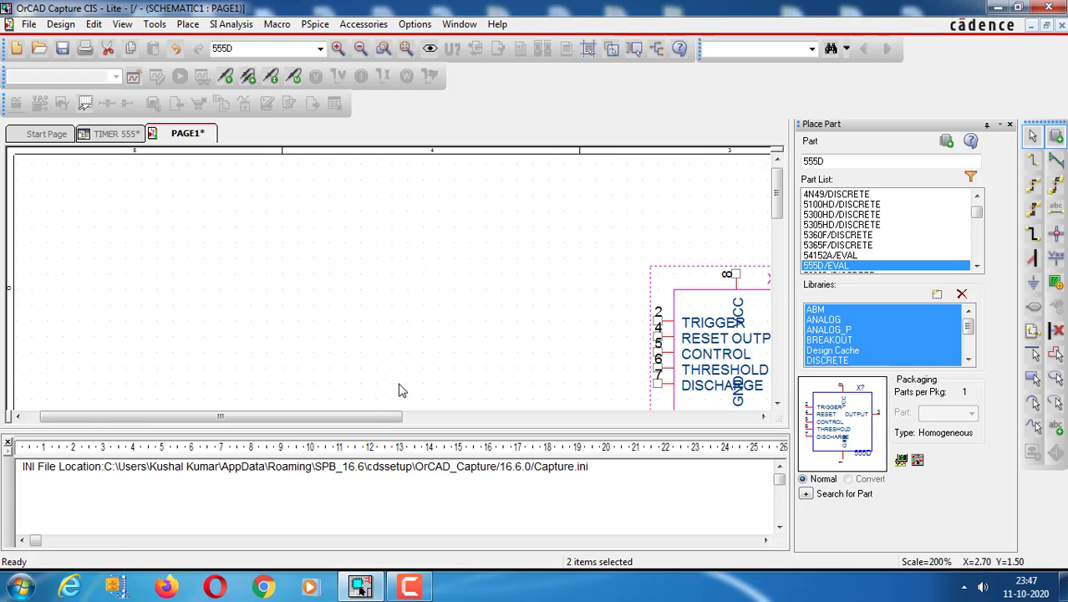
pyautogui.moveTo(385, 417); pyautogui.dragTo(536, 424)
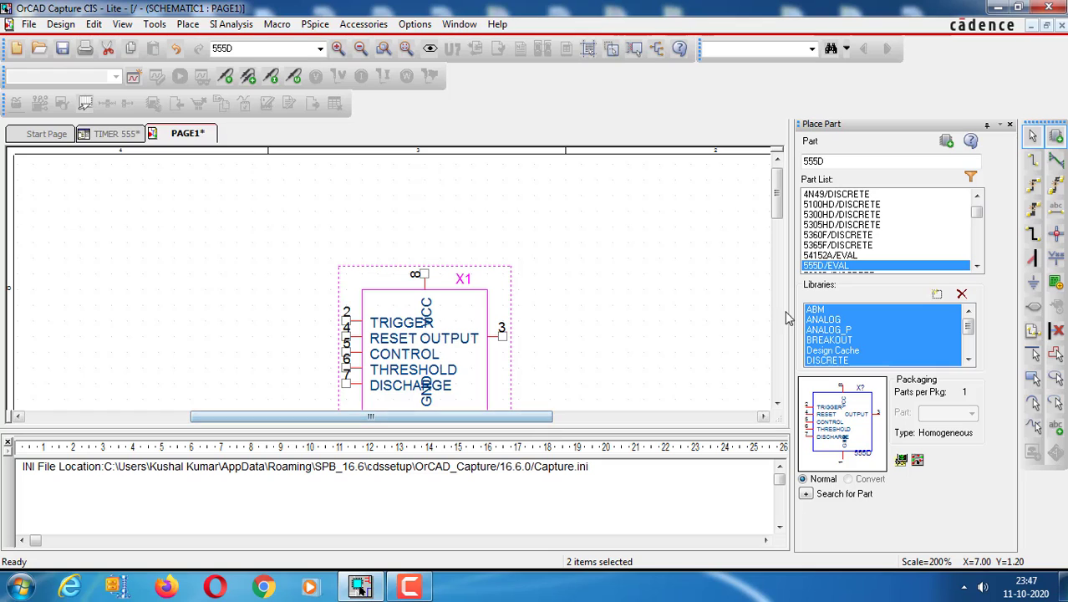
pyautogui.moveTo(782, 197); pyautogui.dragTo(778, 211)
pyautogui.click(709, 226)
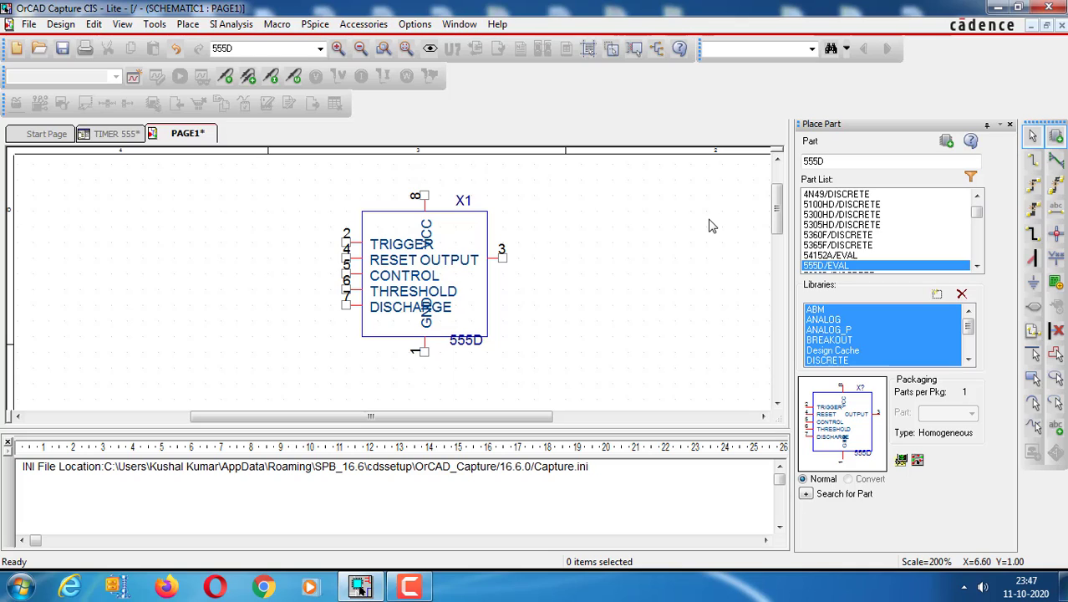
pyautogui.press('w')
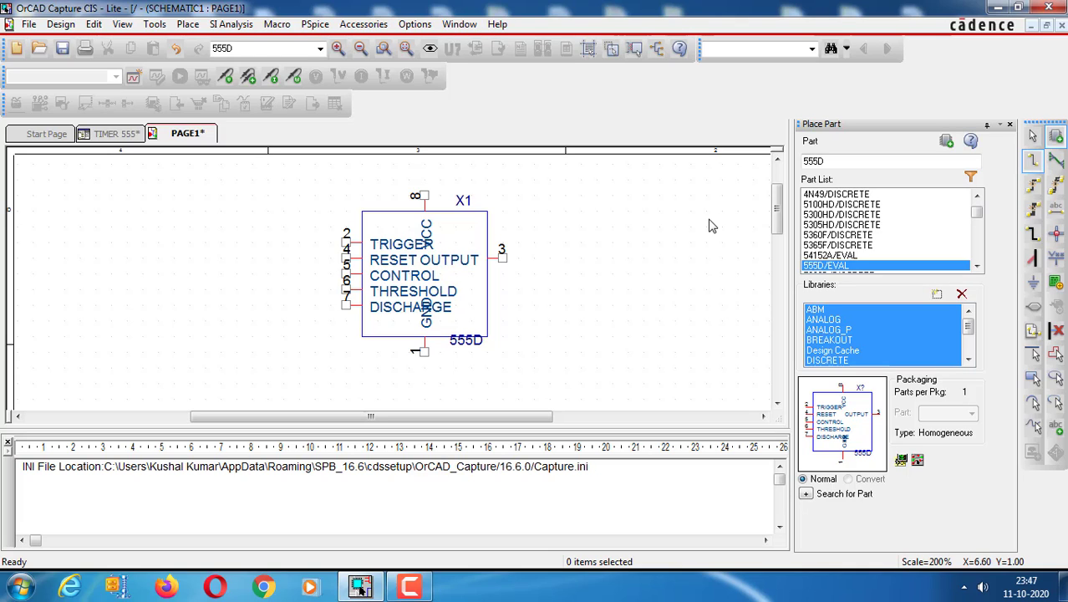
pyautogui.click(423, 352)
pyautogui.click(424, 381)
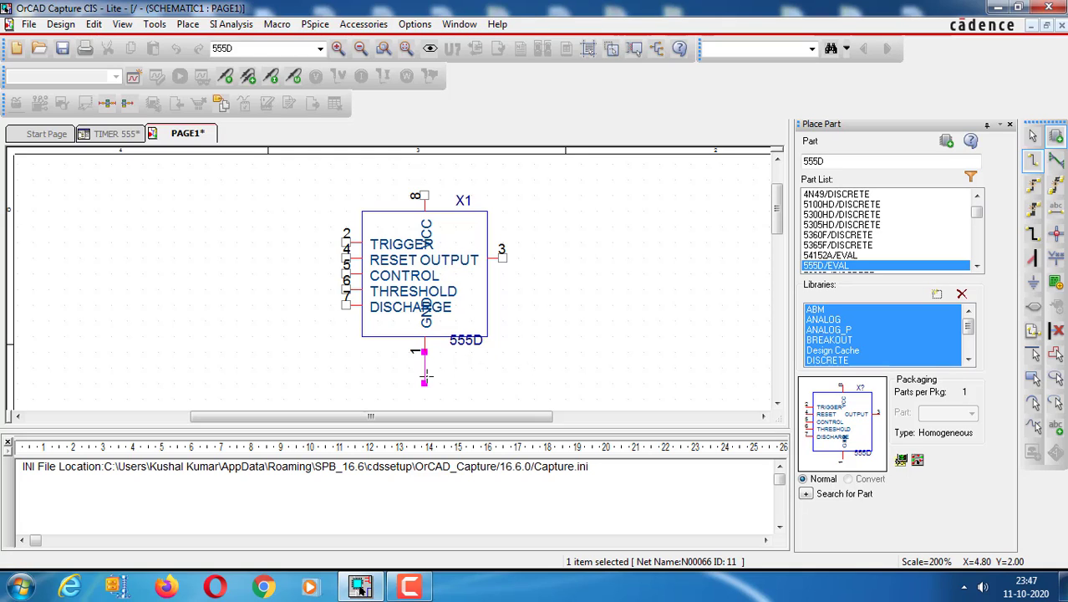
pyautogui.press('Escape')
pyautogui.click(454, 374)
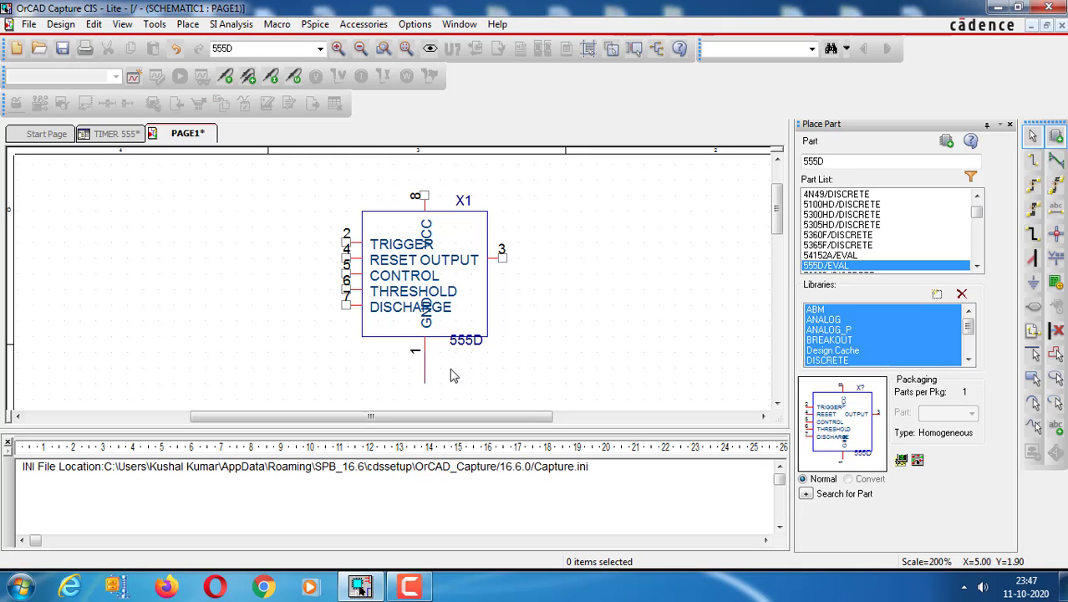
# Step: Place a 0/CAPSYM ground symbol at the free end of the wire below the timer's GND pin
pyautogui.click(187, 26)
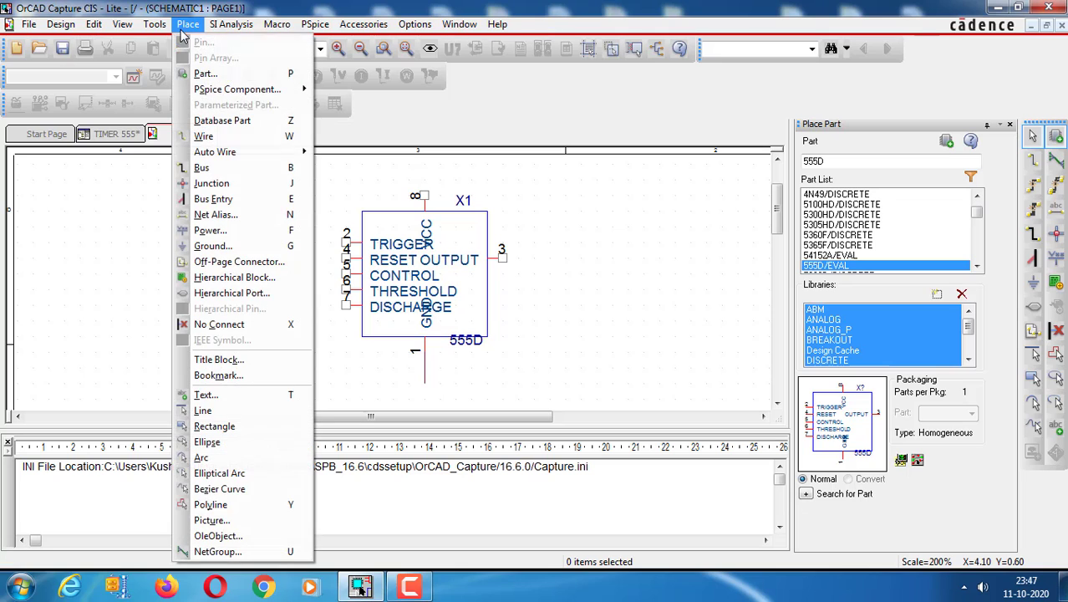
pyautogui.click(211, 246)
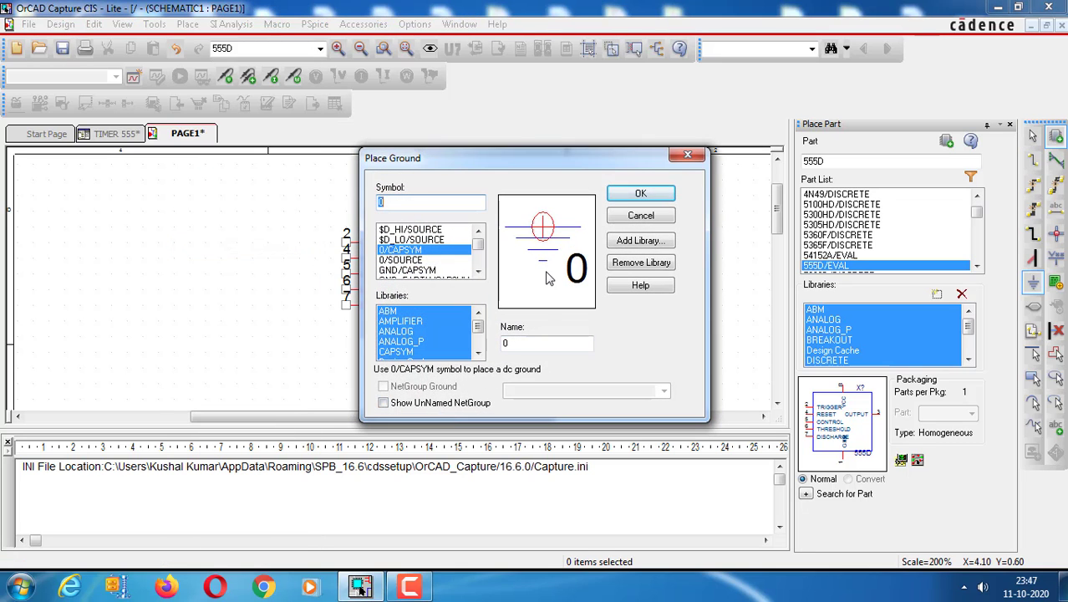
pyautogui.click(643, 193)
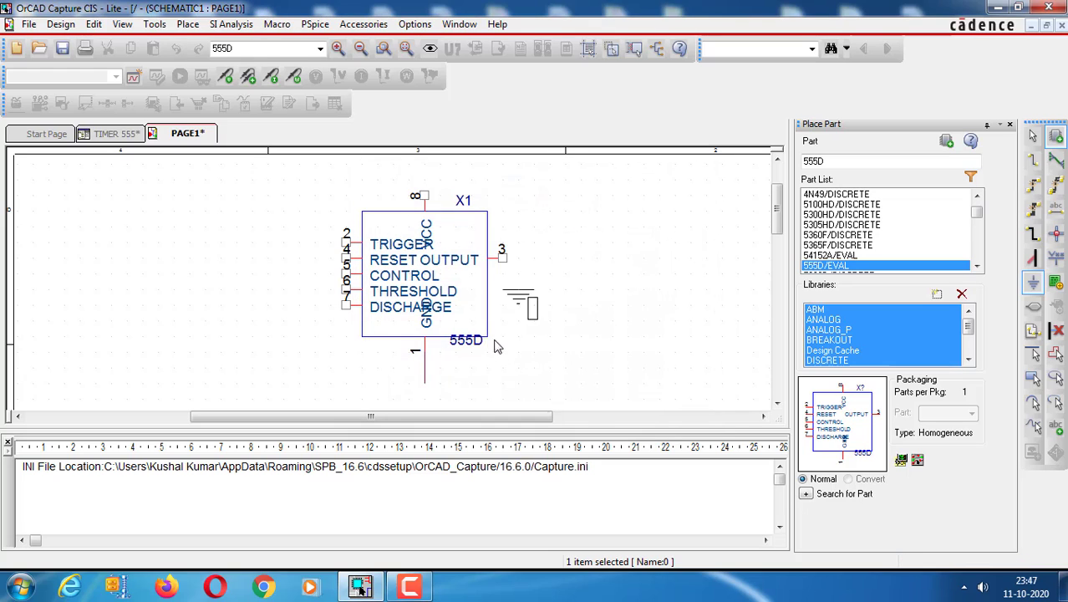
pyautogui.click(425, 399)
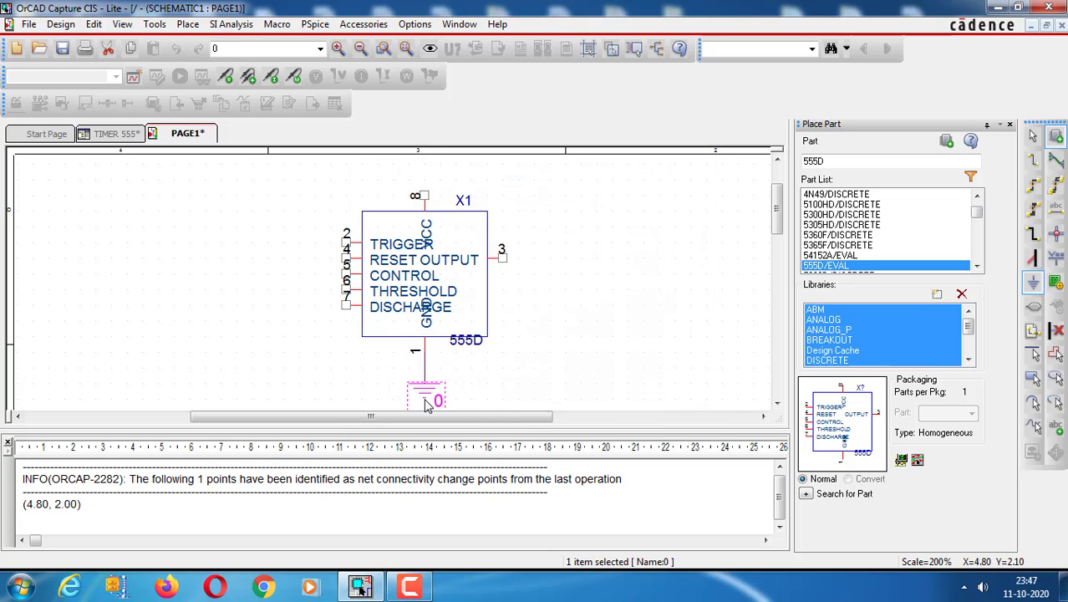
pyautogui.press('Escape')
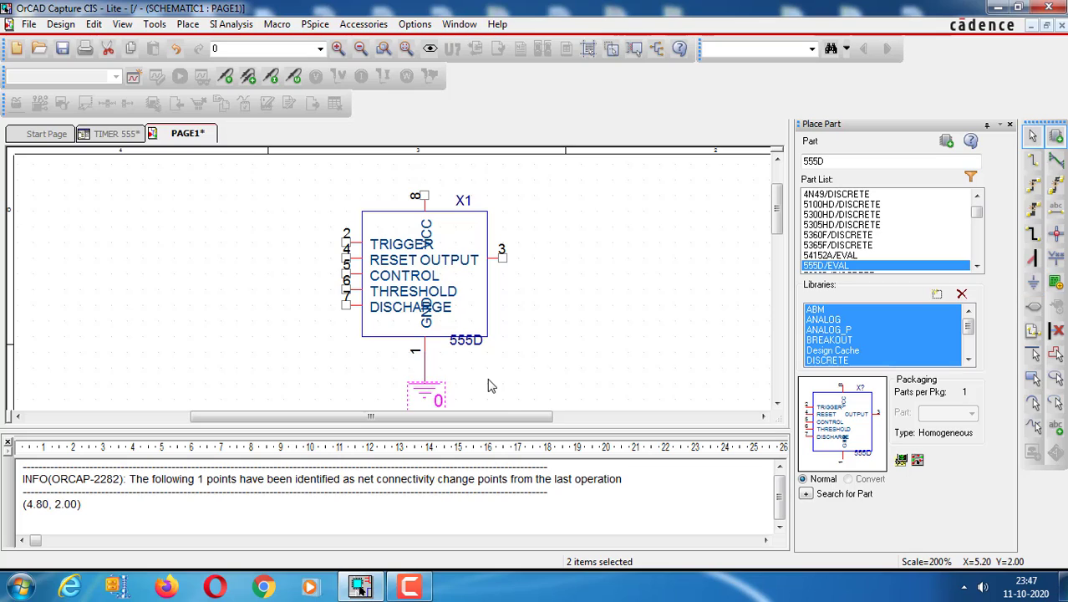
pyautogui.click(491, 385)
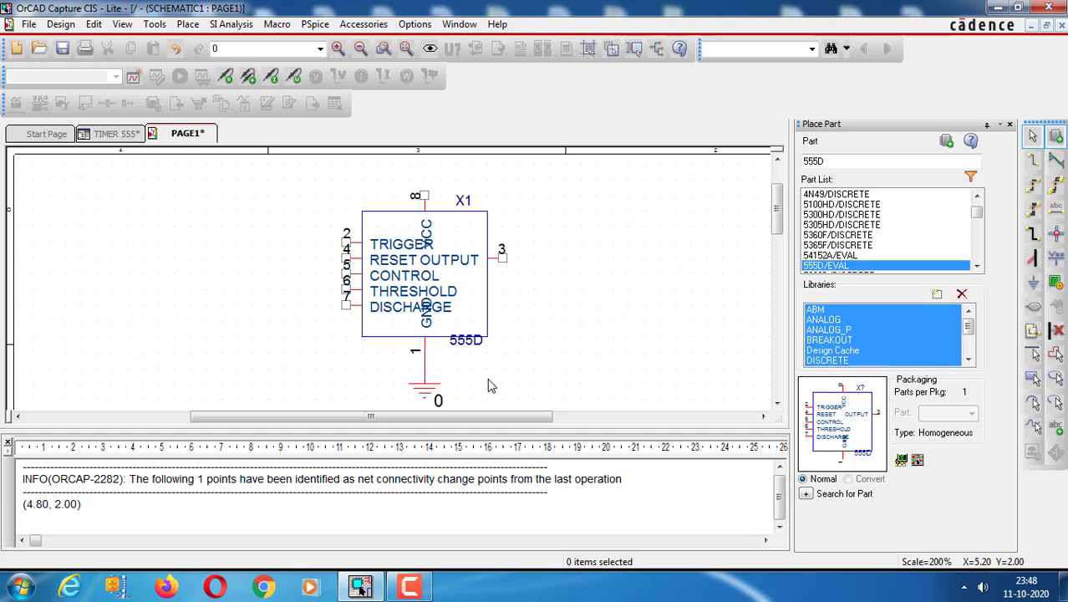
# Step: Place one capacitor C from the ANALOG library in the empty area to the right of the timer's output pin
pyautogui.doubleClick(826, 160)
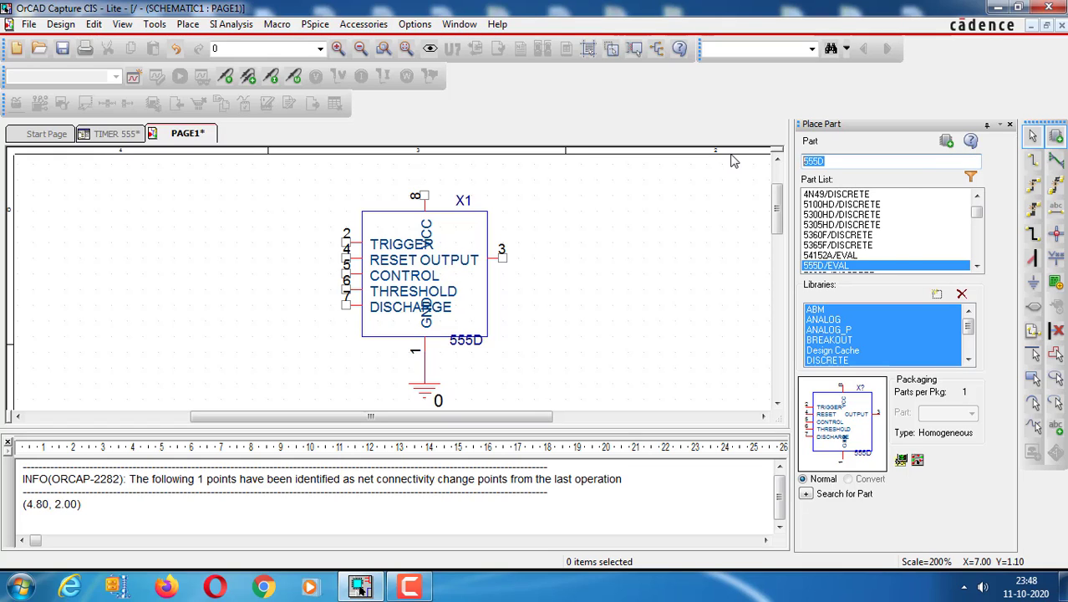
pyautogui.write('C')
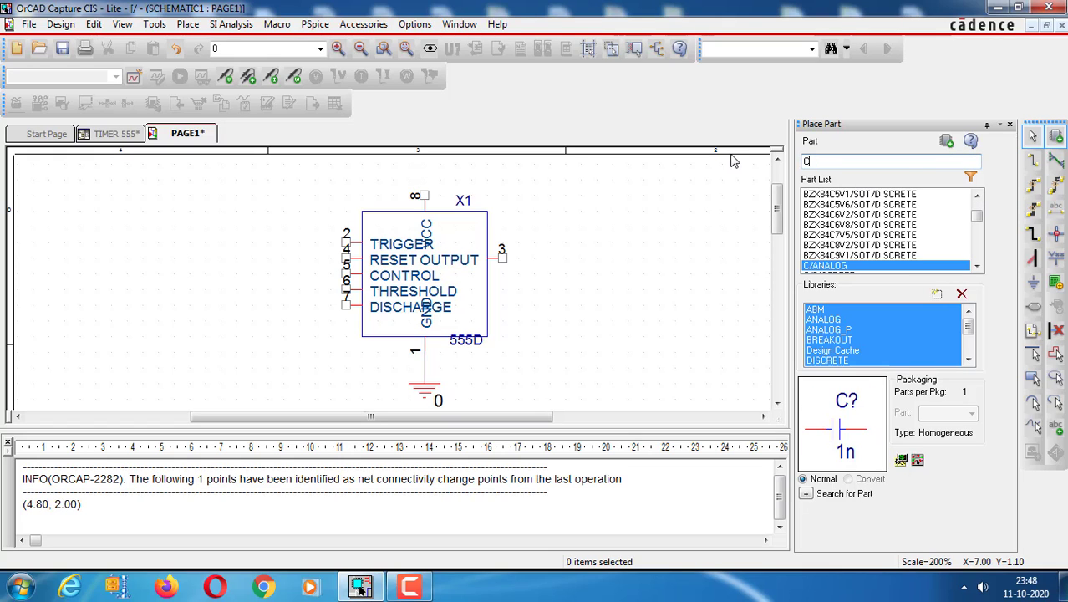
pyautogui.doubleClick(822, 266)
pyautogui.click(587, 286)
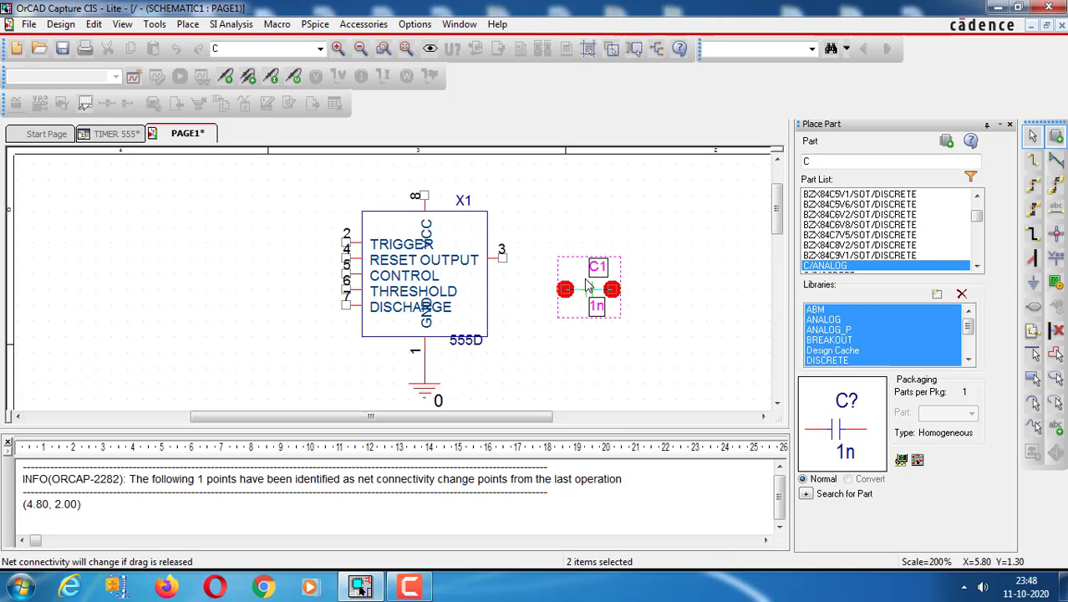
pyautogui.press('Escape')
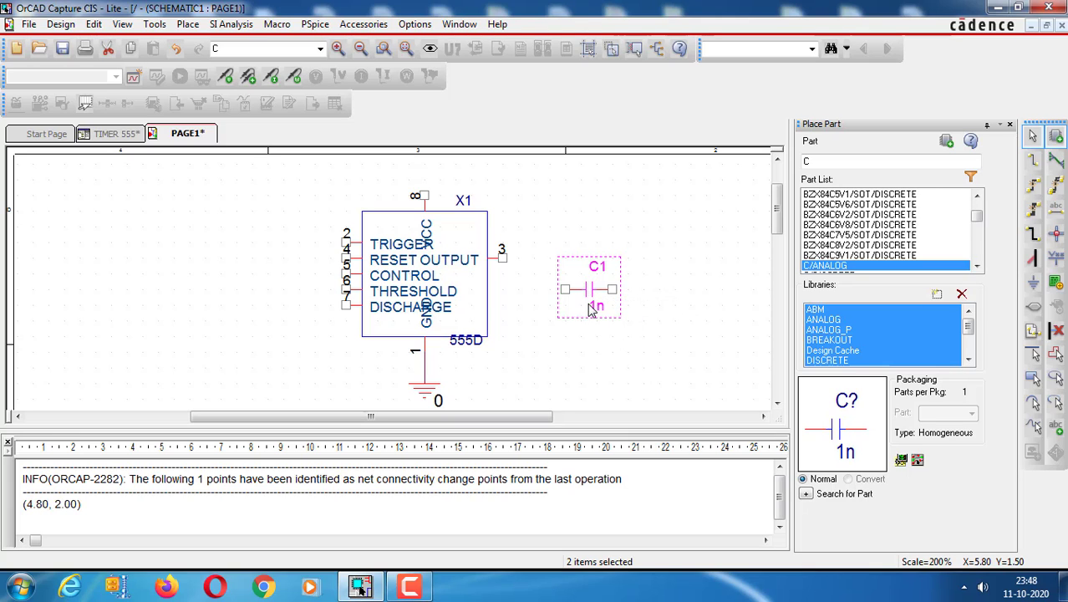
# Step: Set the value of capacitor C1 to 0.01UF
pyautogui.doubleClick(596, 306)
pyautogui.click(455, 242)
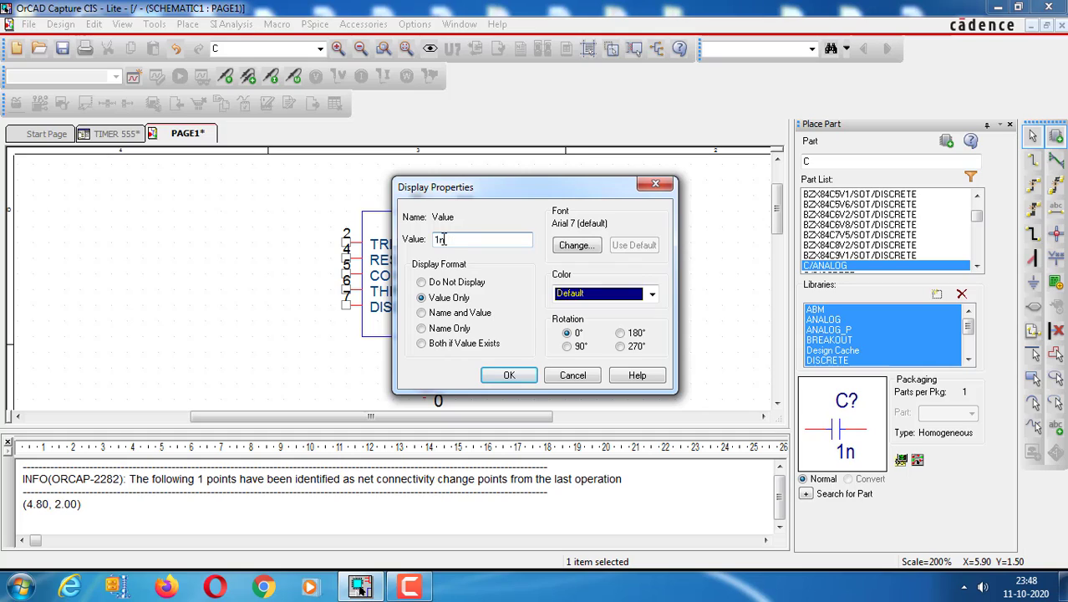
pyautogui.press('BackSpace')
pyautogui.press('BackSpace')
pyautogui.write('0.01UF')
pyautogui.click(511, 376)
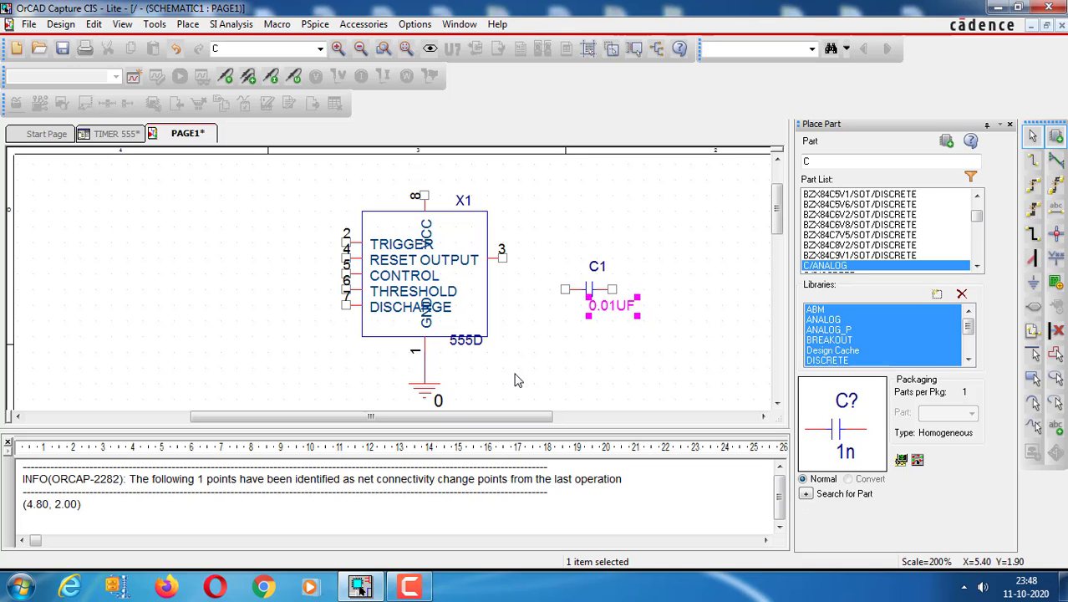
pyautogui.click(553, 363)
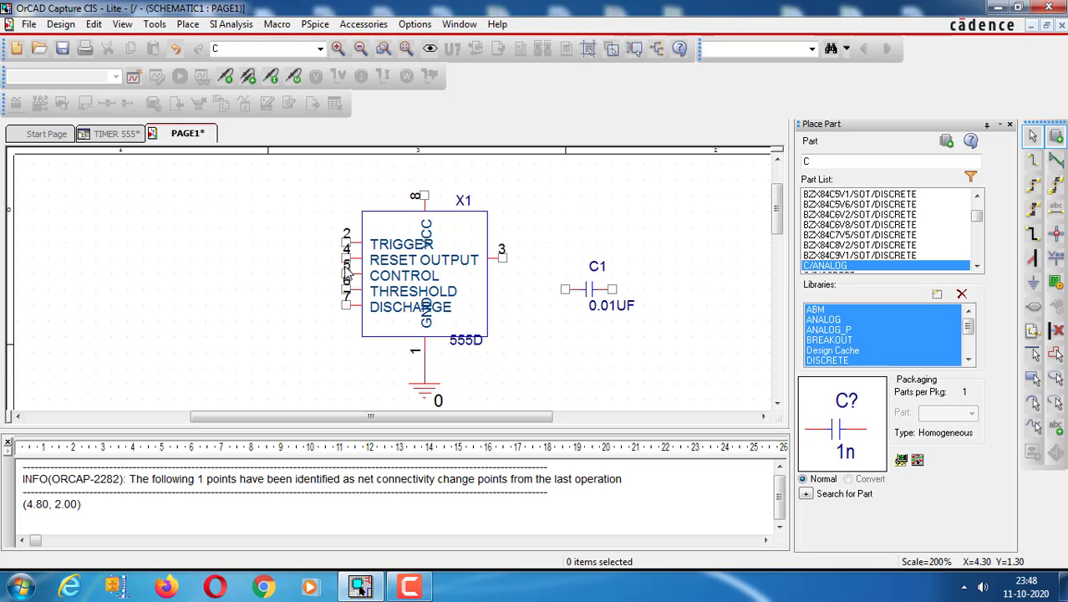
# Step: Draw a horizontal wire leftward from the timer's CONTROL pin 5, ending at about X=3.80
pyautogui.press('w')
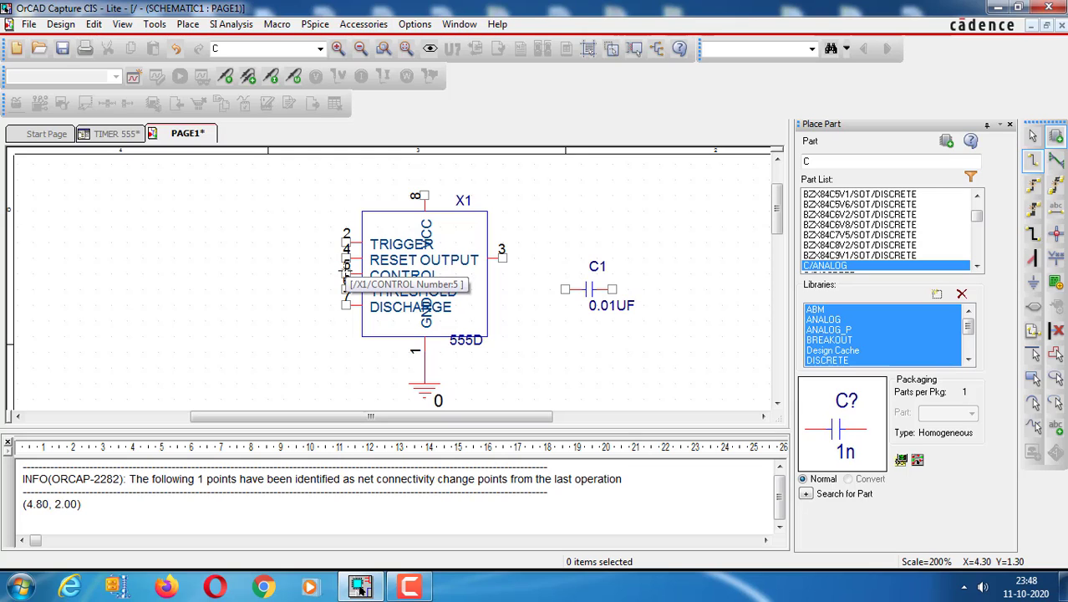
pyautogui.click(343, 267)
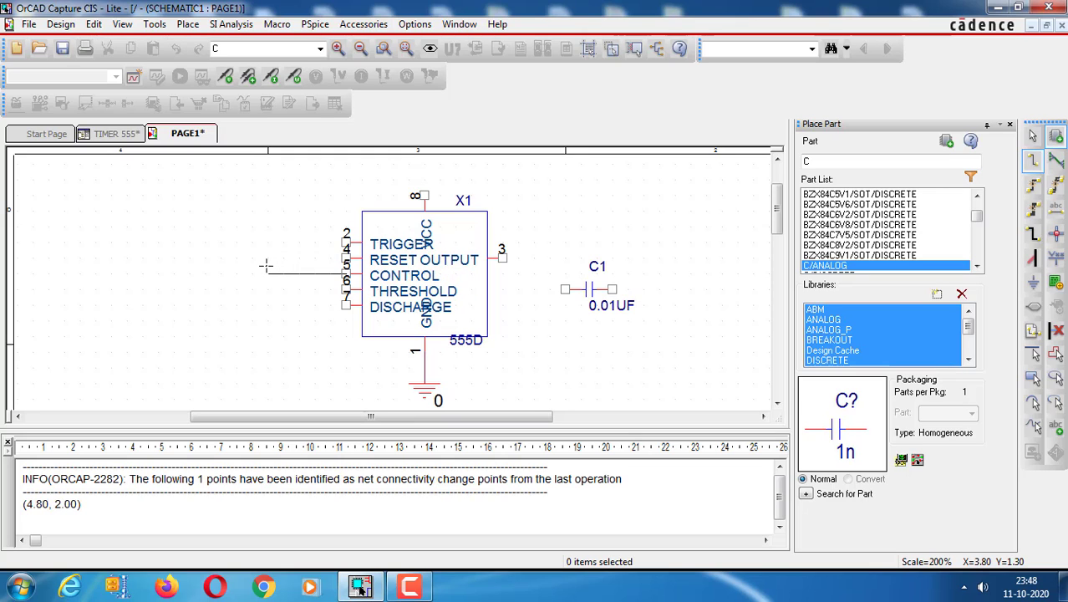
pyautogui.doubleClick(268, 273)
pyautogui.press('Escape')
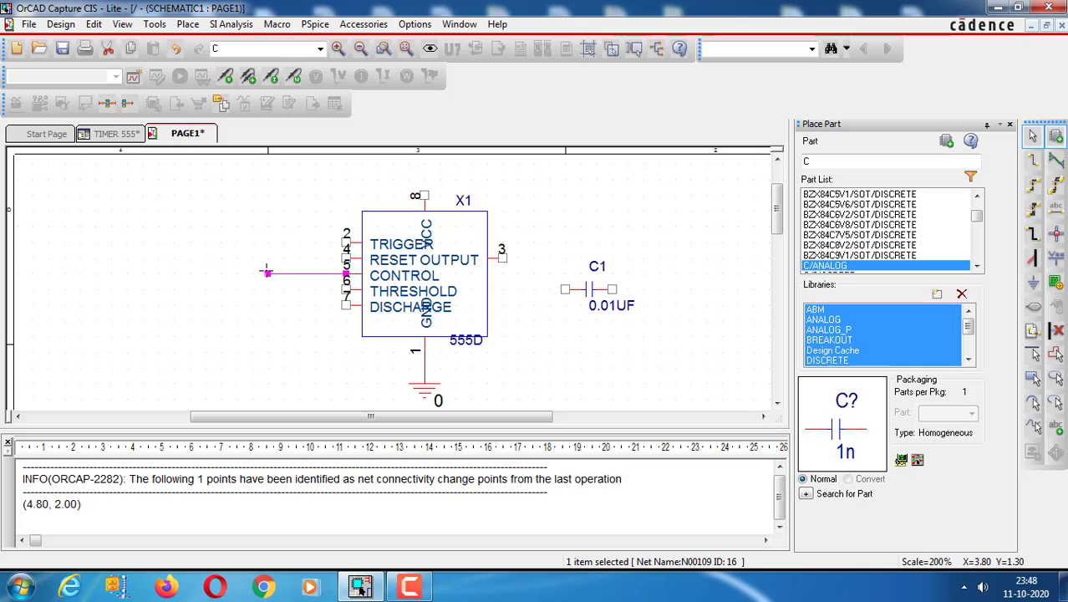
# Step: Move capacitor C1 onto the free end of the wire running left from the timer's CONTROL pin 5
pyautogui.click(279, 297)
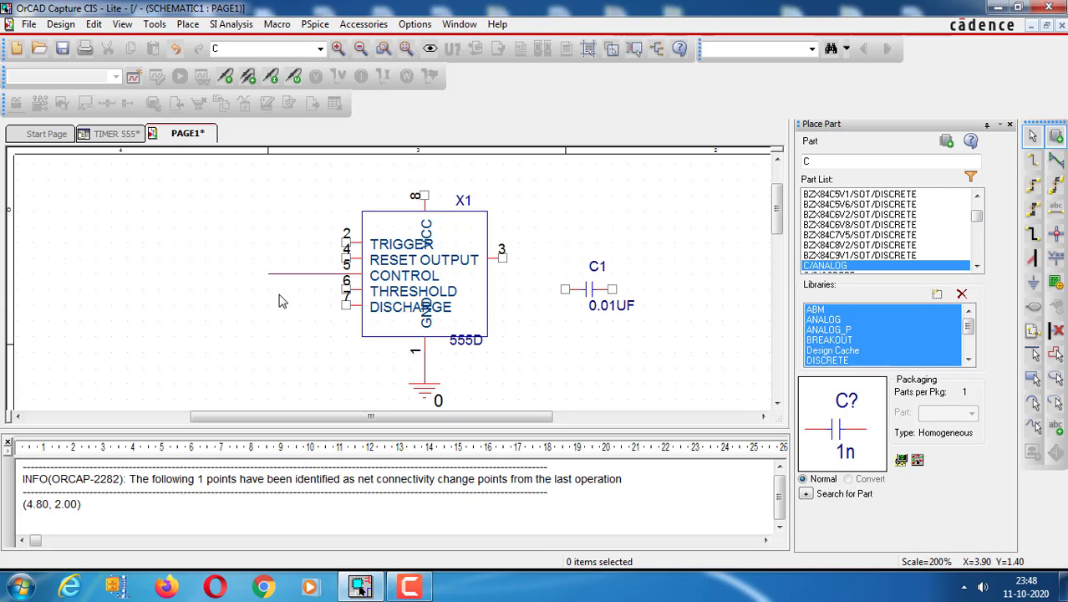
pyautogui.click(587, 290)
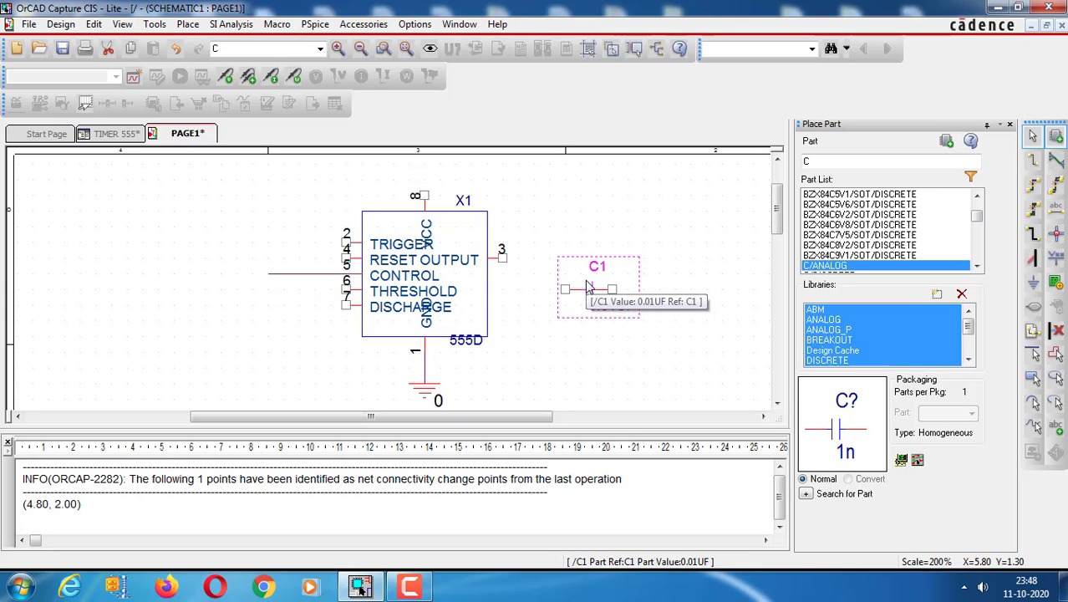
pyautogui.moveTo(586, 291); pyautogui.dragTo(255, 276)
pyautogui.click(258, 318)
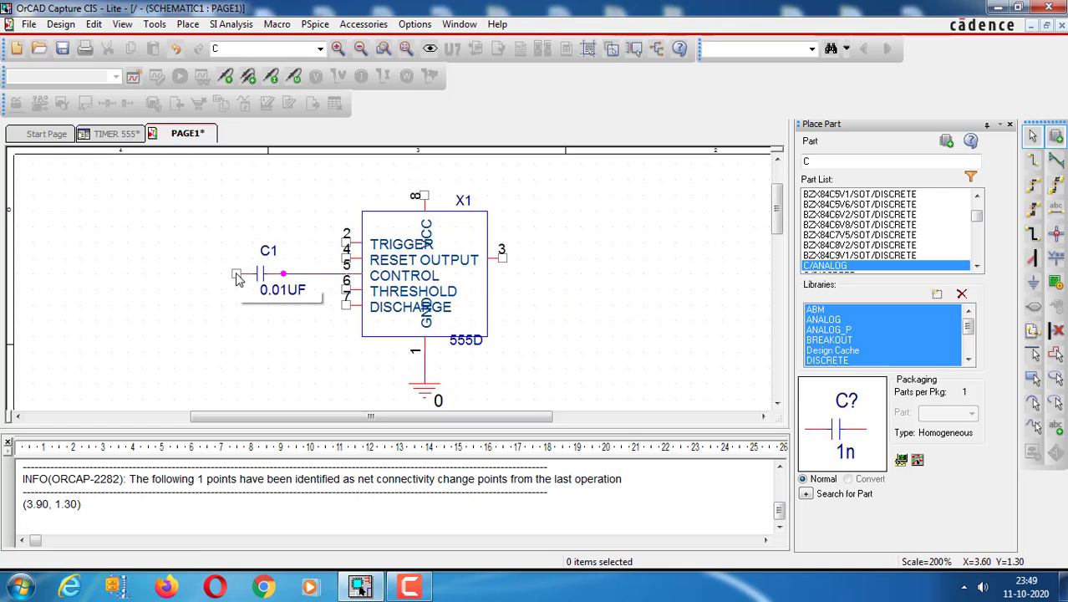
# Step: Draw a horizontal wire leftward from C1's free pin, ending at about X=3.30
pyautogui.click(237, 276)
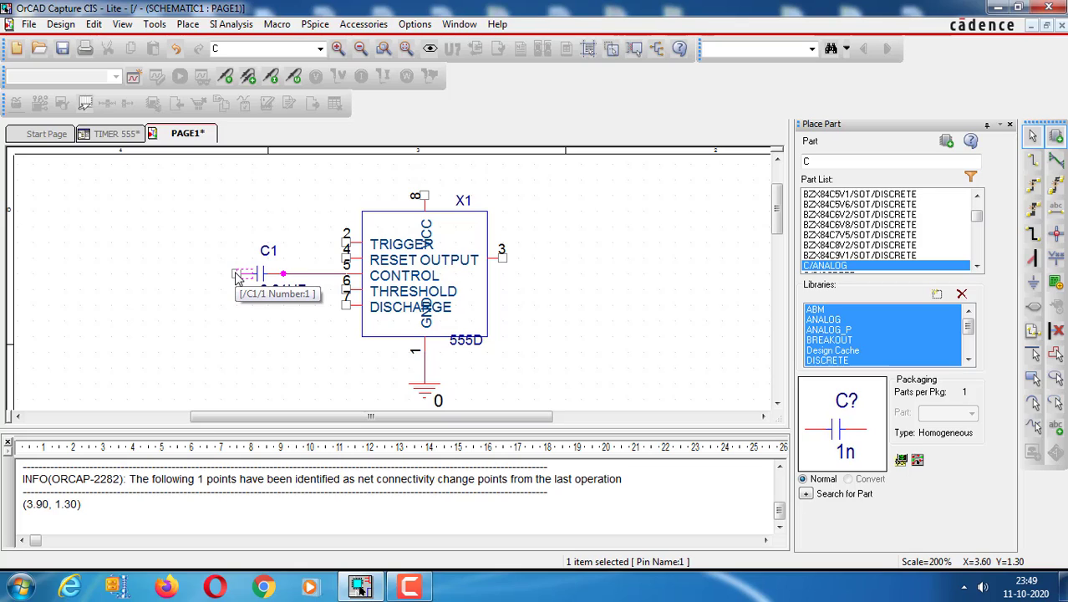
pyautogui.press('w')
pyautogui.click(238, 277)
pyautogui.click(184, 273)
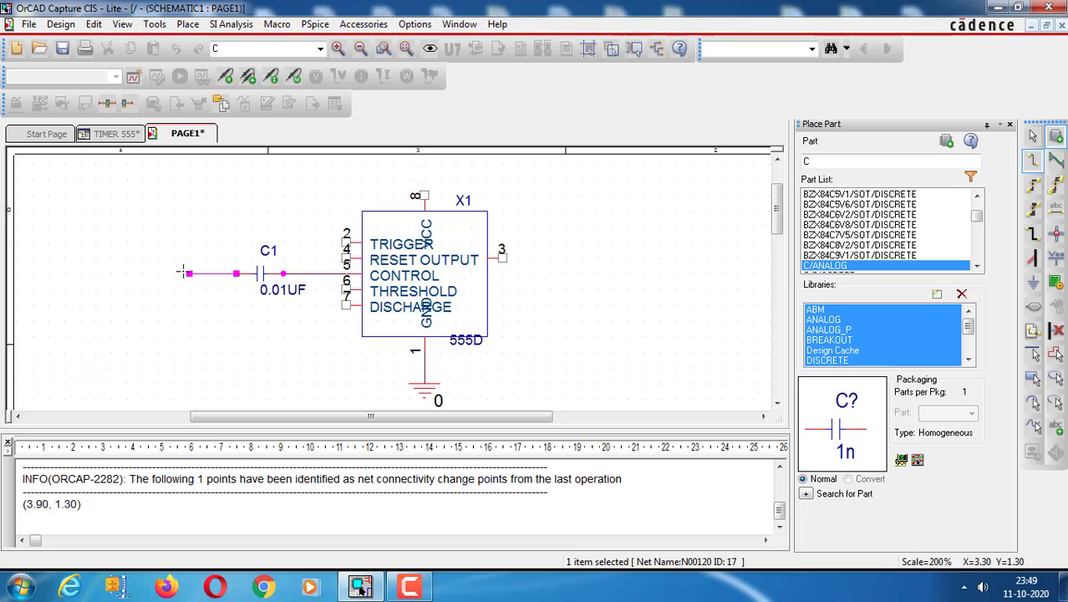
pyautogui.press('Escape')
pyautogui.click(192, 309)
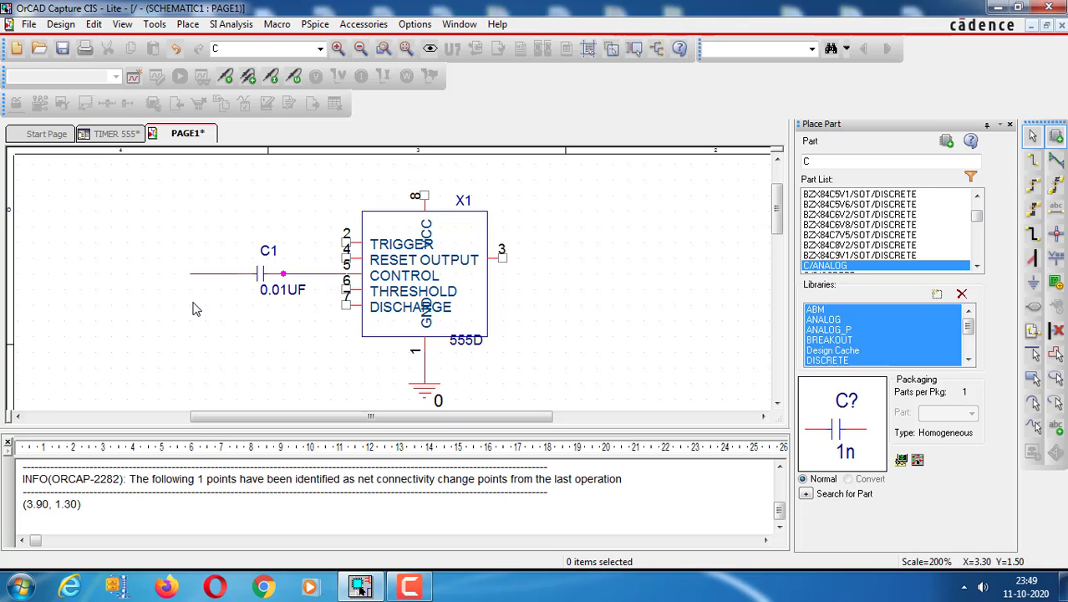
# Step: Place a 0 ground symbol from the Design Cache library just below the free end of C1's wire
pyautogui.click(185, 24)
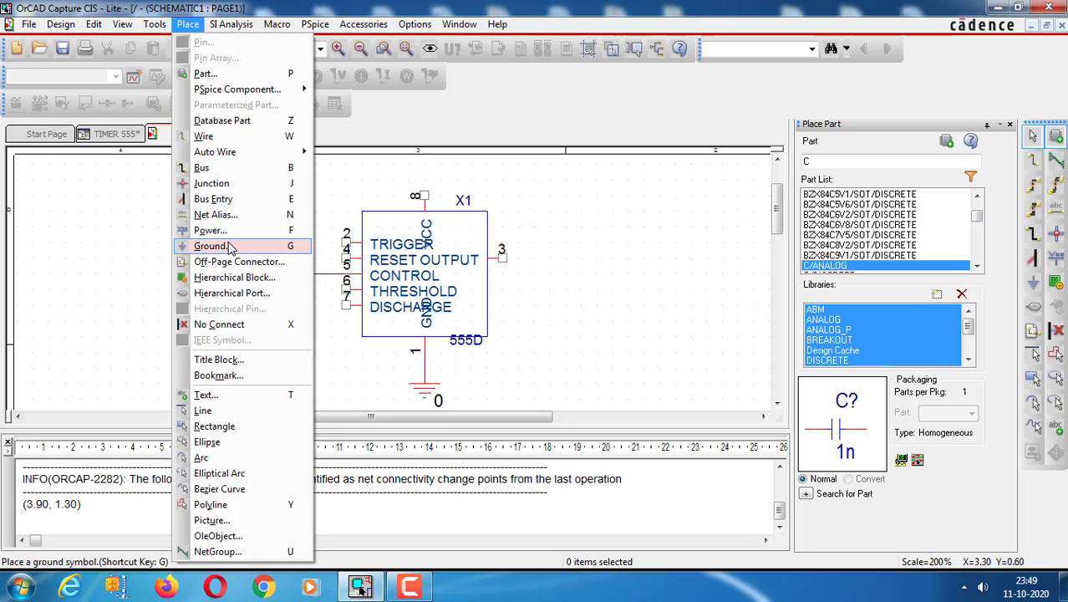
pyautogui.click(211, 245)
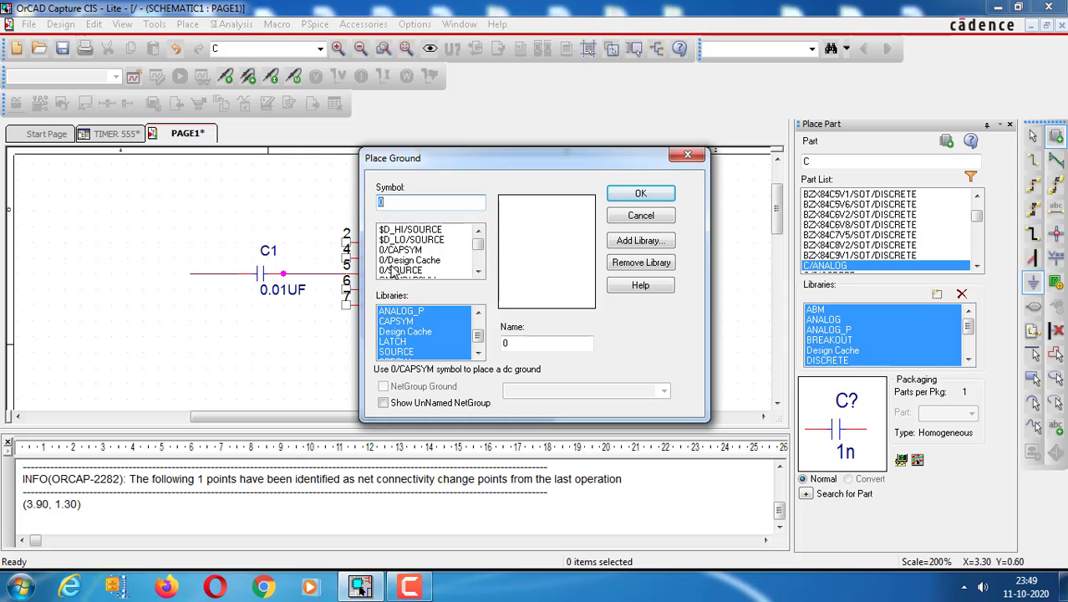
pyautogui.click(424, 331)
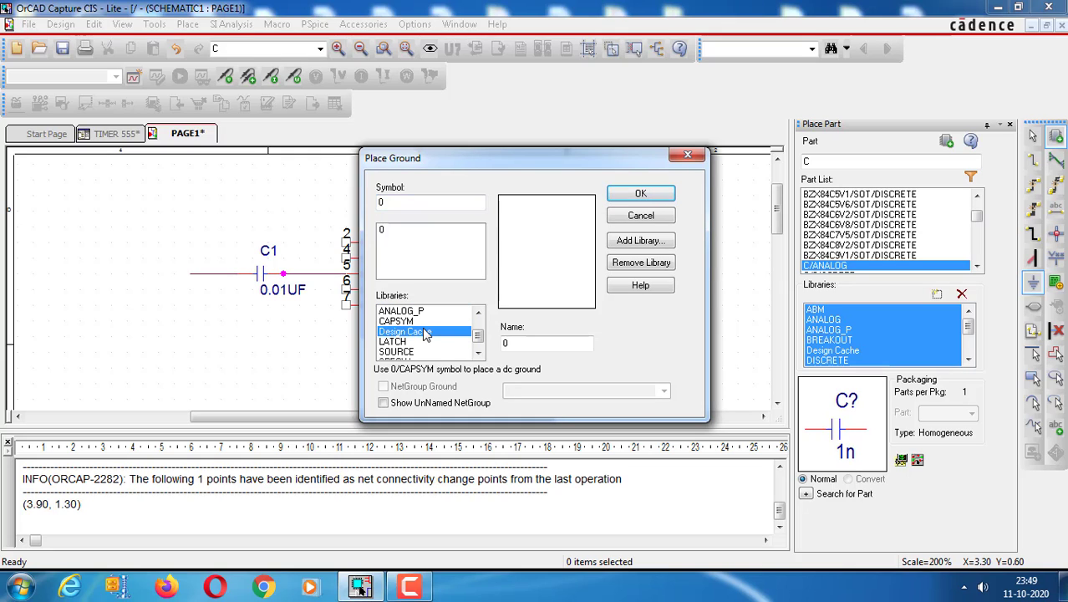
pyautogui.click(395, 233)
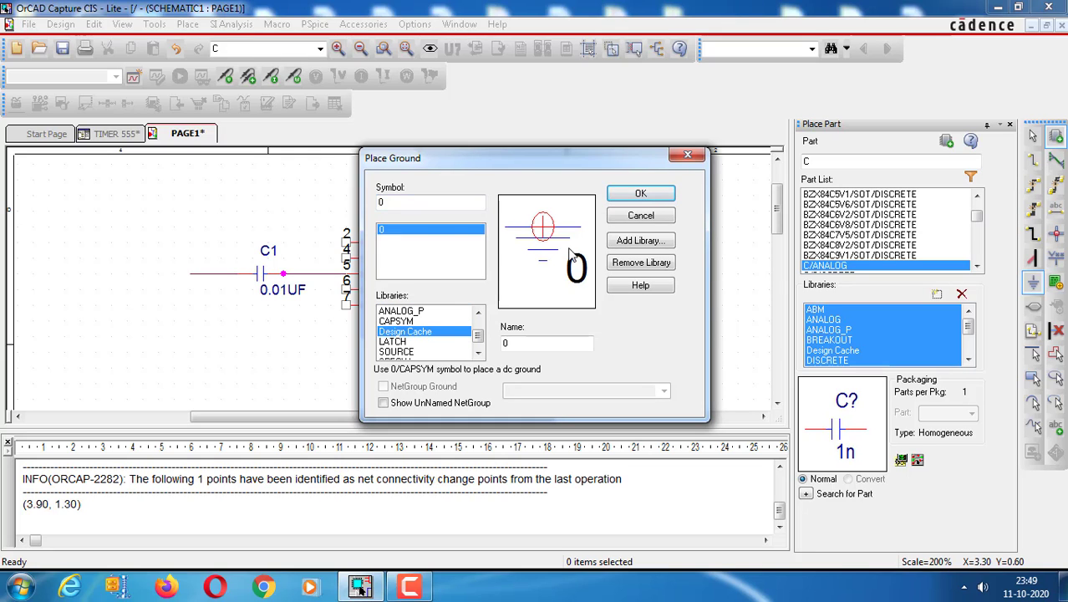
pyautogui.click(640, 194)
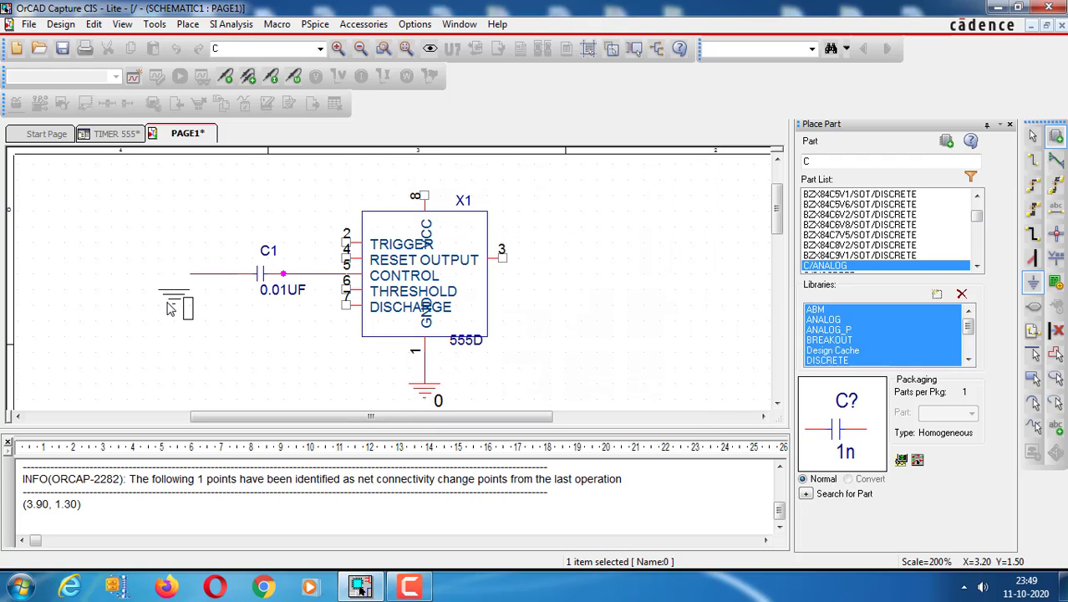
pyautogui.click(170, 308)
pyautogui.press('Escape')
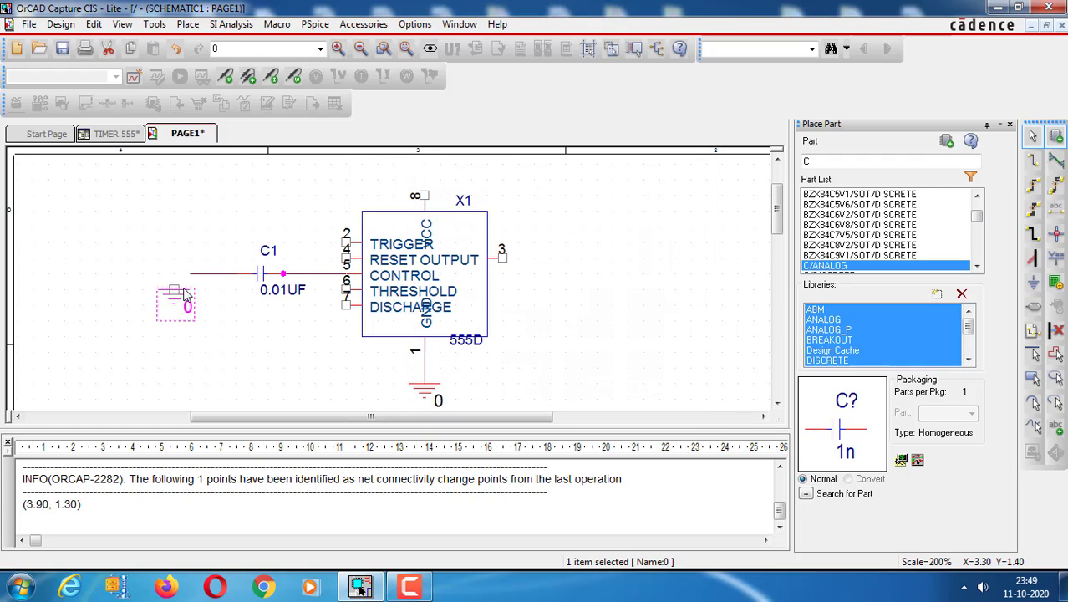
# Step: Rotate the new ground symbol so its pin faces right and attach it to the free end of C1's wire
pyautogui.click(174, 297)
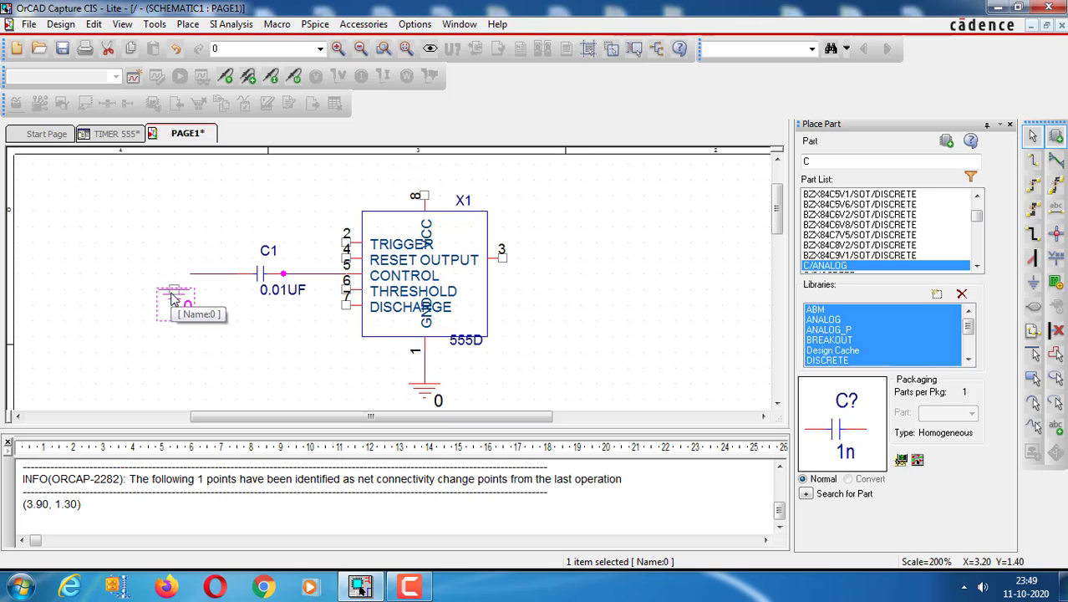
pyautogui.press('r')
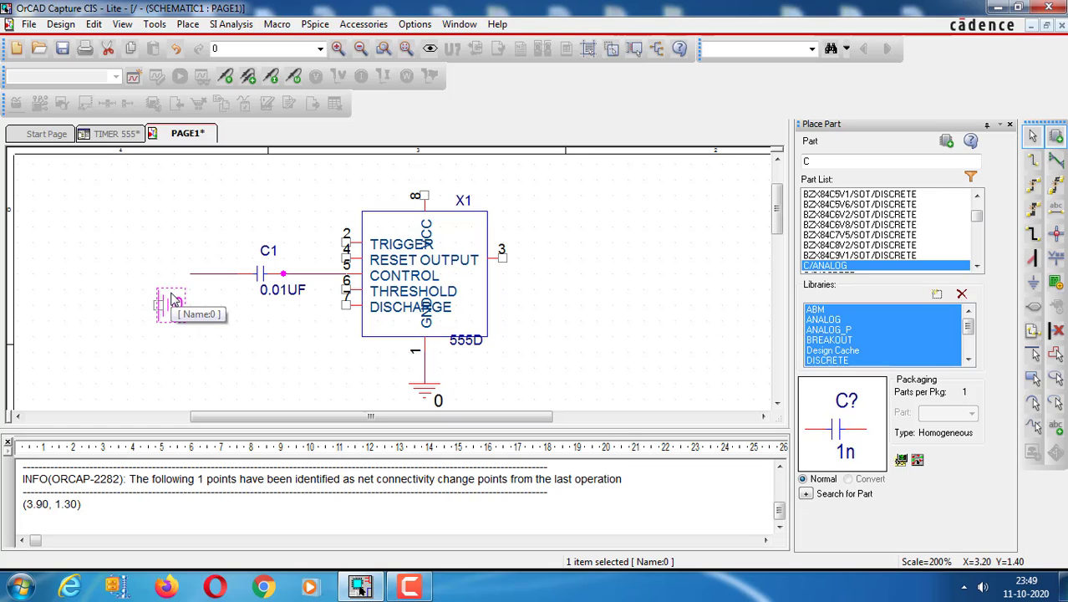
pyautogui.press('r')
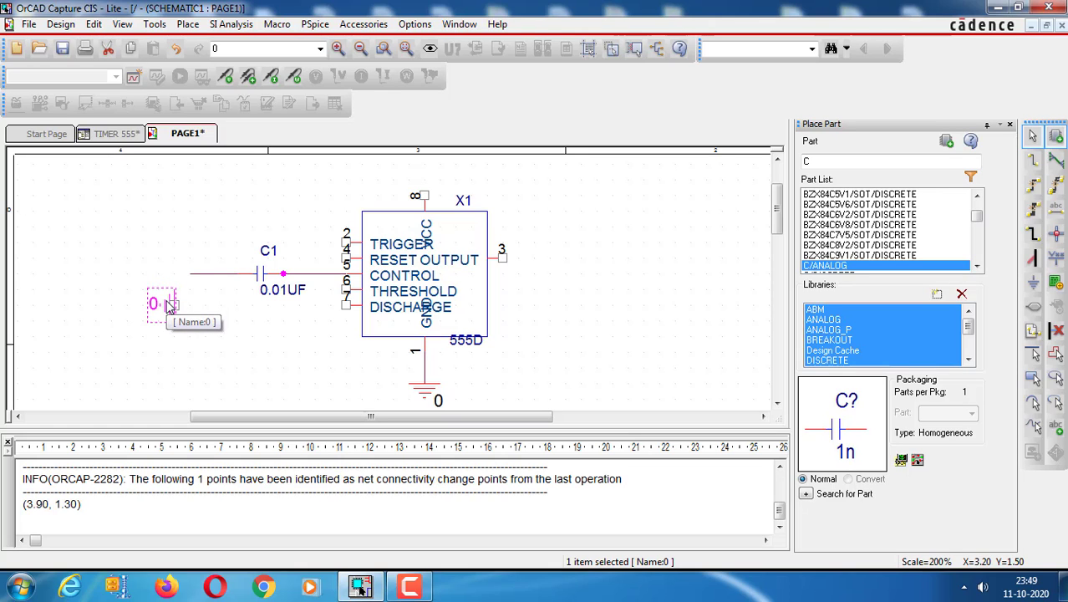
pyautogui.press('r')
pyautogui.moveTo(177, 278); pyautogui.dragTo(195, 279)
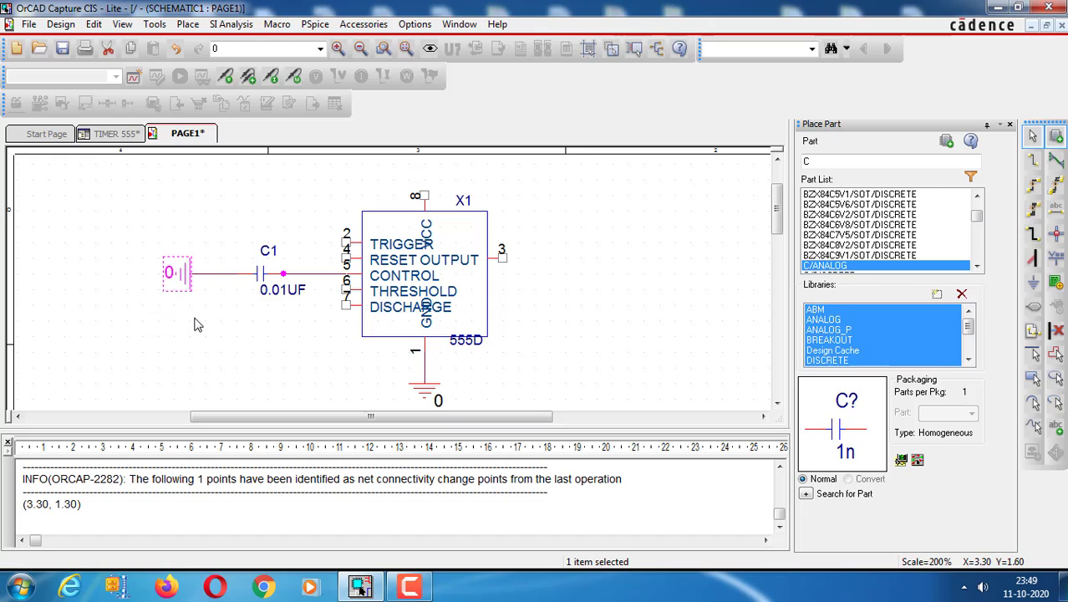
pyautogui.click(193, 325)
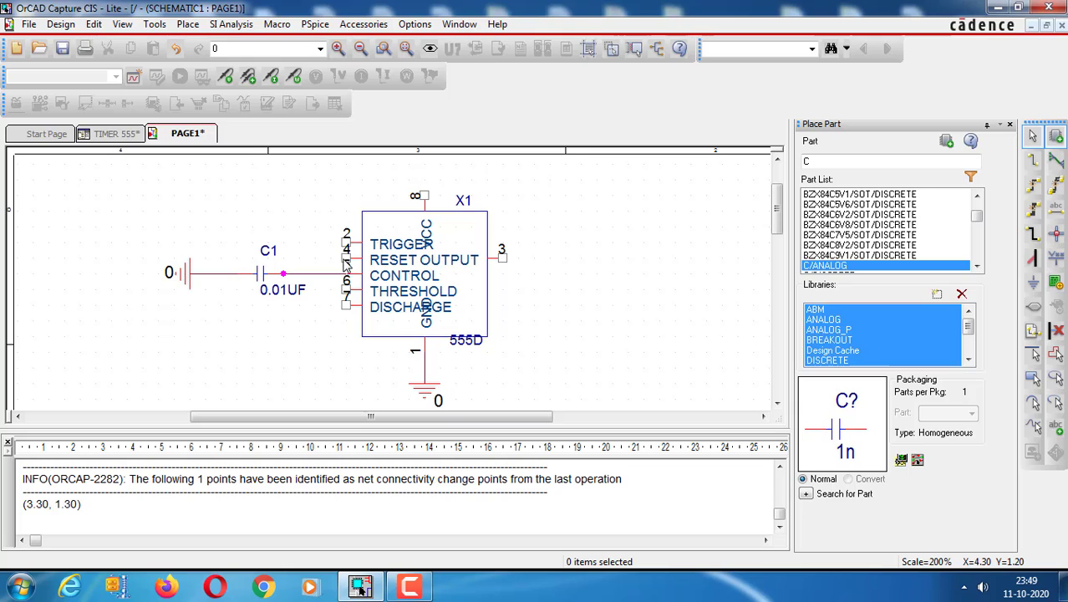
# Step: Draw a wire from the timer's RESET pin 4 left to about X=4.00 and up to about Y=0.60
pyautogui.press('w')
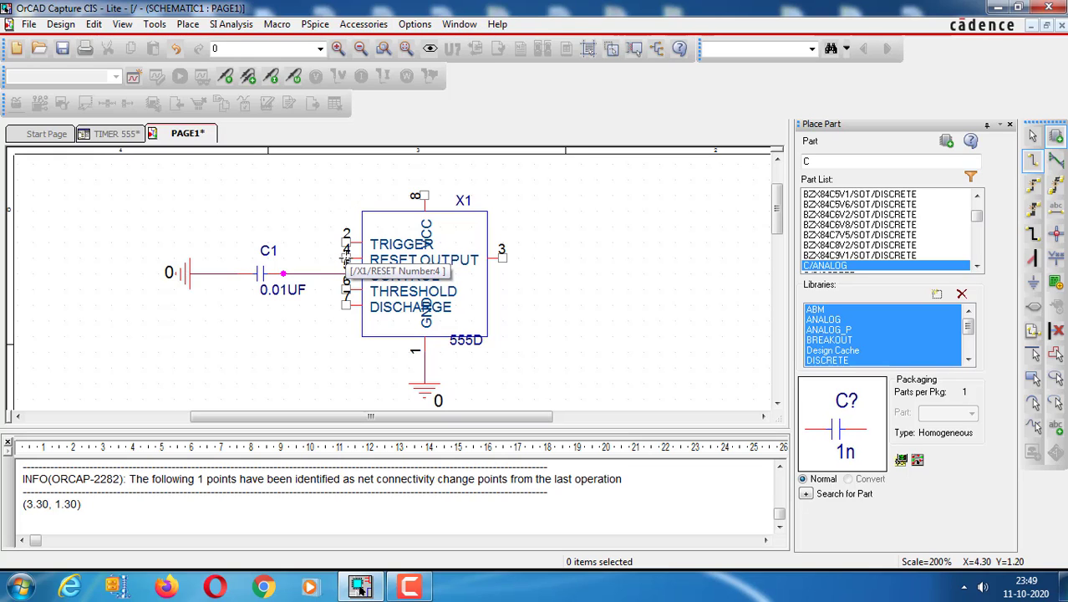
pyautogui.click(343, 257)
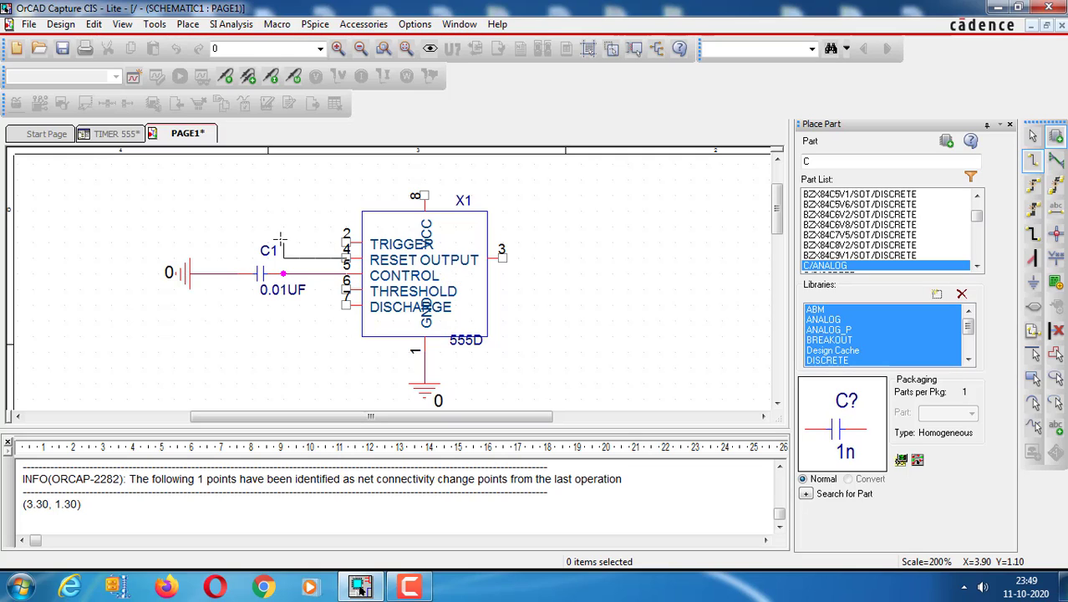
pyautogui.click(293, 175)
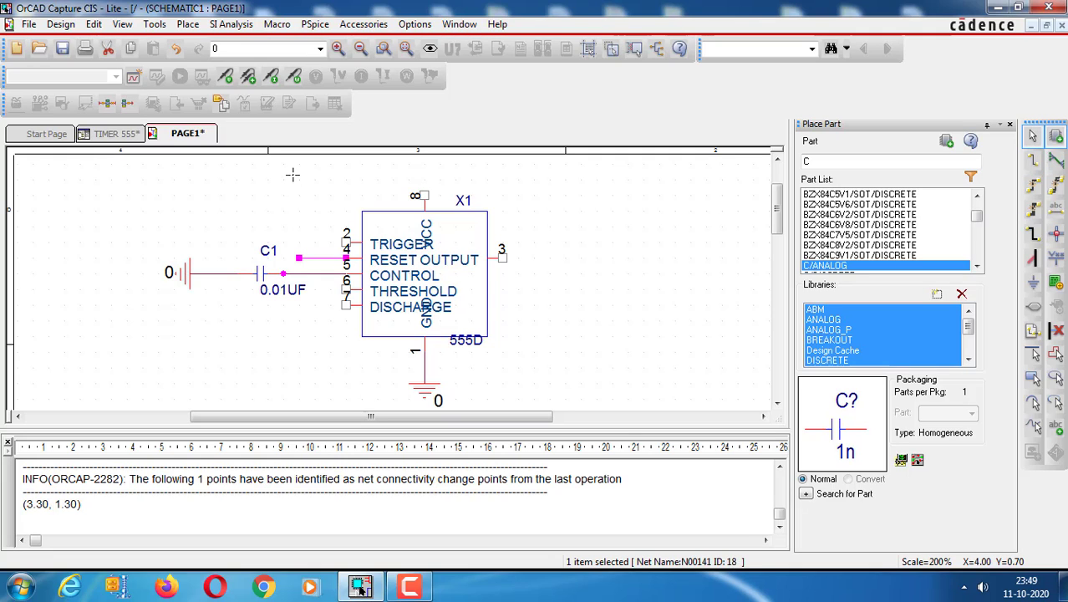
pyautogui.press('Escape')
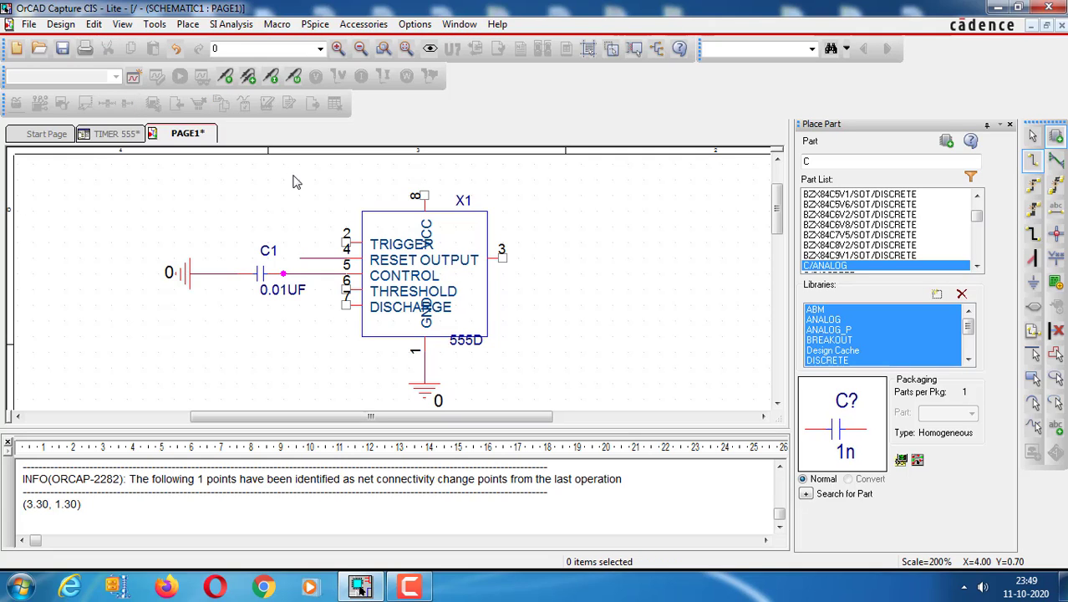
pyautogui.click(299, 250)
pyautogui.click(294, 164)
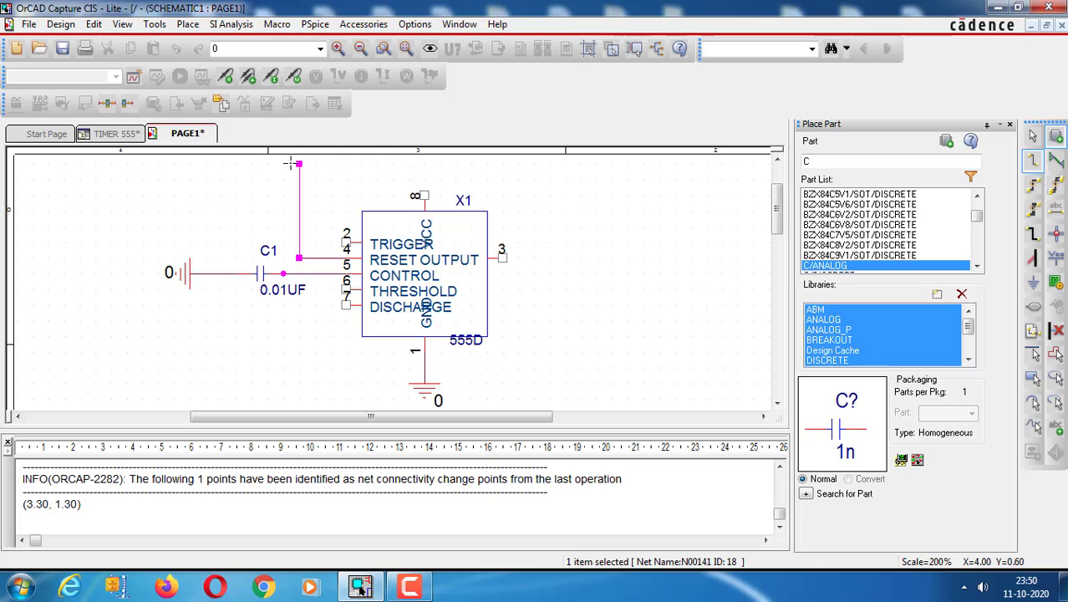
pyautogui.press('Escape')
pyautogui.click(324, 190)
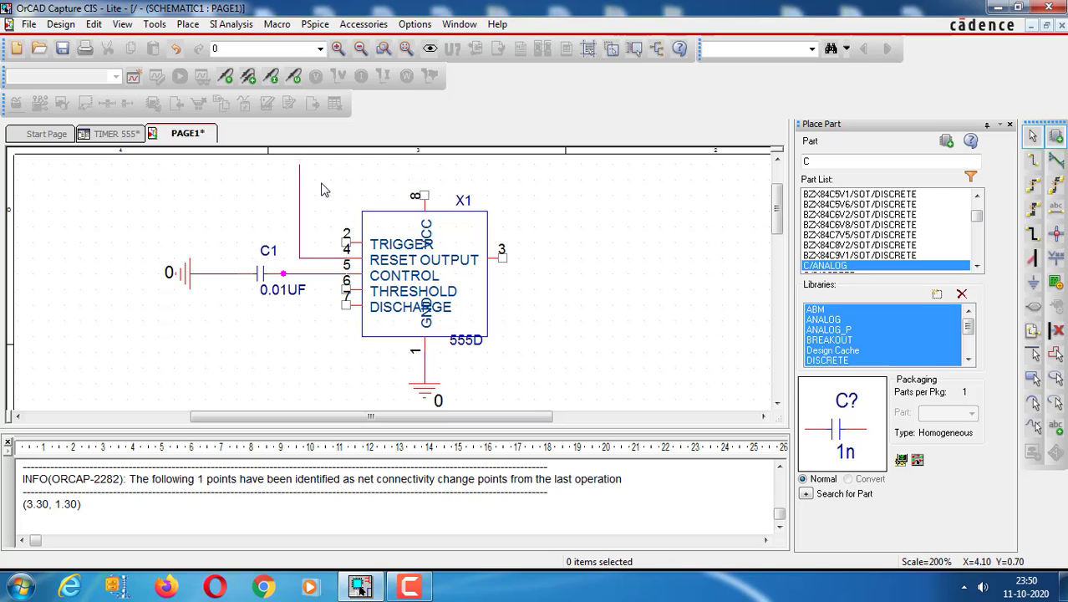
# Step: Extend the RESET wire from its upper end across and down to the timer's VCC pin 8
pyautogui.press('w')
pyautogui.click(295, 164)
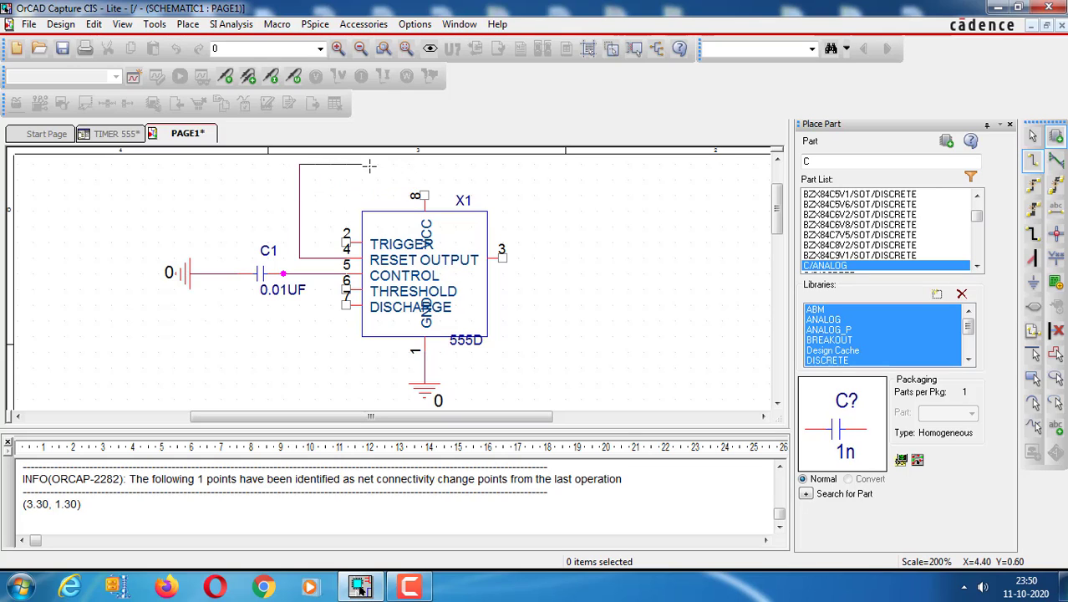
pyautogui.click(424, 191)
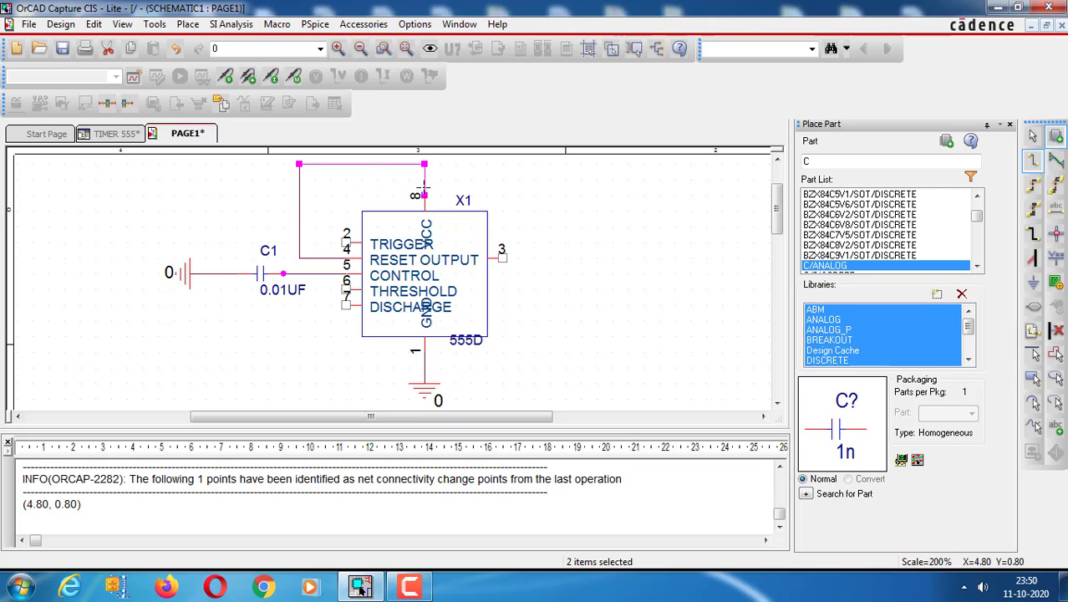
pyautogui.press('Escape')
pyautogui.click(470, 176)
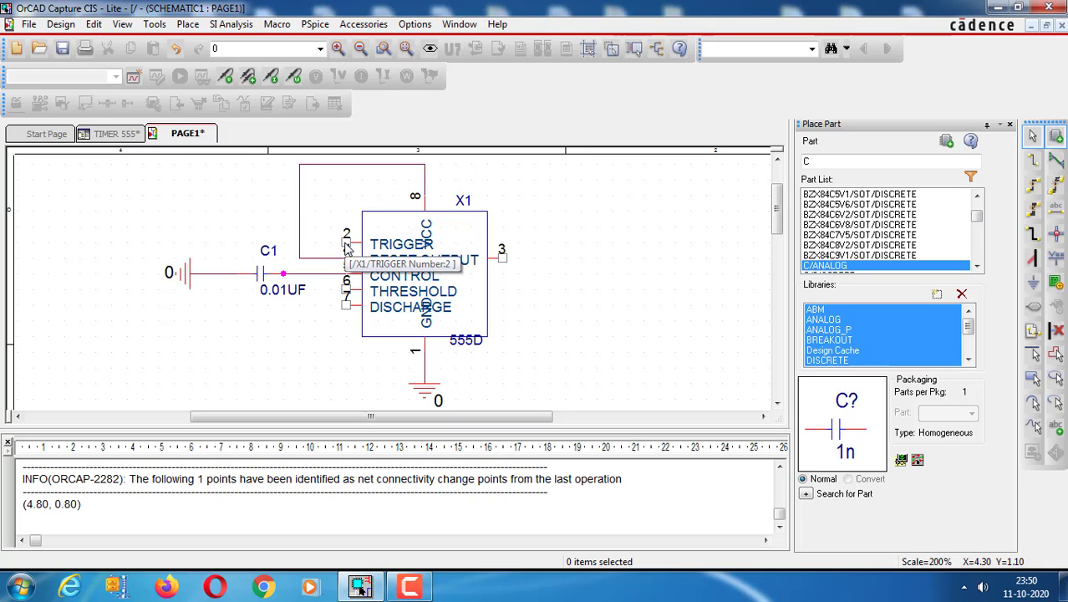
# Step: Try to draw a wire from the timer's TRIGGER pin 2 straight down toward THRESHOLD pin 6
pyautogui.press('w')
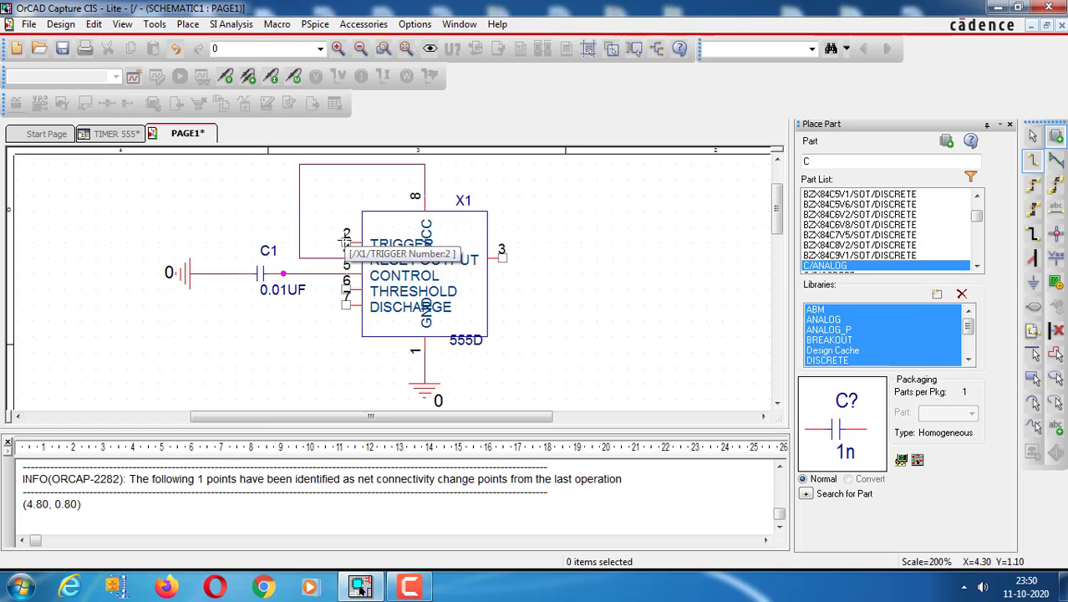
pyautogui.click(342, 241)
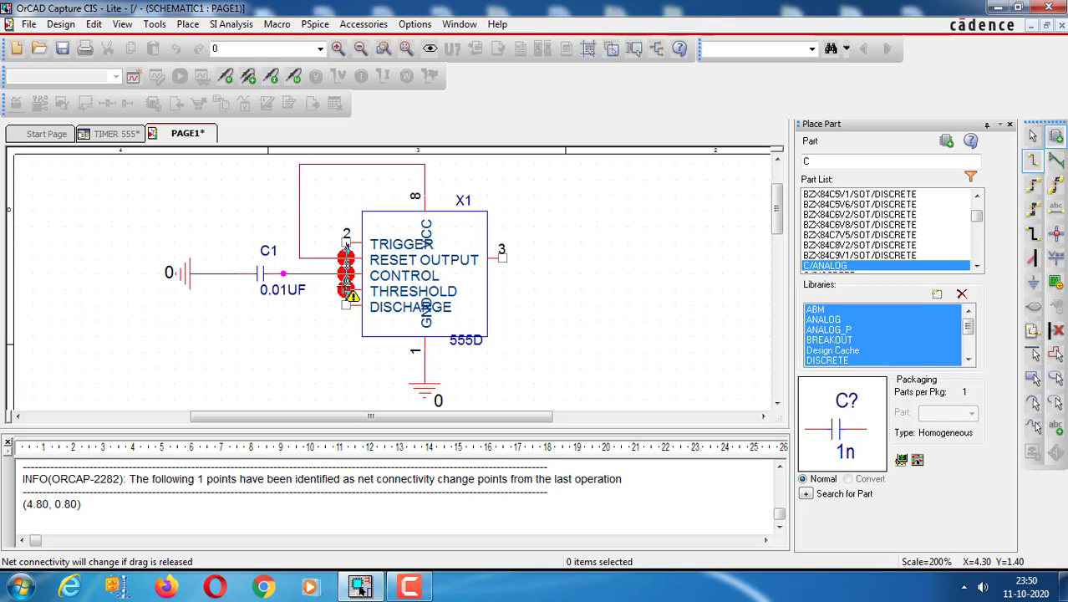
pyautogui.moveTo(325, 285); pyautogui.dragTo(336, 271)
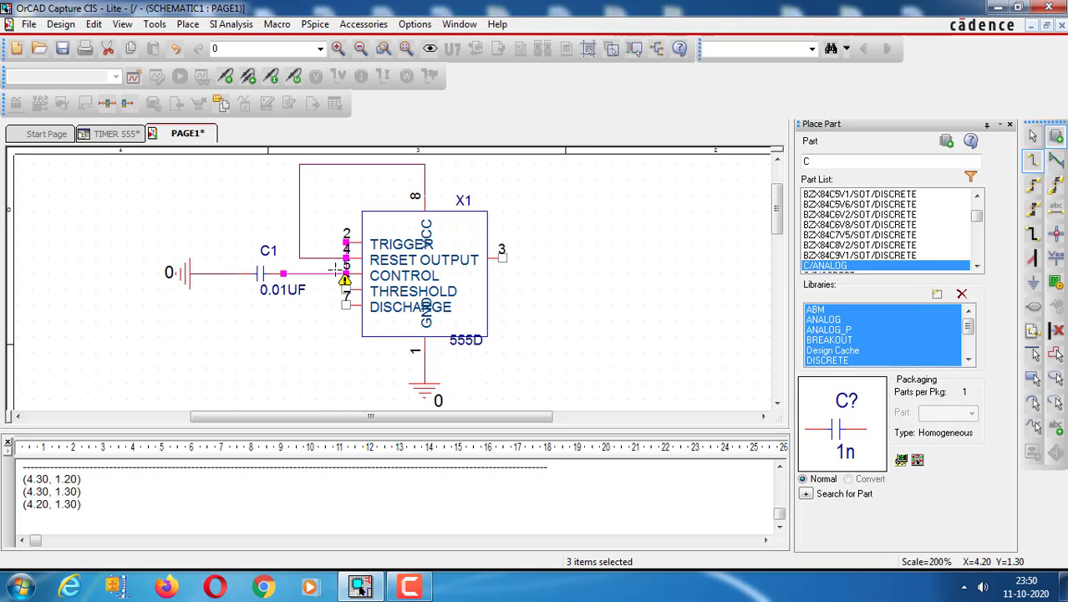
pyautogui.press('Escape')
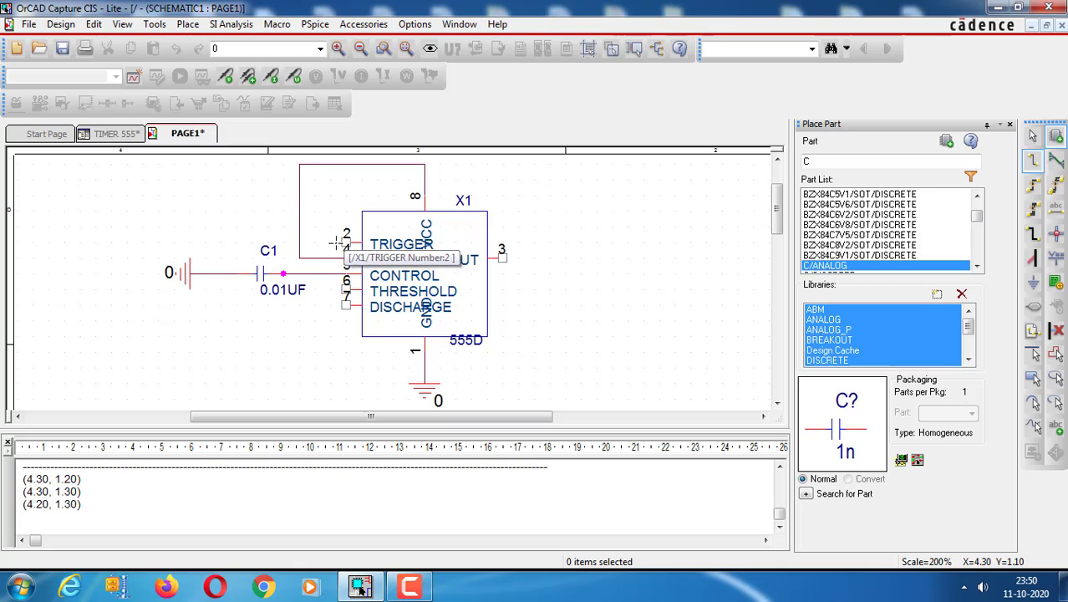
# Step: Draw a short wire leftward from TRIGGER pin 2 to about X=4.10 and shift timer X1 one grid step to the right
pyautogui.click(337, 248)
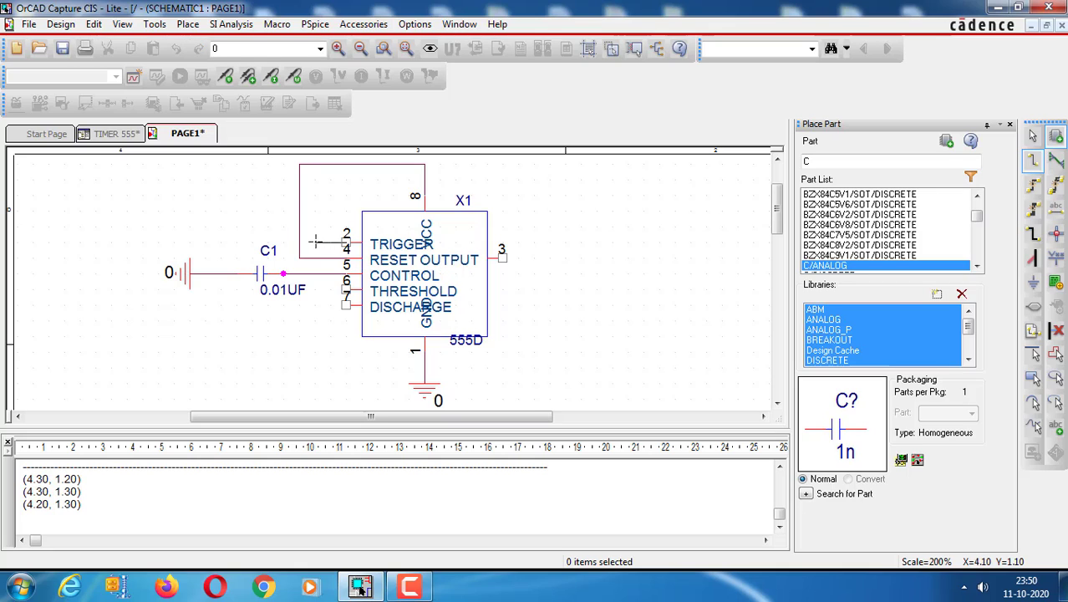
pyautogui.click(314, 289)
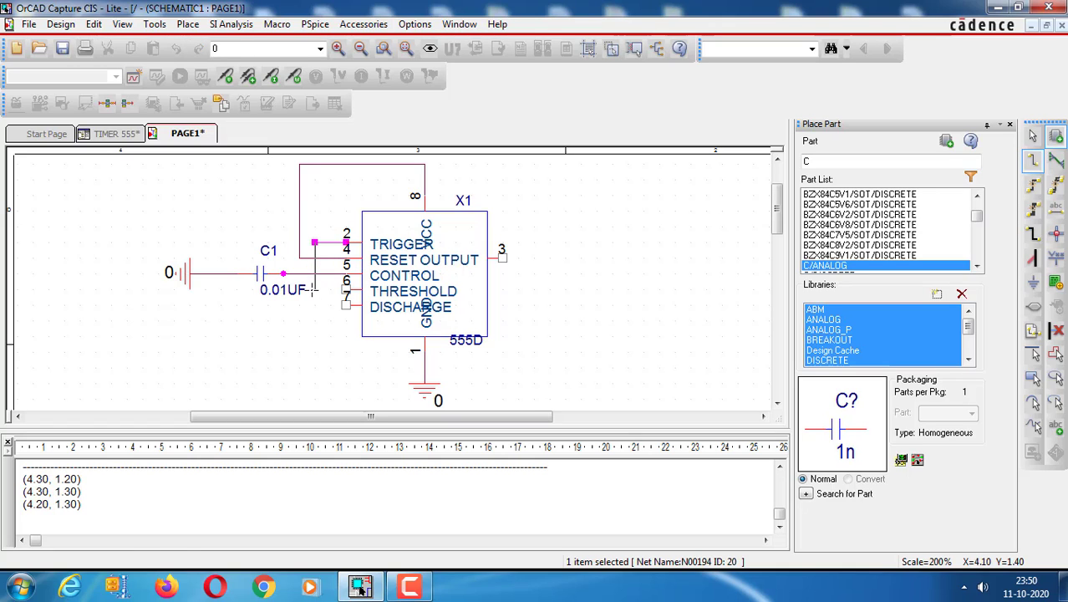
pyautogui.press('Escape')
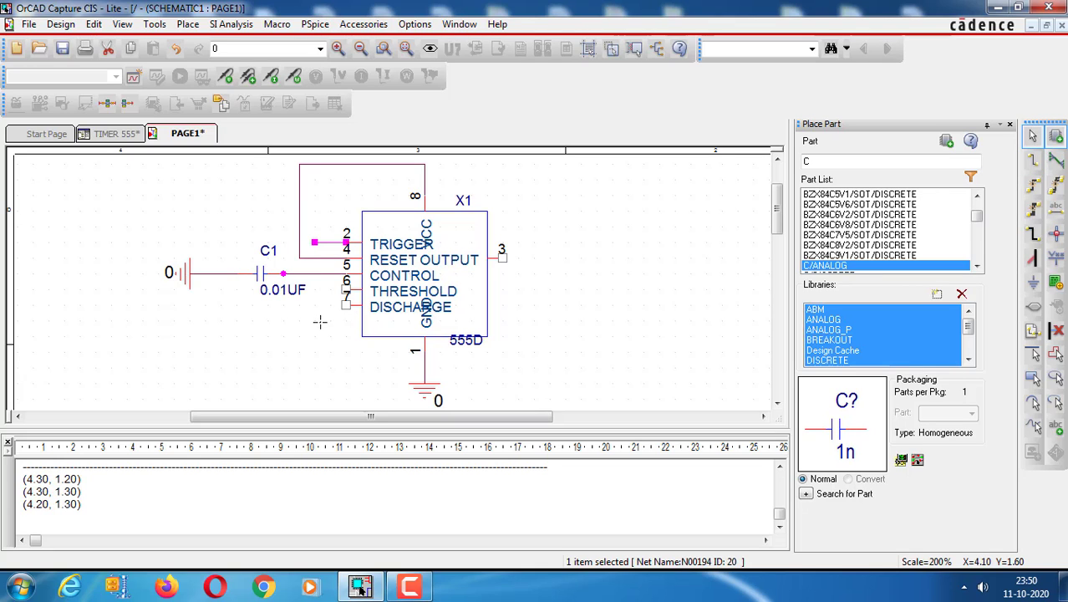
pyautogui.moveTo(466, 281); pyautogui.dragTo(494, 276)
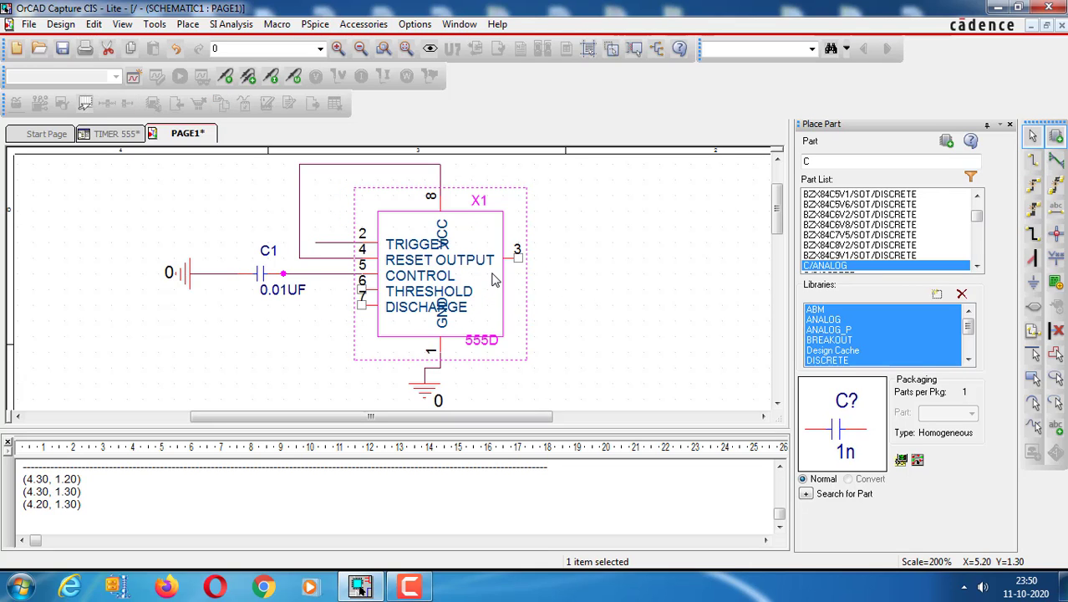
pyautogui.click(301, 326)
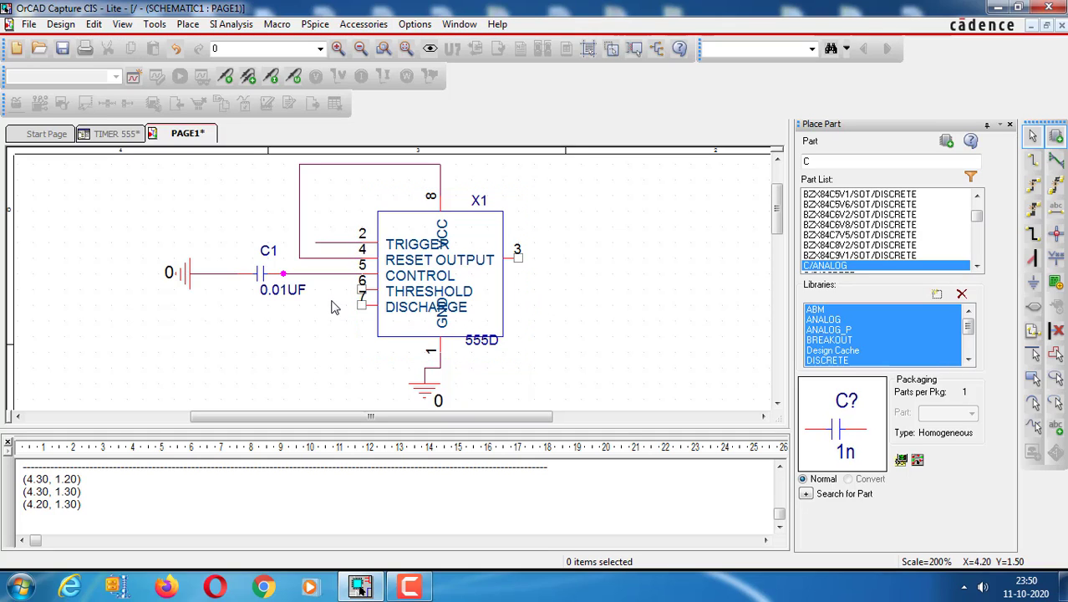
# Step: Draw a wire from the free end of the TRIGGER wire down and across to the timer's THRESHOLD pin 6
pyautogui.press('w')
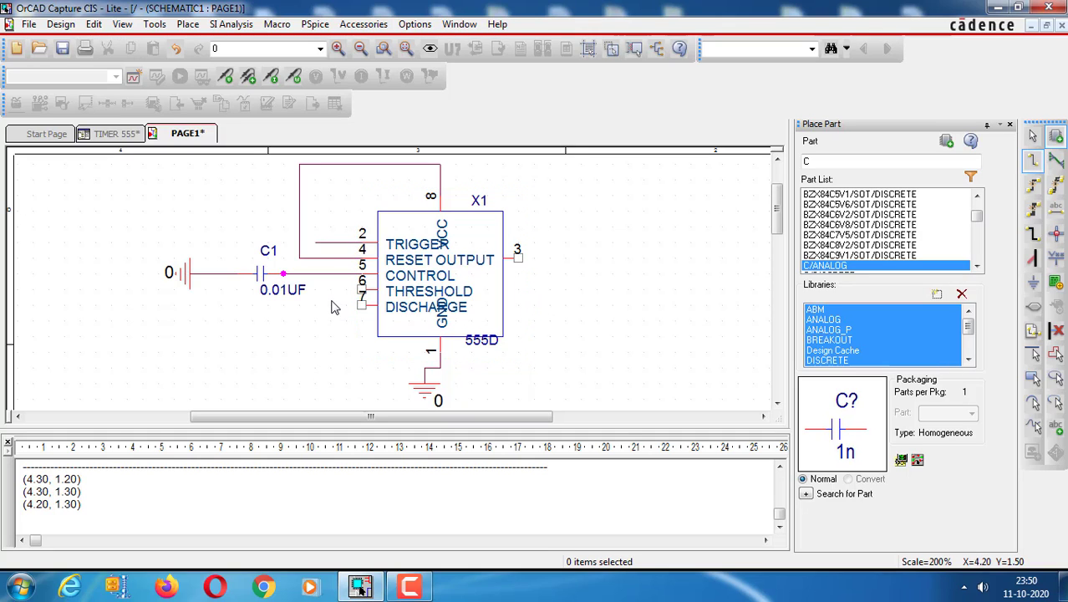
pyautogui.click(314, 241)
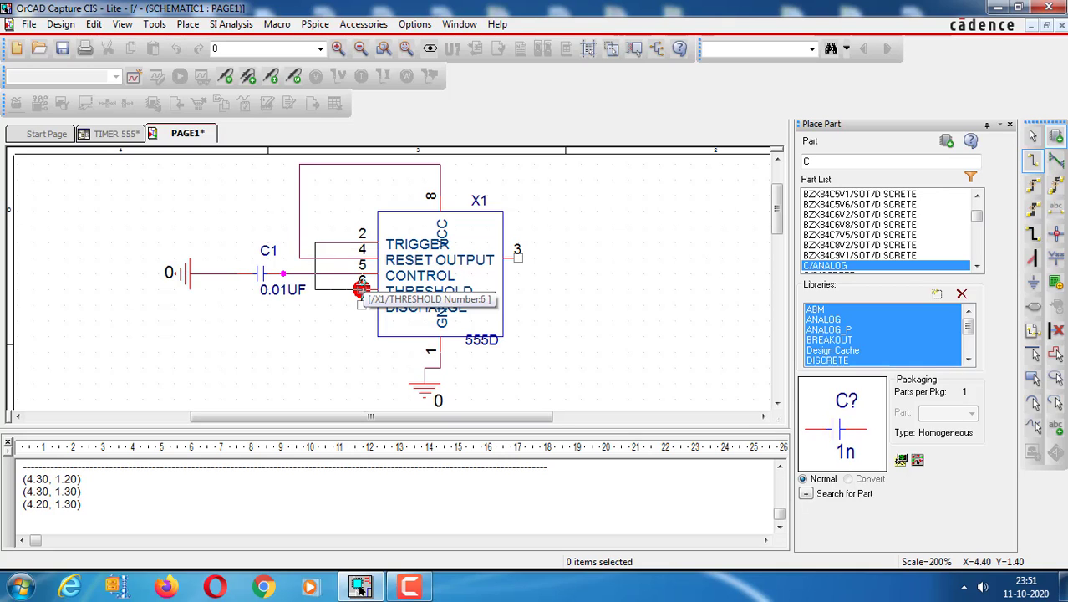
pyautogui.click(361, 289)
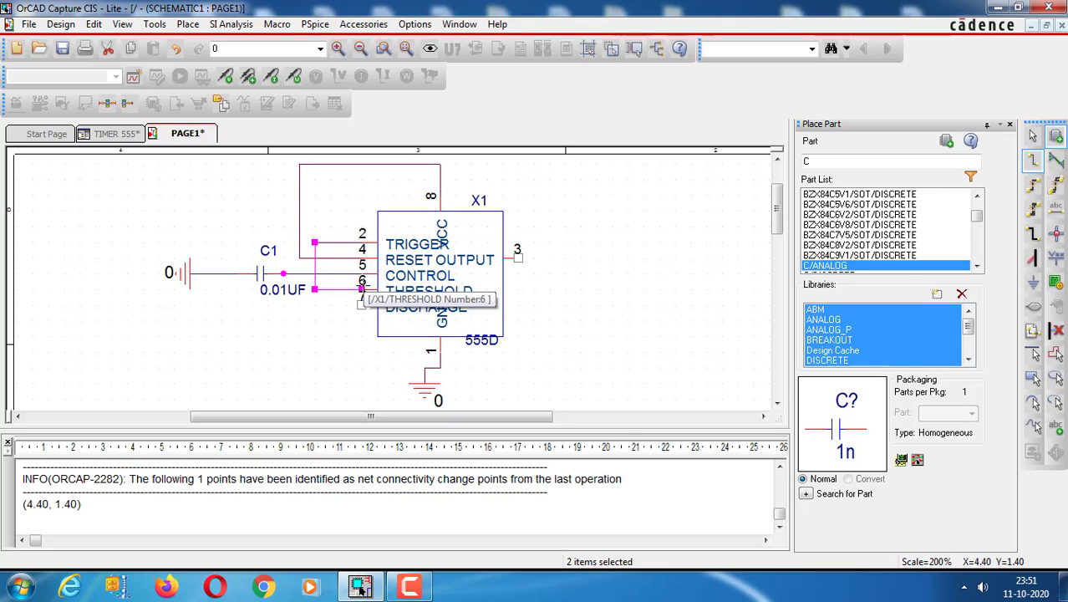
pyautogui.click(314, 367)
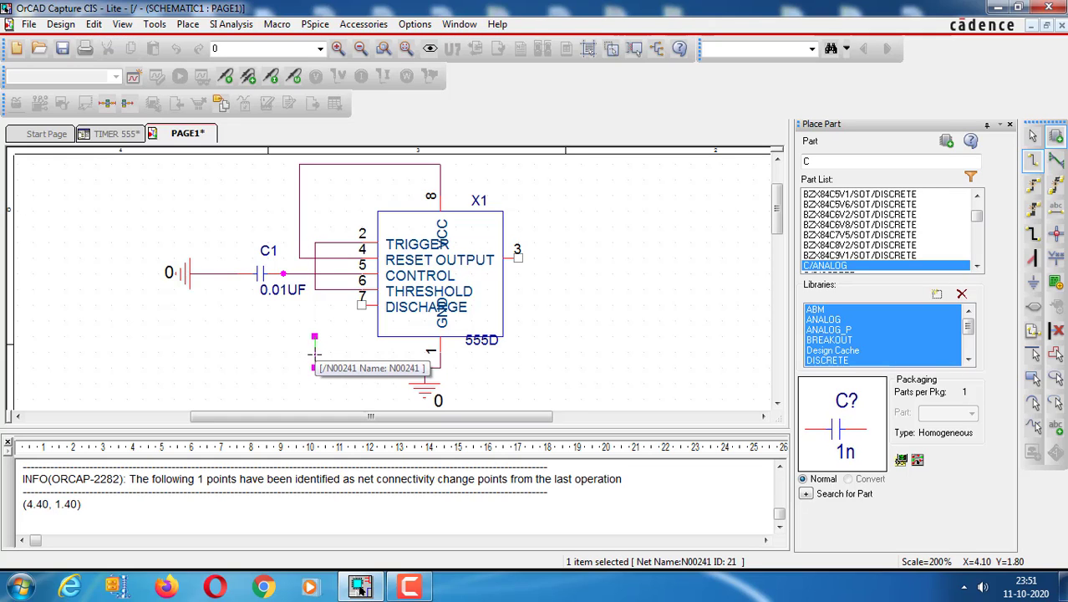
pyautogui.press('Escape')
pyautogui.press('Delete')
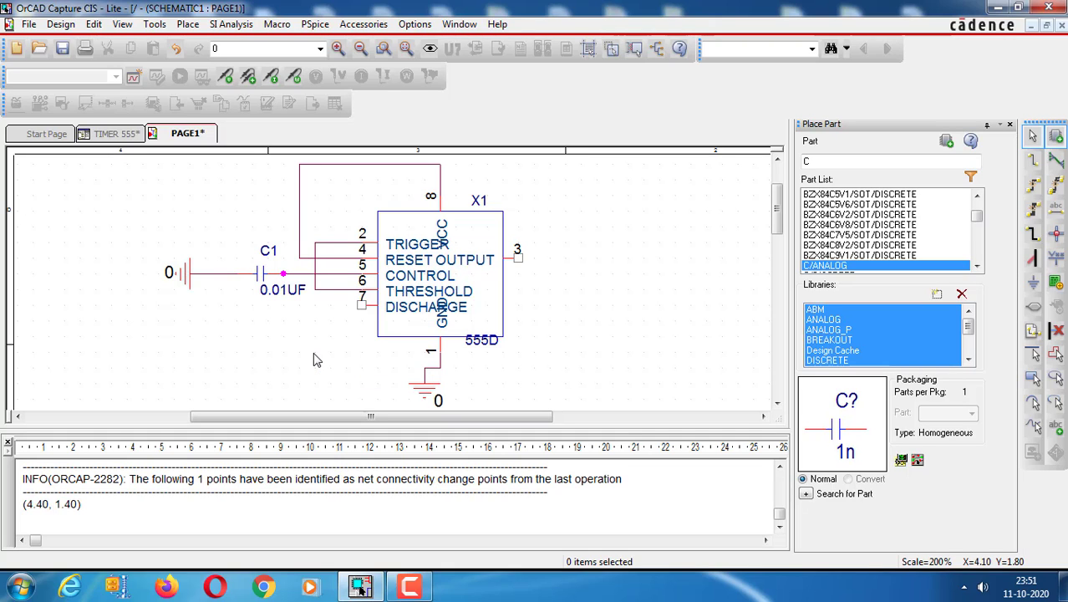
# Step: Place two R/ANALOG resistors, one below the other, to the right of timer X1
pyautogui.doubleClick(824, 164)
pyautogui.write('R')
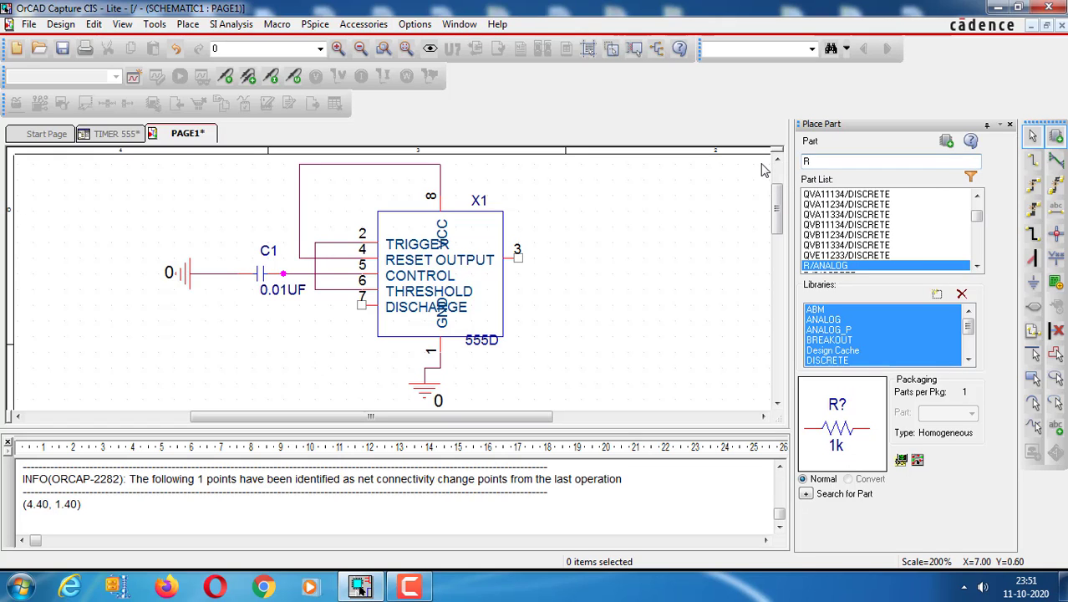
pyautogui.doubleClick(828, 266)
pyautogui.click(642, 284)
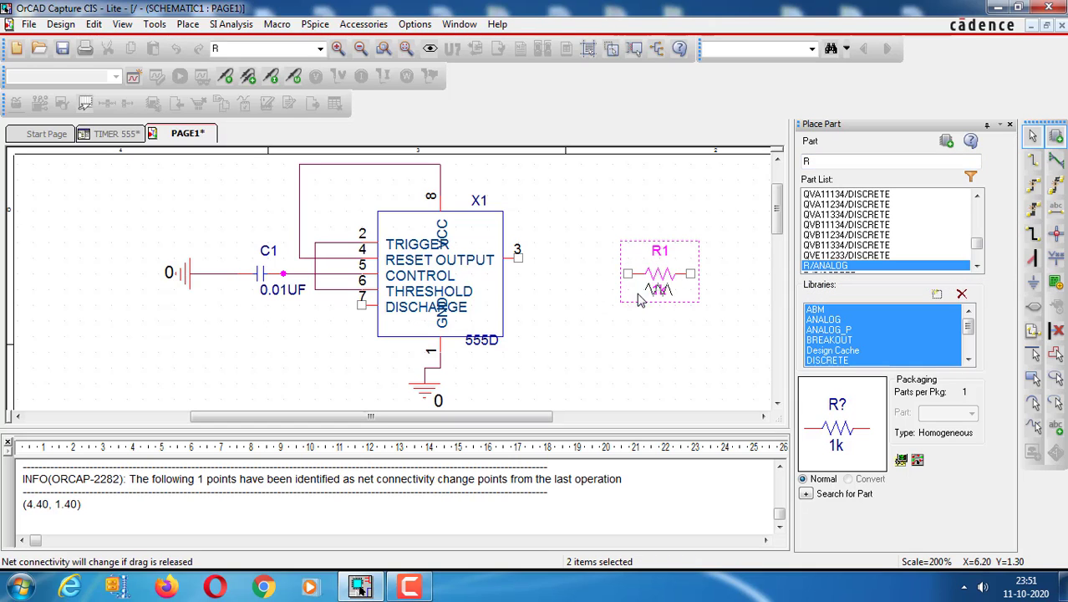
pyautogui.click(642, 331)
pyautogui.press('r')
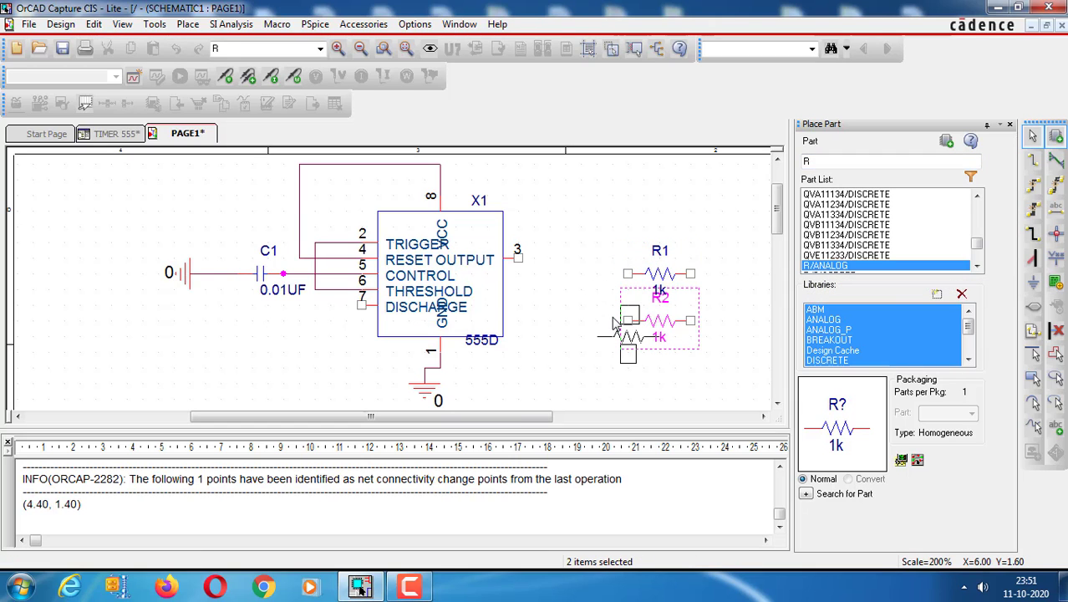
pyautogui.press('Escape')
pyautogui.click(580, 328)
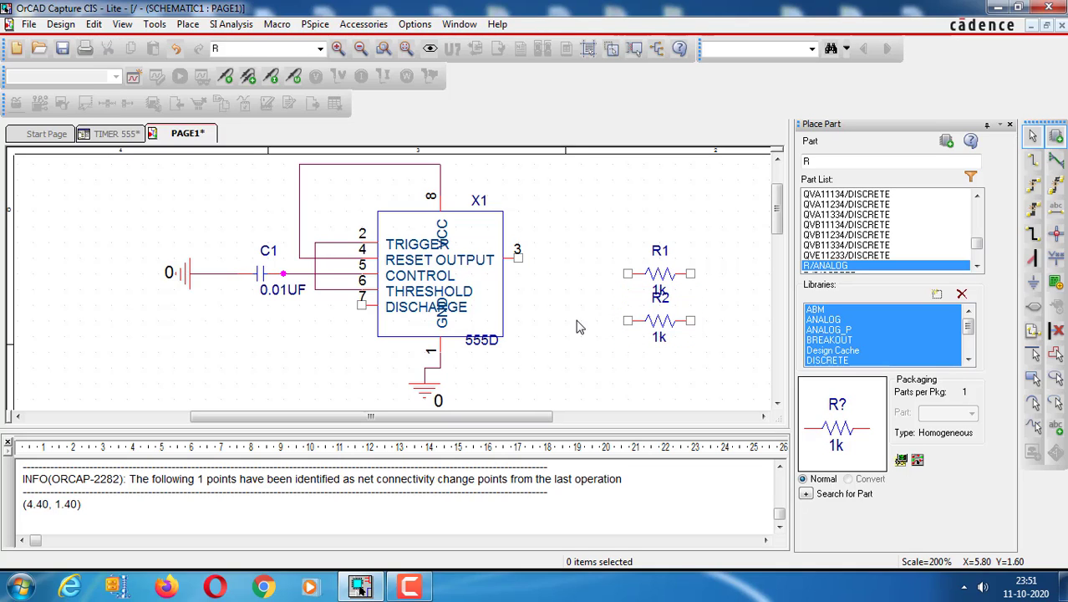
pyautogui.click(639, 321)
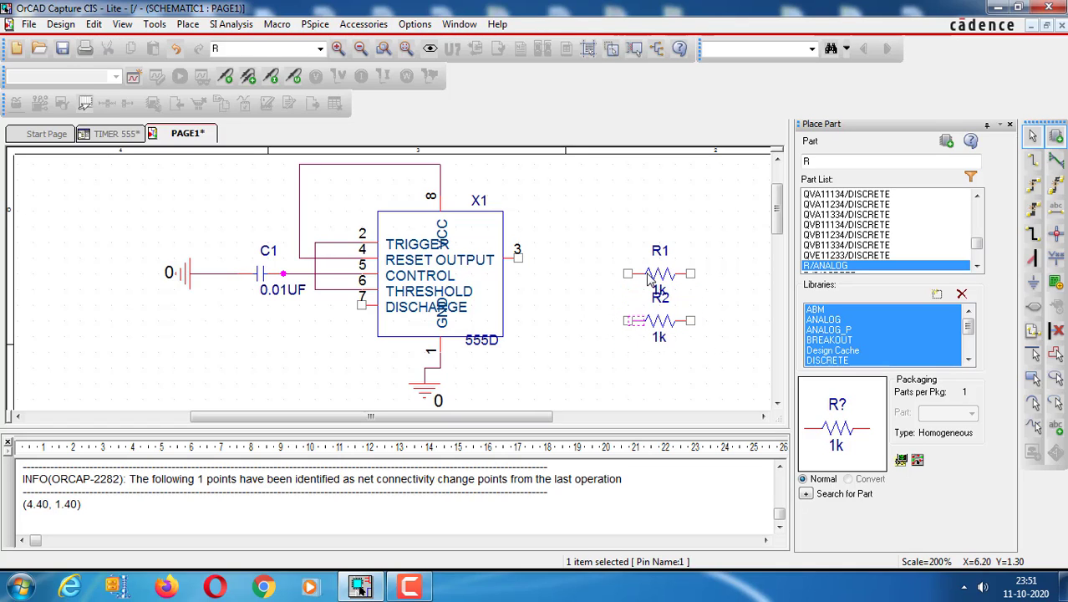
pyautogui.click(639, 270)
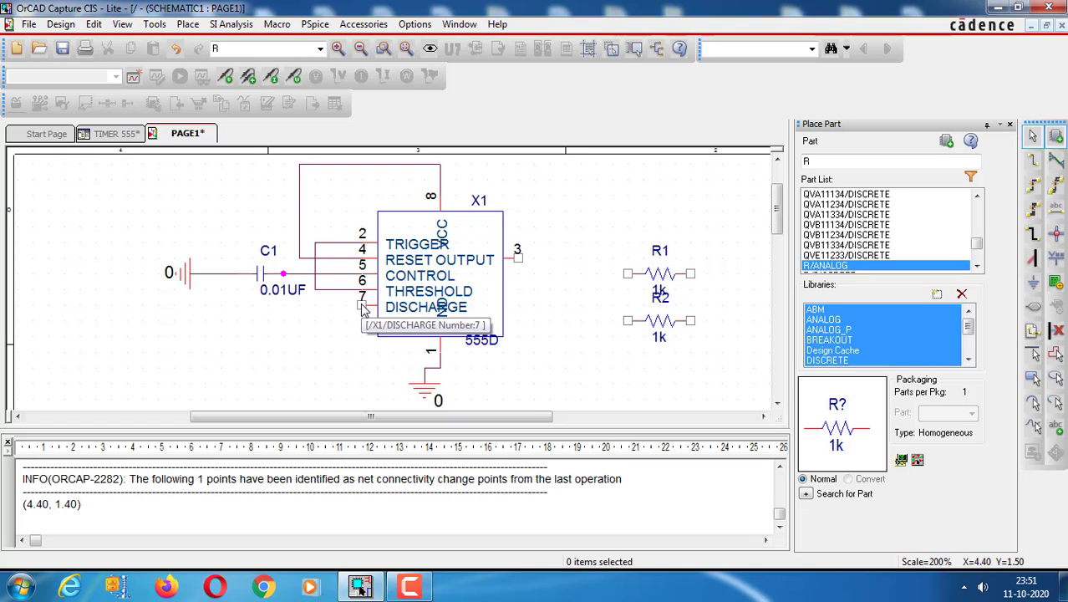
# Step: Draw a straight wire from the timer's DISCHARGE pin 7 leftward to about X=2.70
pyautogui.press('w')
pyautogui.click(360, 305)
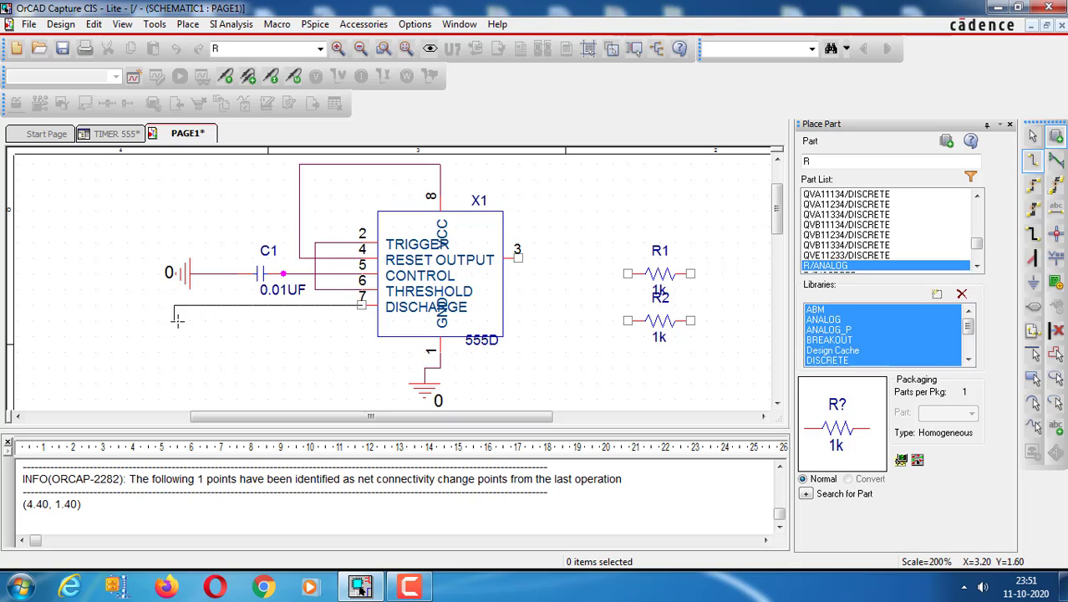
pyautogui.doubleClick(94, 305)
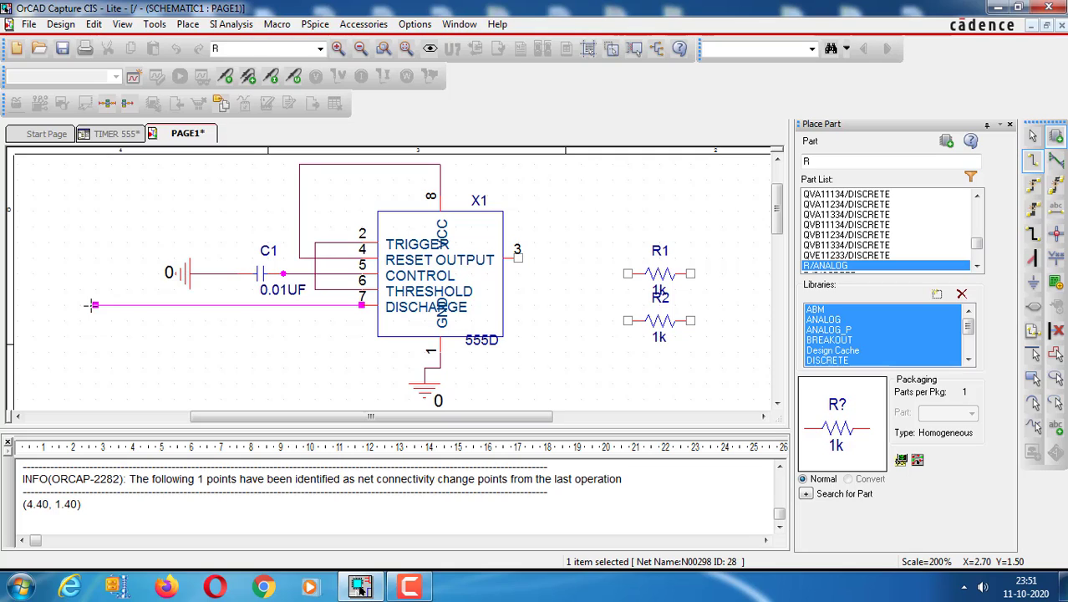
pyautogui.press('Escape')
pyautogui.click(153, 332)
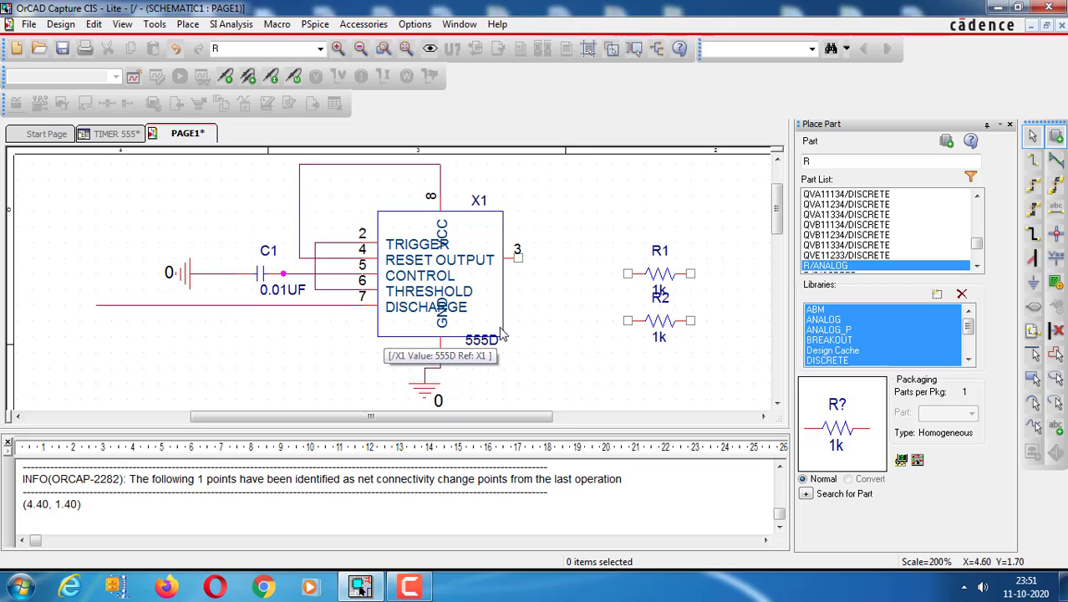
# Step: Move resistor R1 onto the left end of the DISCHARGE wire and set its value to 7.2K
pyautogui.click(664, 284)
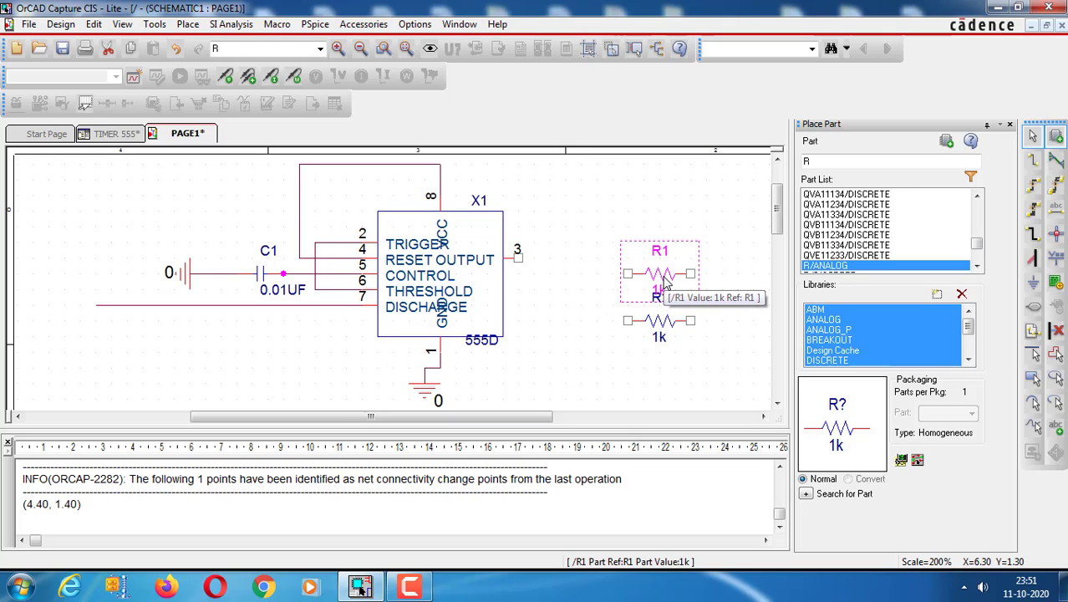
pyautogui.moveTo(664, 285); pyautogui.dragTo(71, 306)
pyautogui.click(69, 332)
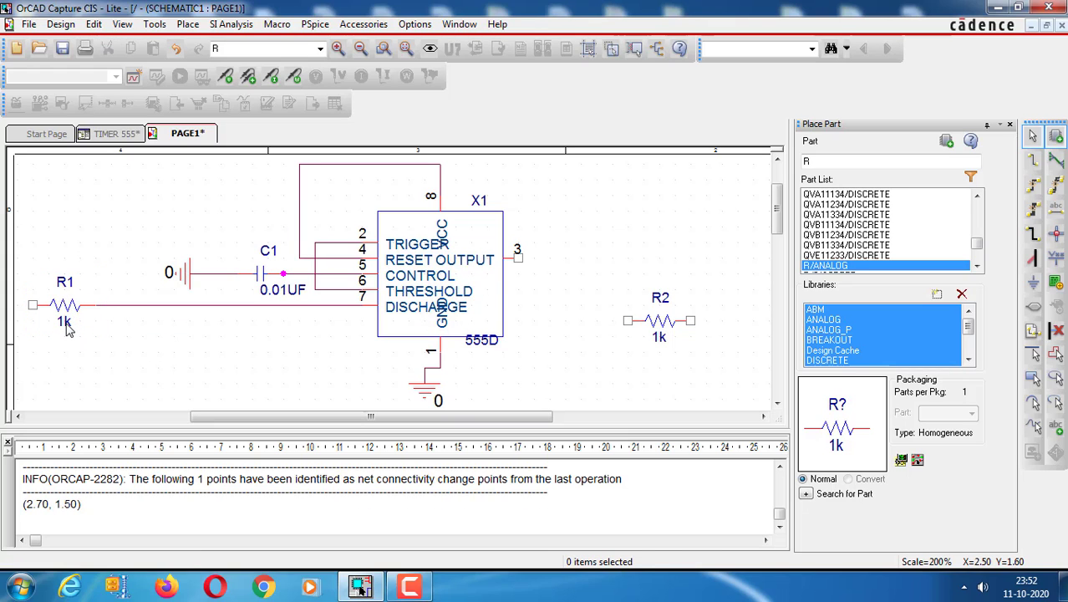
pyautogui.doubleClick(66, 325)
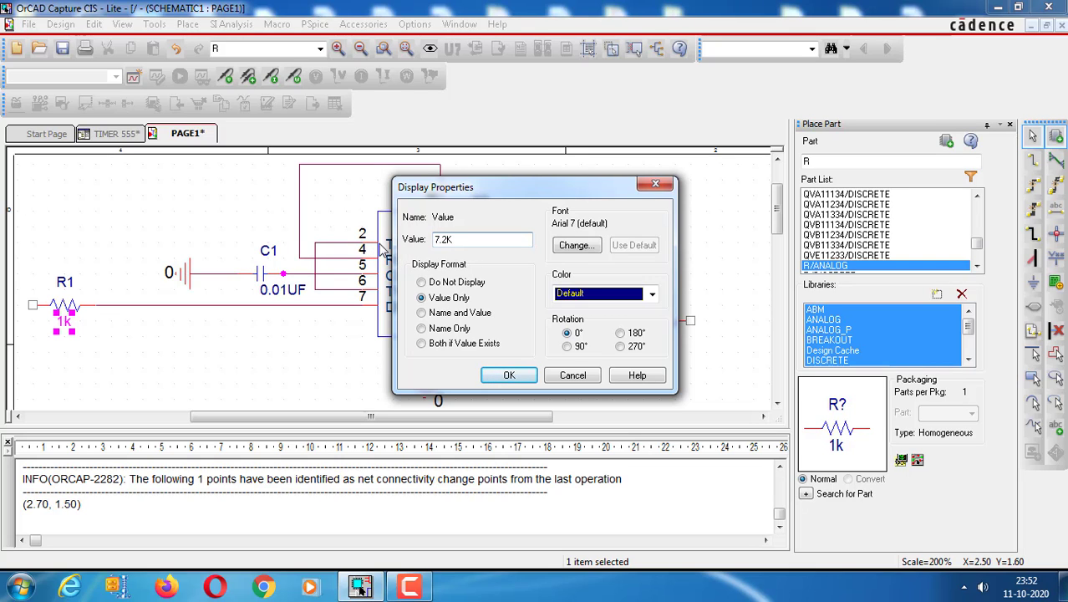
pyautogui.click(508, 377)
pyautogui.click(260, 386)
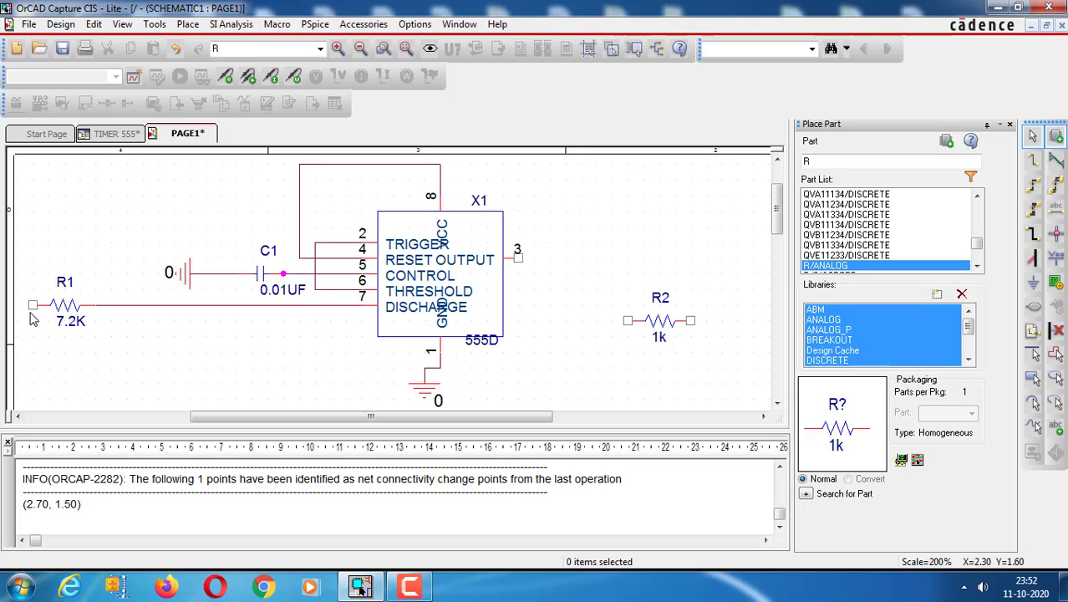
# Step: Wire R1's free pin up and across to the corner of the RESET–VCC wire at about X=4.00, Y=0.60
pyautogui.press('w')
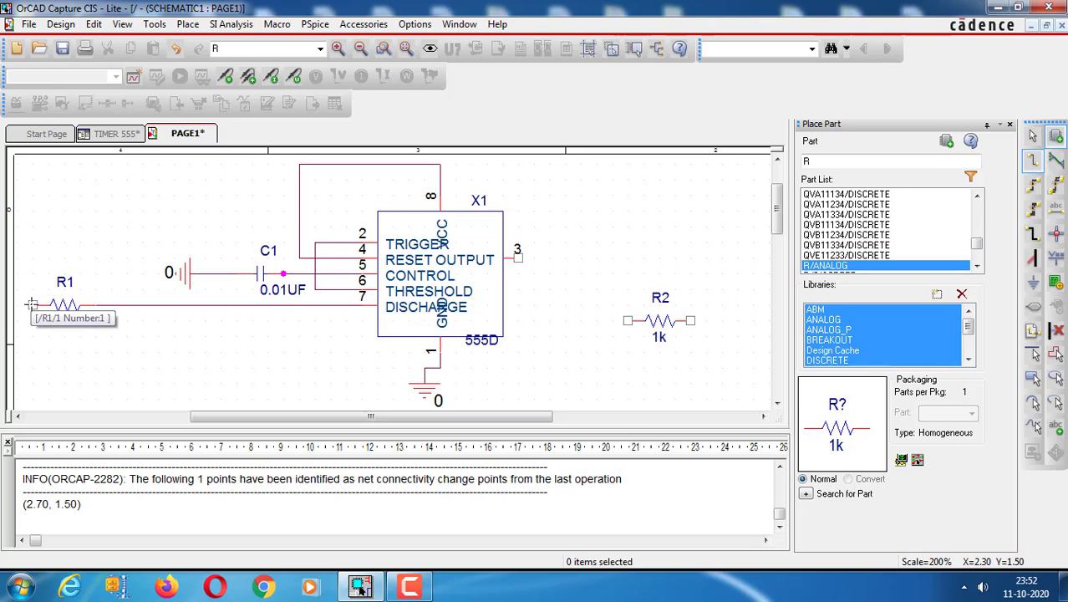
pyautogui.click(31, 303)
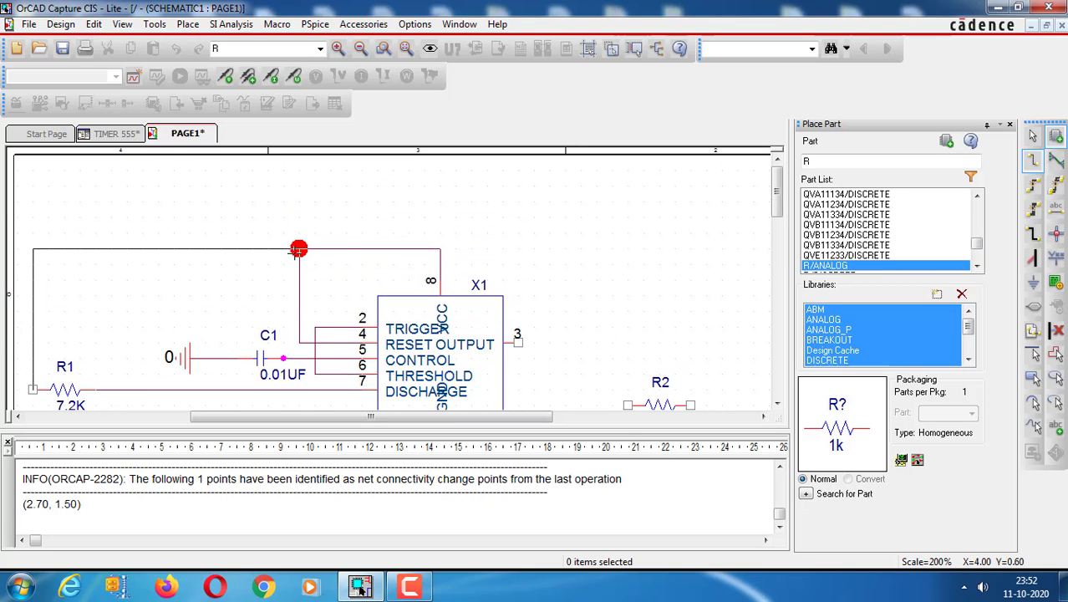
pyautogui.click(299, 248)
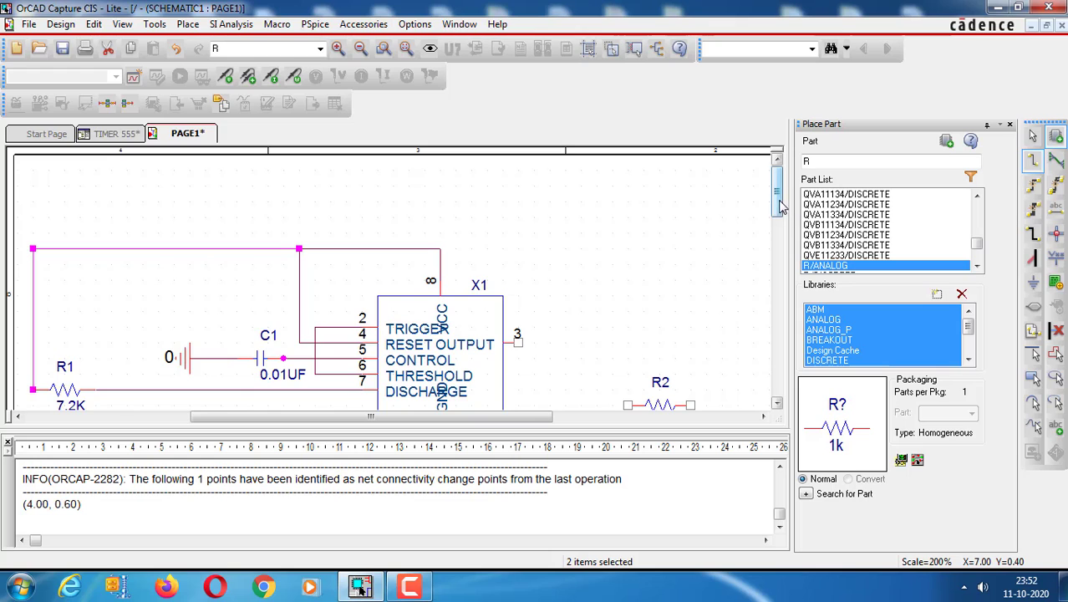
pyautogui.moveTo(779, 197); pyautogui.dragTo(780, 219)
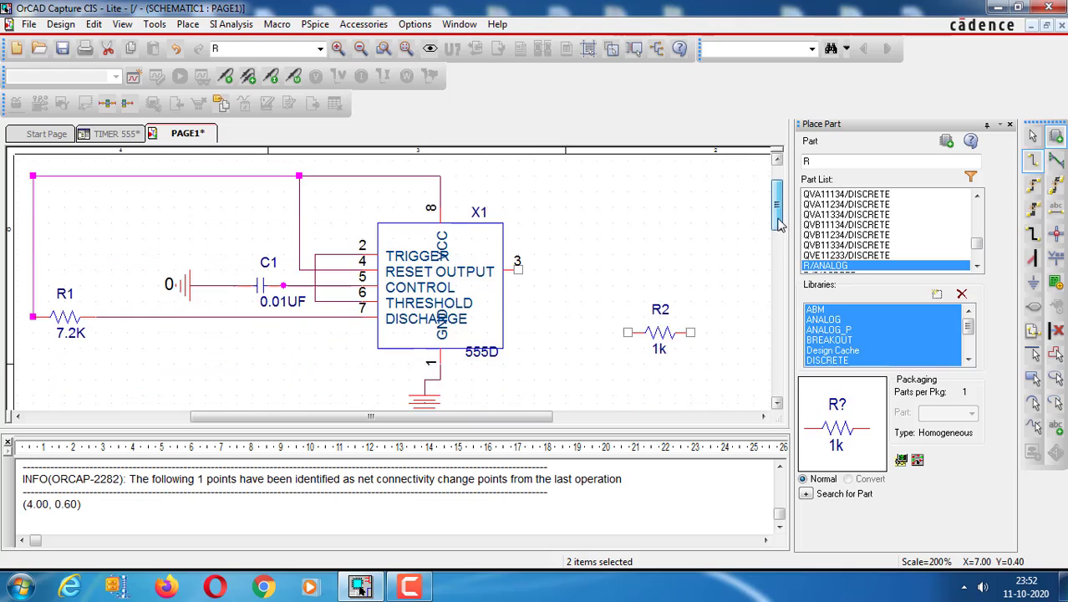
pyautogui.click(706, 239)
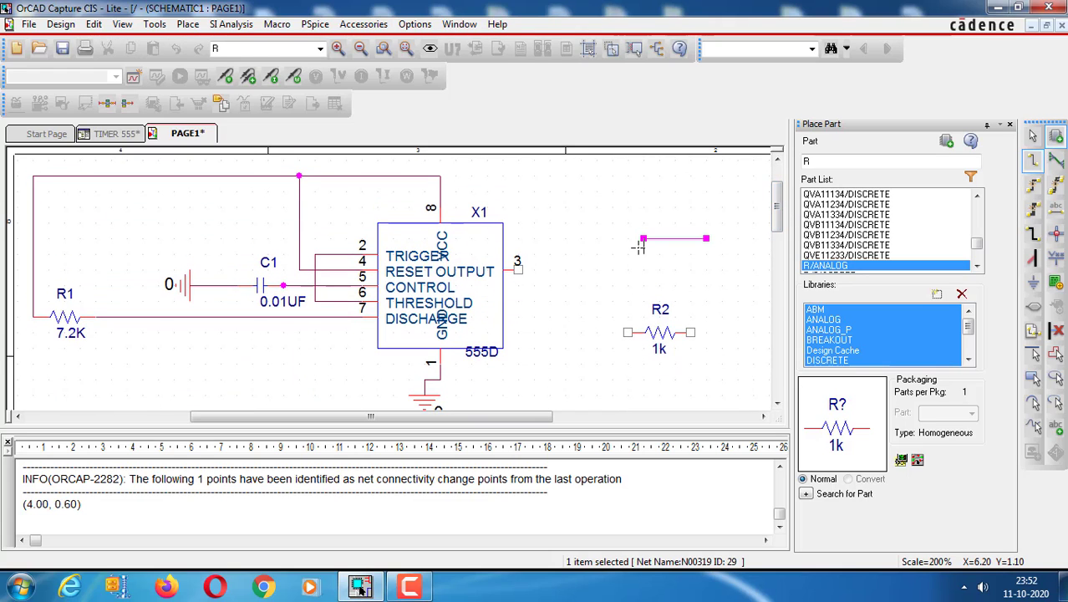
pyautogui.press('Escape')
pyautogui.press('Delete')
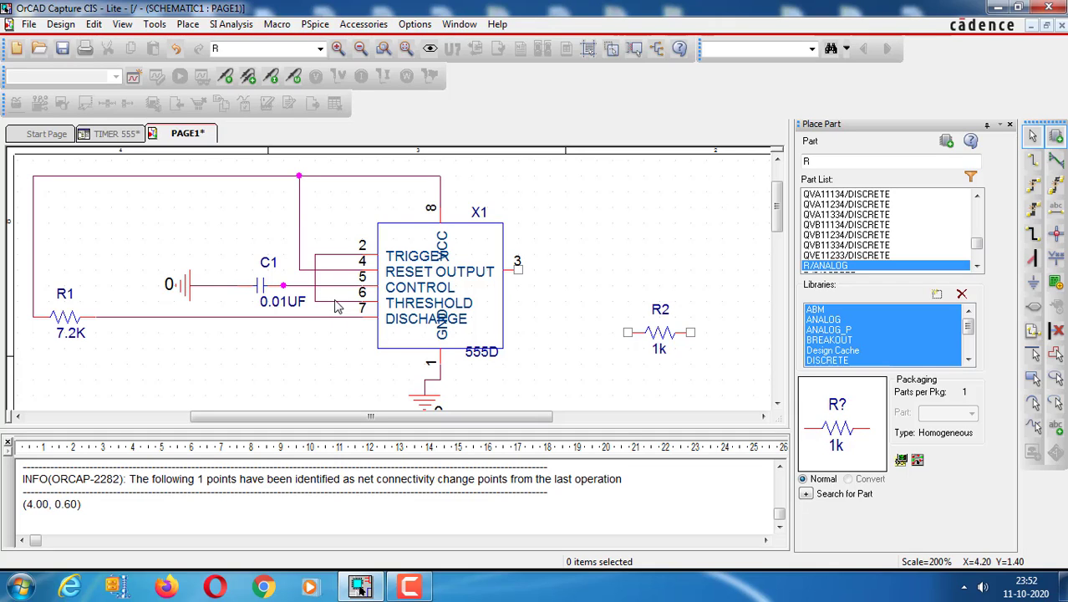
# Step: Draw a branch wire from the THRESHOLD wire at about X=4.20 straight down to about Y=1.70
pyautogui.press('w')
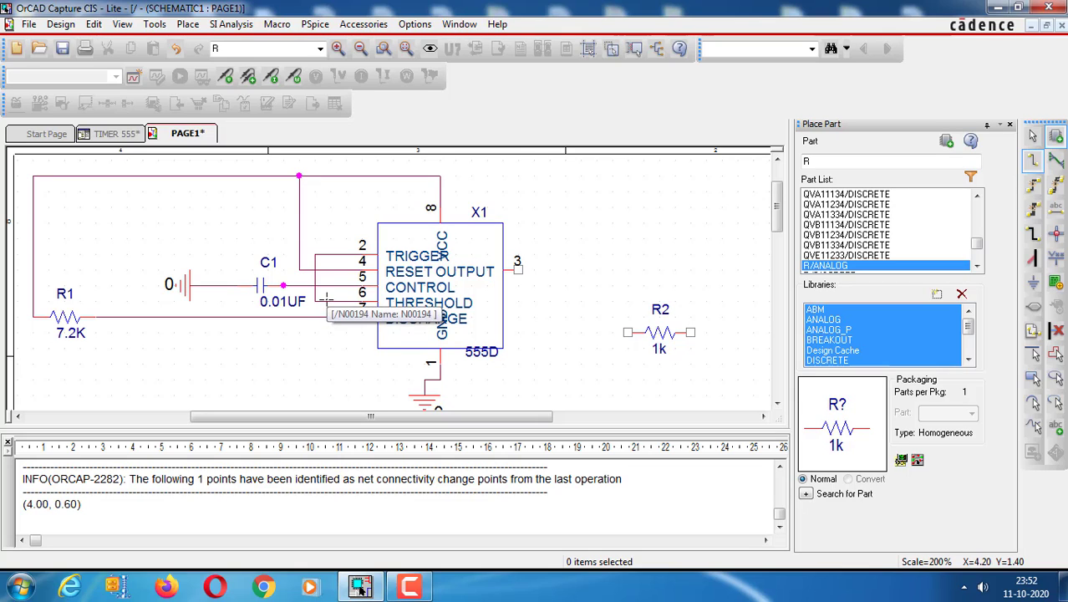
pyautogui.click(330, 301)
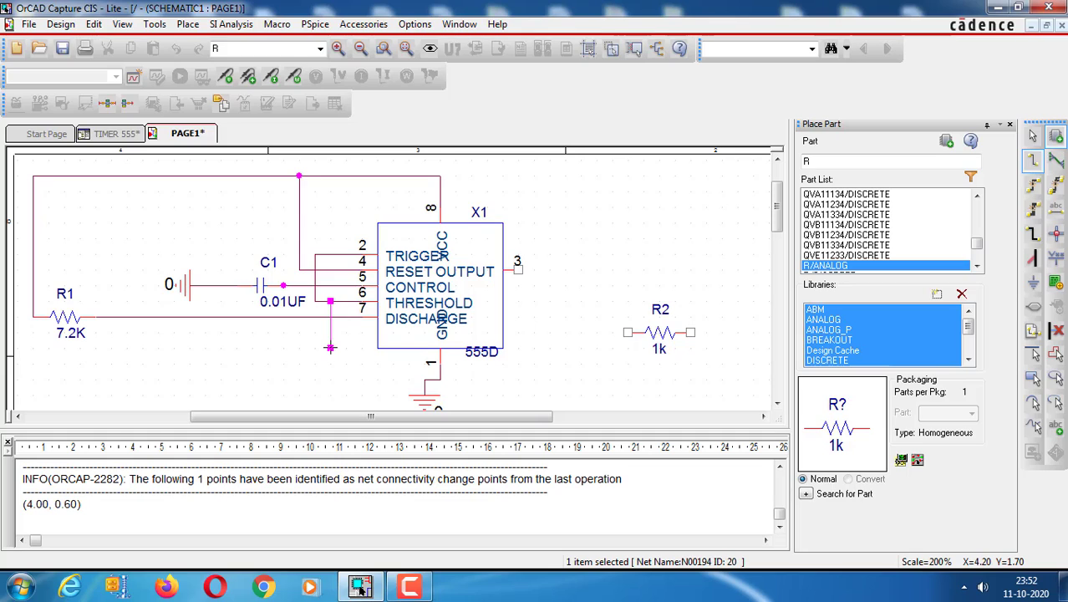
pyautogui.press('Escape')
pyautogui.click(571, 370)
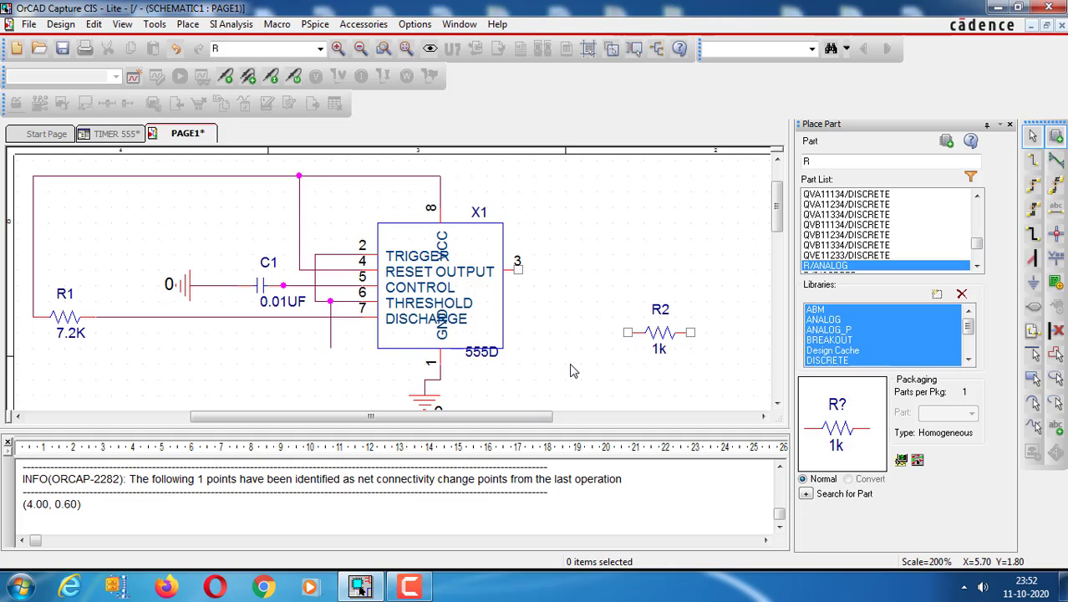
# Step: Place a C/ANALOG capacitor just to the left of the THRESHOLD branch wire's lower end
pyautogui.doubleClick(834, 164)
pyautogui.write('C')
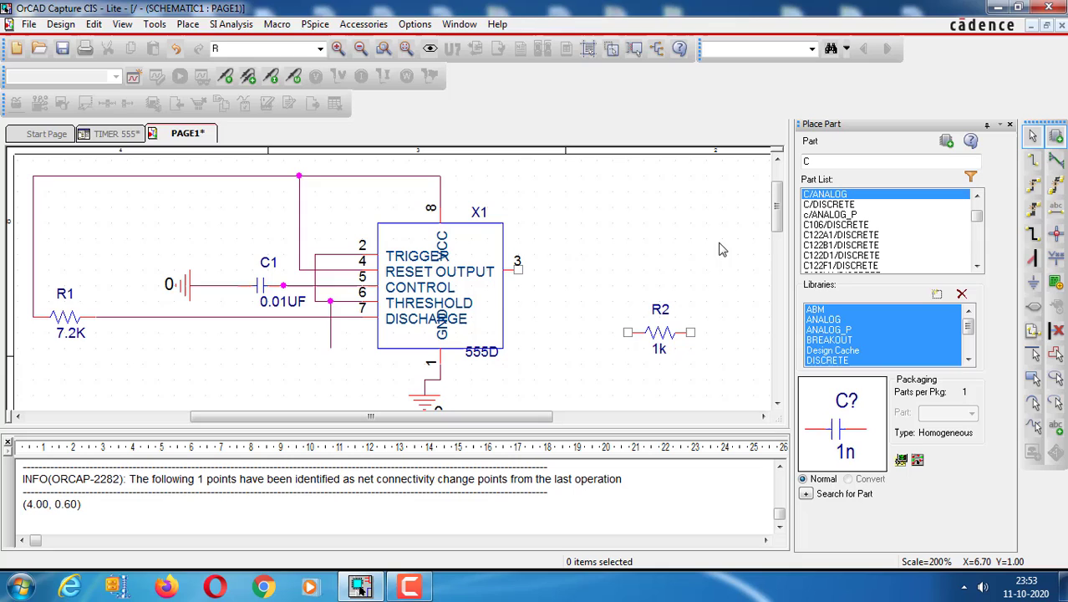
pyautogui.doubleClick(823, 195)
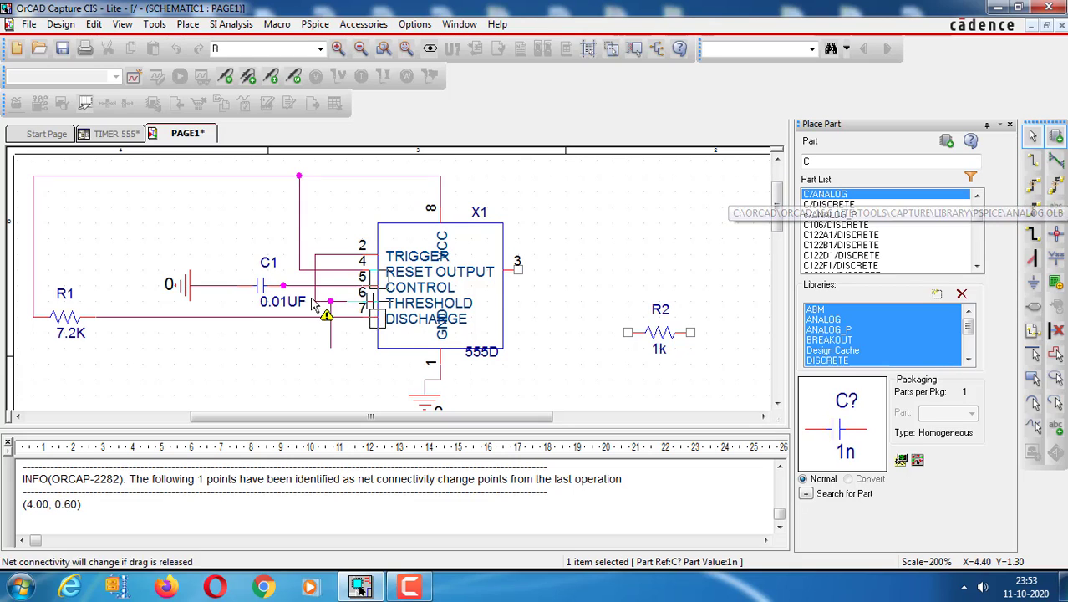
pyautogui.click(276, 363)
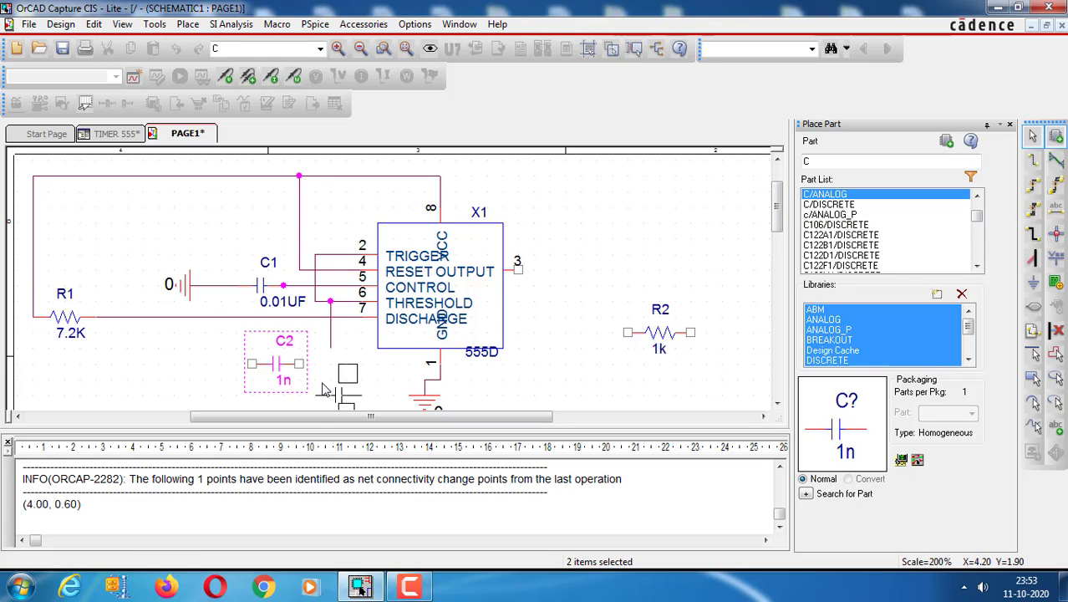
pyautogui.press('Escape')
# Step: Set capacitor C2's value to 0.1UF and rotate the capacitor to vertical
pyautogui.click(285, 384)
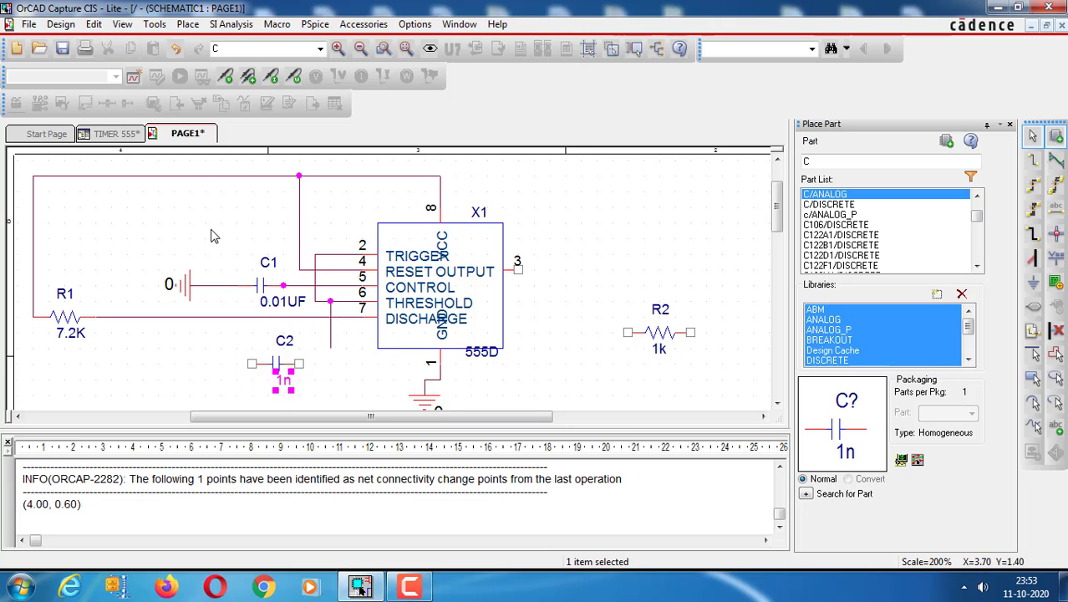
pyautogui.doubleClick(284, 383)
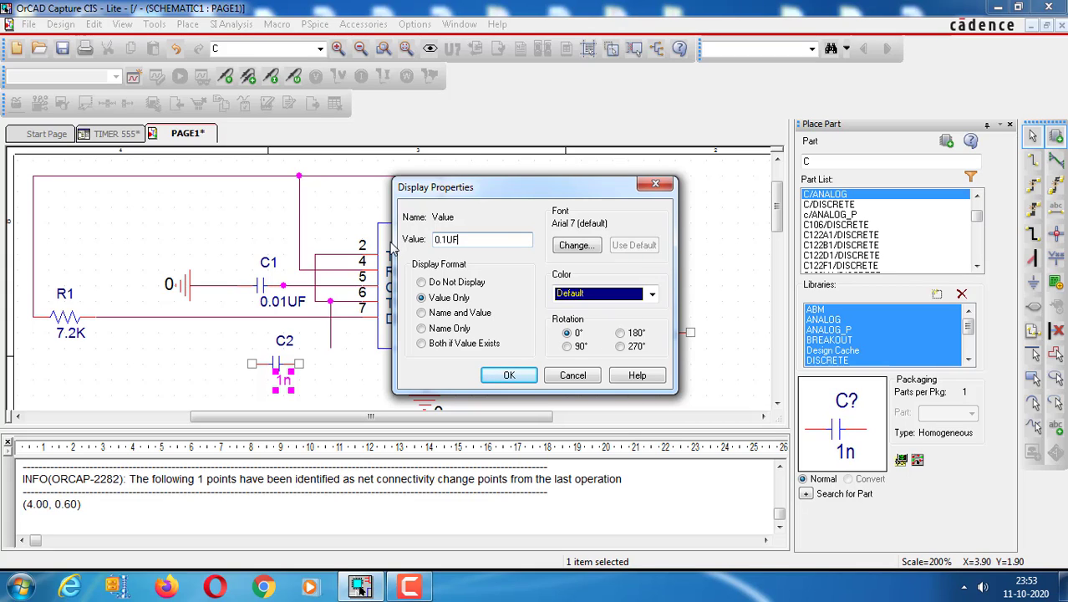
pyautogui.click(527, 377)
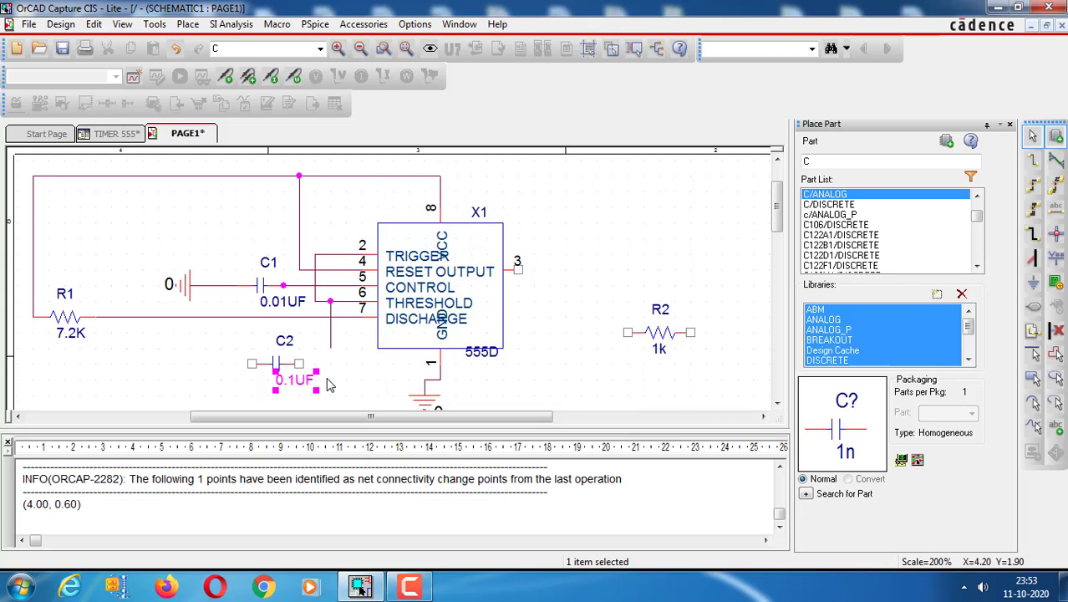
pyautogui.click(328, 384)
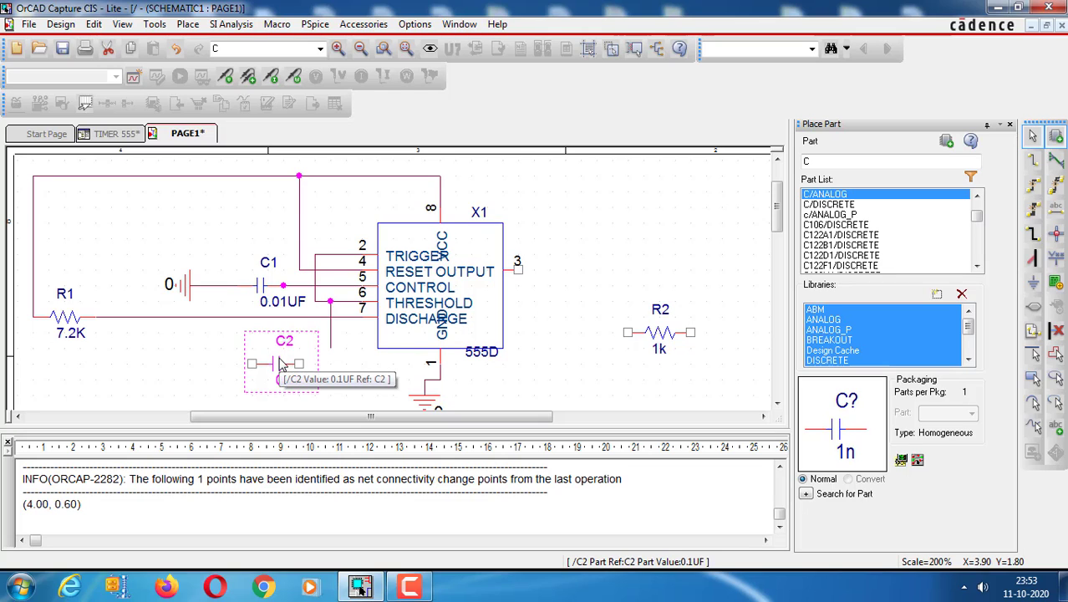
pyautogui.press('r')
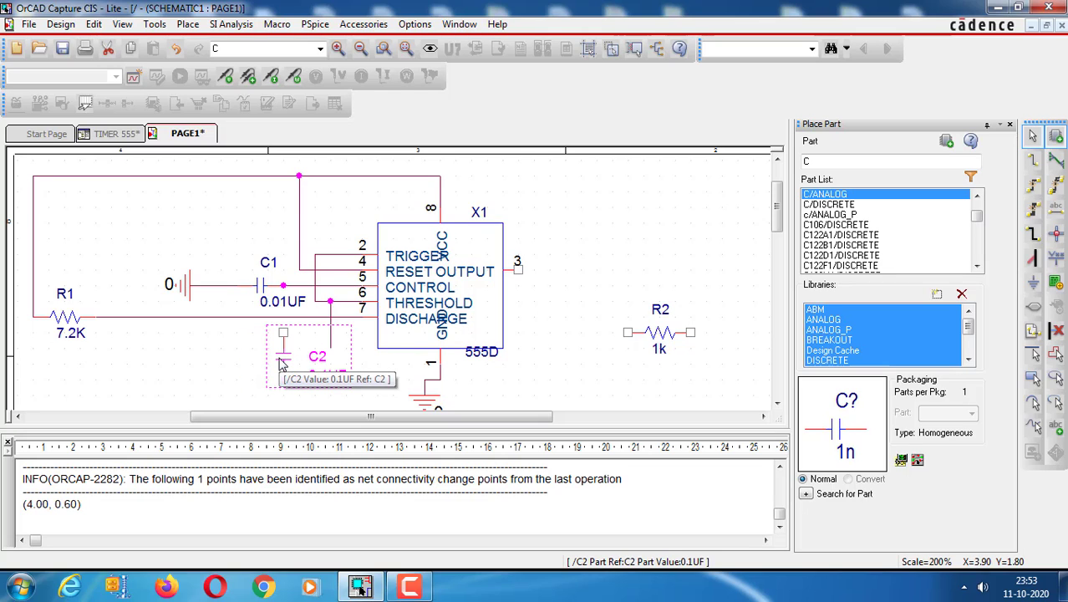
# Step: Move capacitor C2 onto the THRESHOLD branch wire, then shift it left and down to align below the TRIGGER–THRESHOLD wire
pyautogui.moveTo(283, 366); pyautogui.dragTo(330, 377)
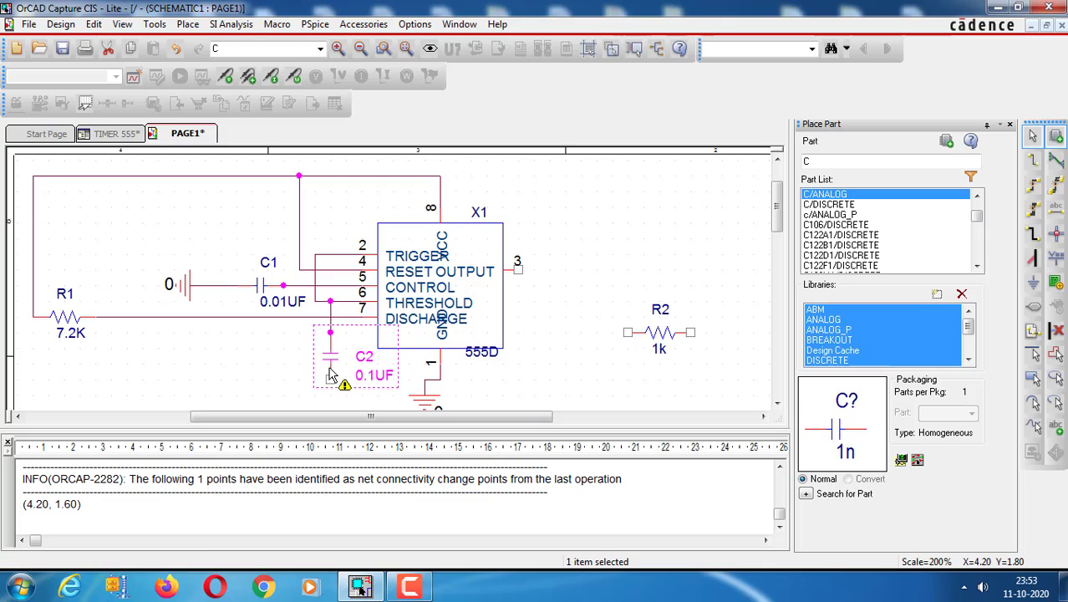
pyautogui.click(503, 387)
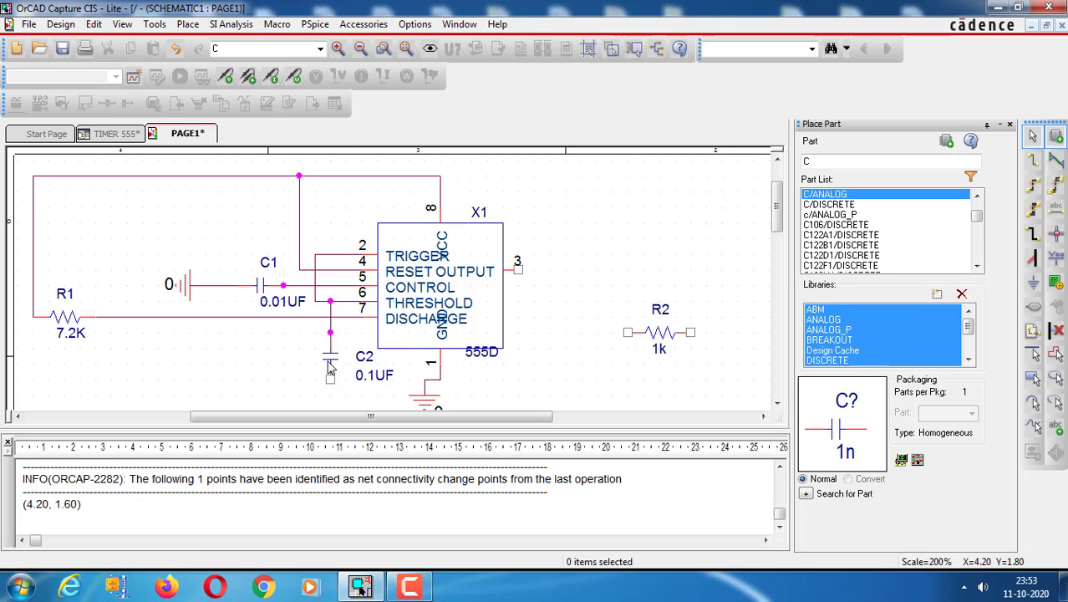
pyautogui.moveTo(330, 365); pyautogui.dragTo(320, 377)
pyautogui.click(358, 336)
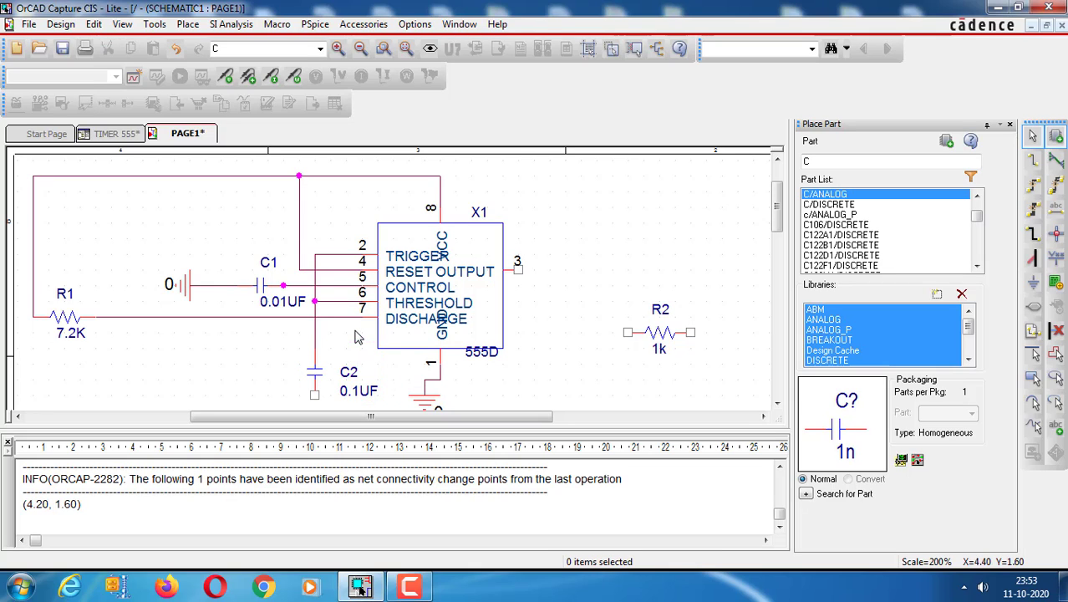
# Step: Copy the ground symbol below the timer's GND pin and place the copy on C2's lower pin
pyautogui.scroll(-1, 779, 228)
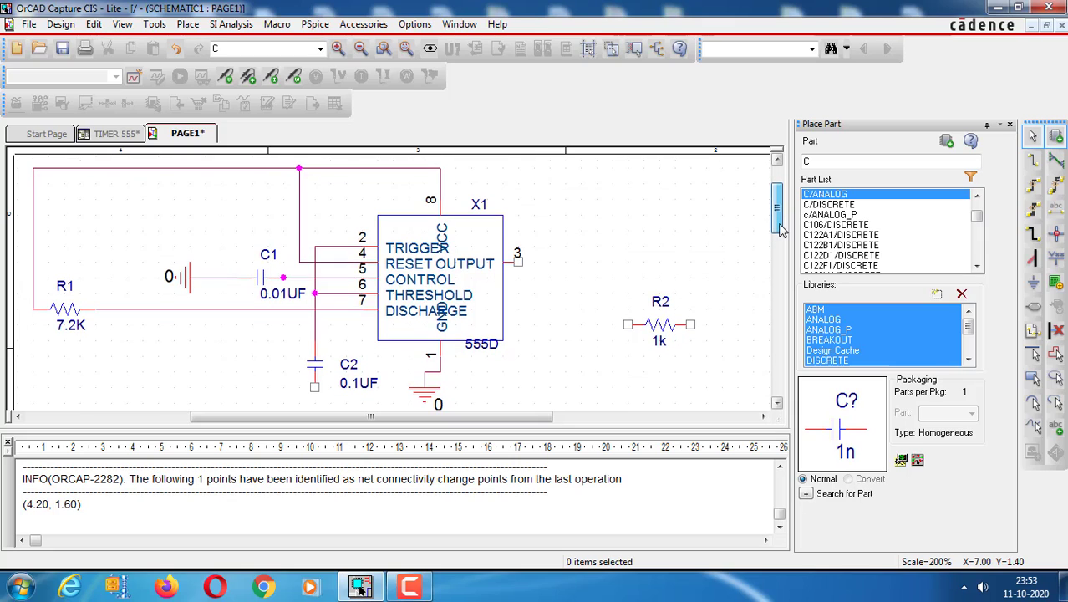
pyautogui.scroll(-1, 779, 228)
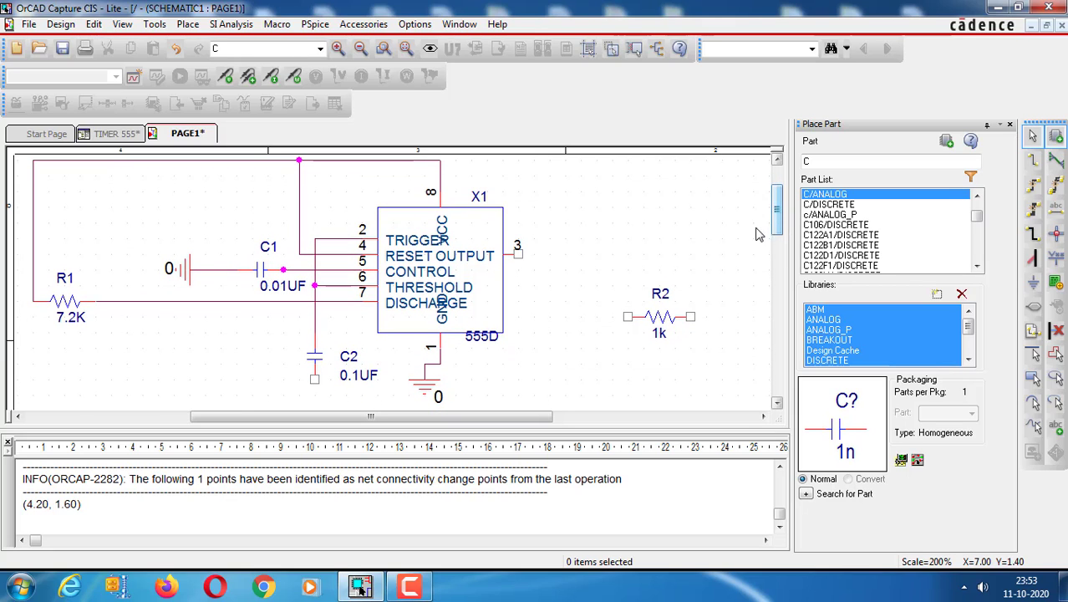
pyautogui.click(421, 385)
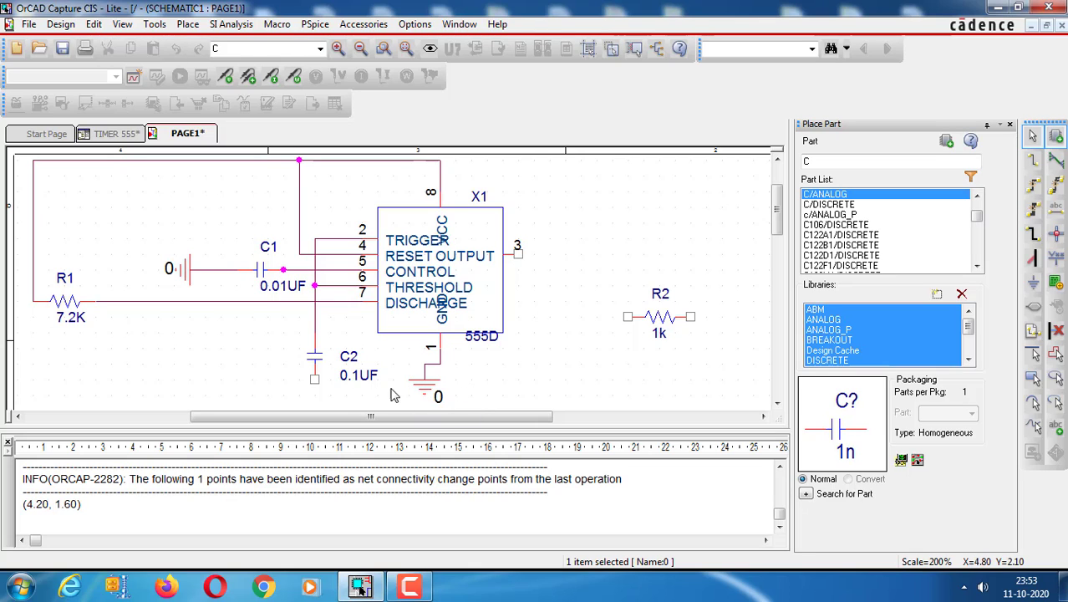
pyautogui.moveTo(393, 395); pyautogui.dragTo(280, 370)
pyautogui.click(277, 369)
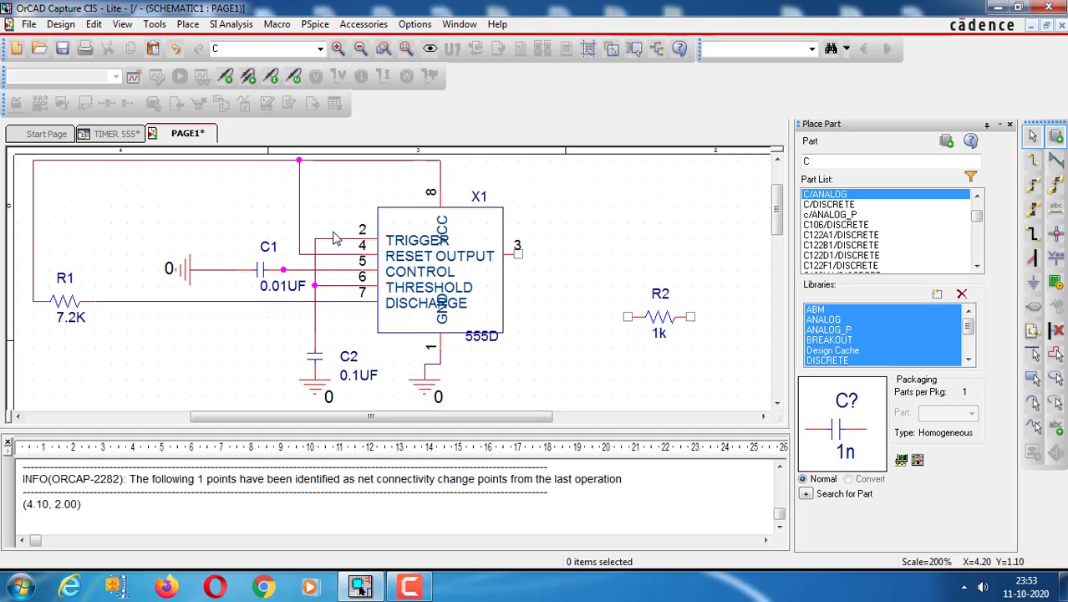
# Step: Draw a branch wire from the R1–DISCHARGE wire at about X=2.90 straight up to about Y=0.90
pyautogui.click(362, 287)
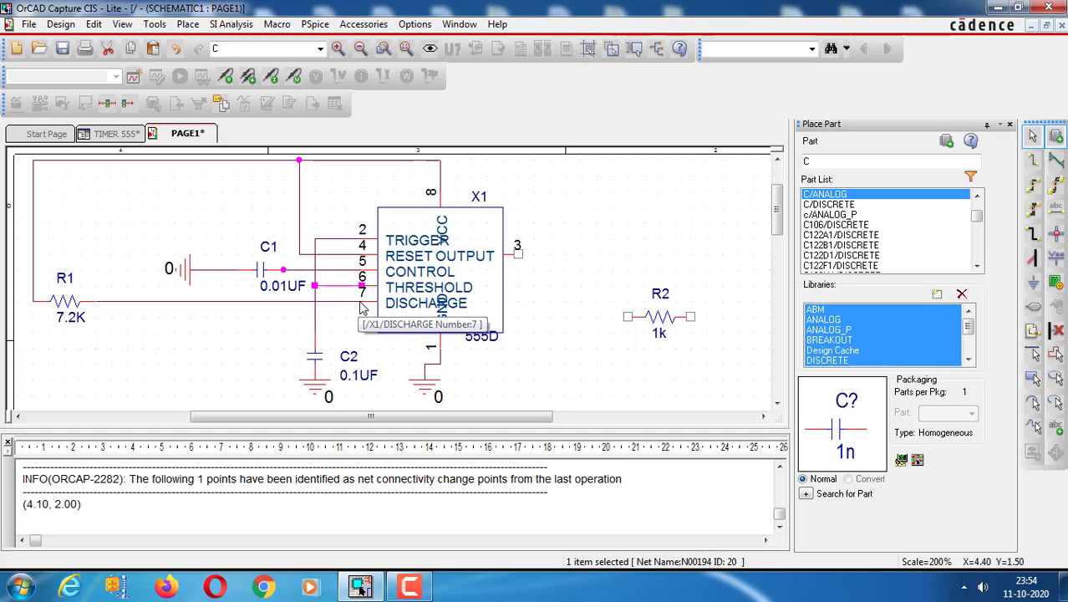
pyautogui.click(363, 302)
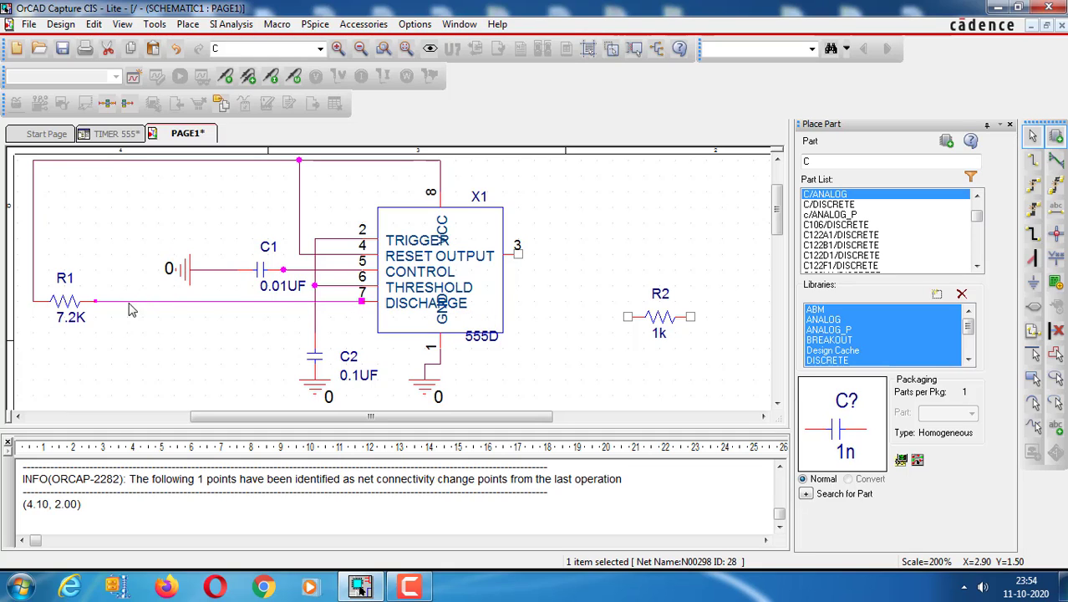
pyautogui.press('Delete')
pyautogui.press('w')
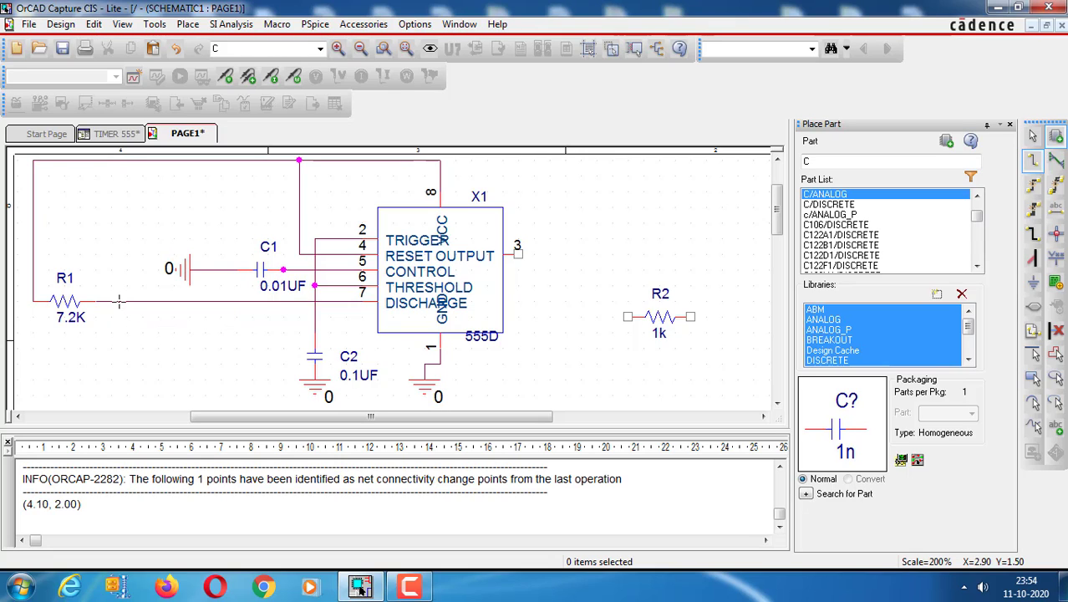
pyautogui.click(121, 301)
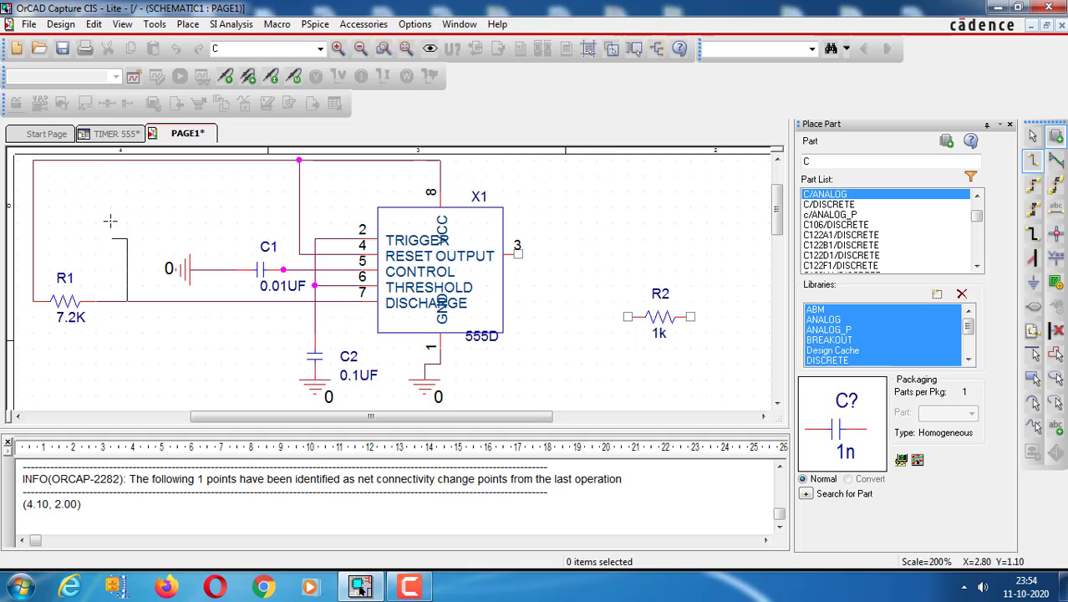
pyautogui.click(174, 203)
pyautogui.press('Escape')
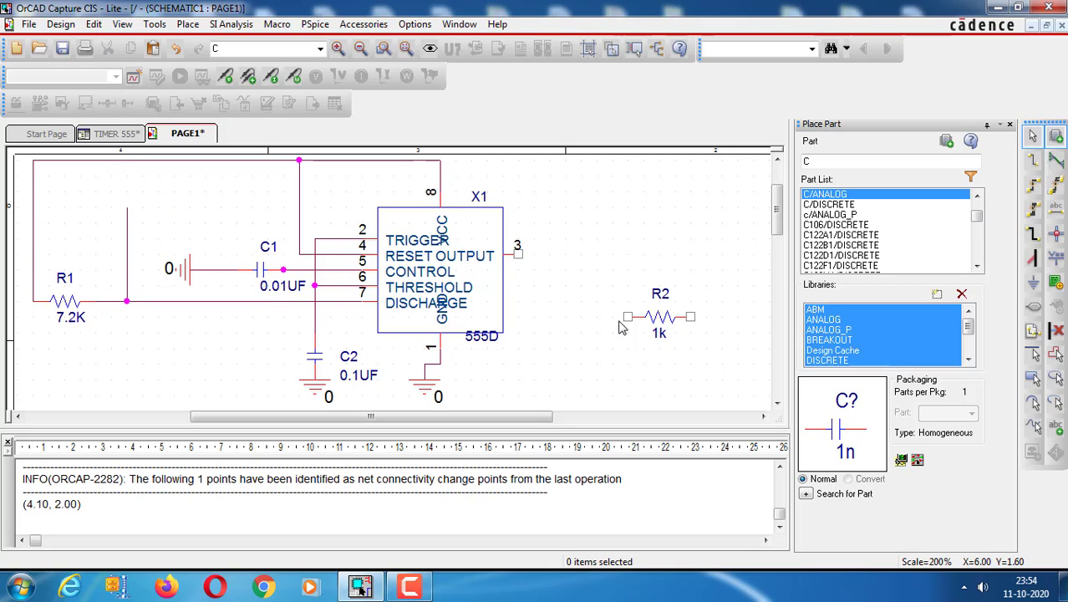
# Step: Set resistor R2's value to 3.6K
pyautogui.doubleClick(660, 334)
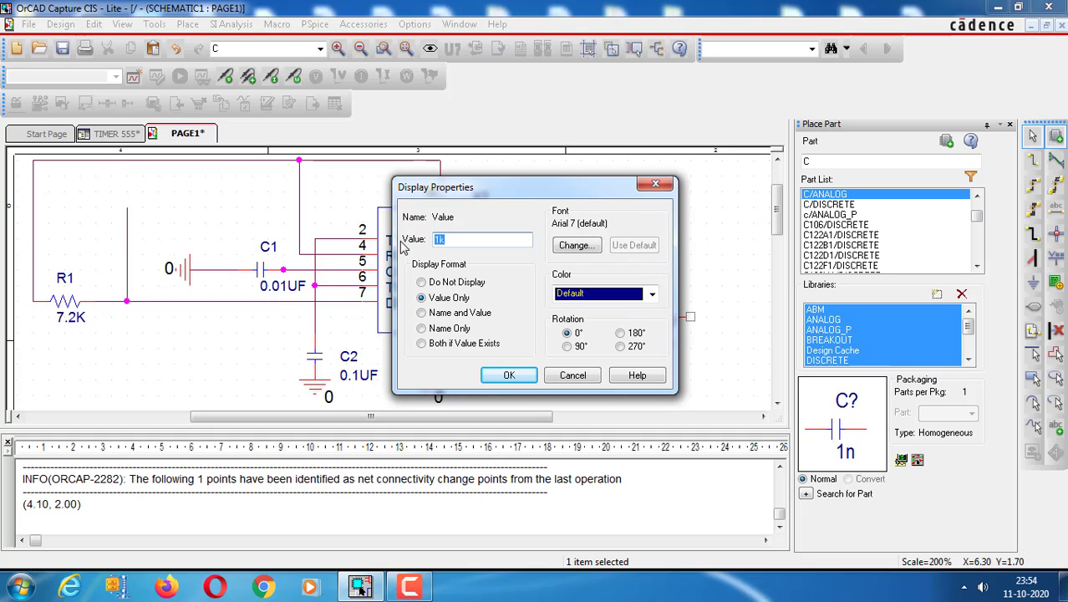
pyautogui.write('3.6K')
pyautogui.click(512, 376)
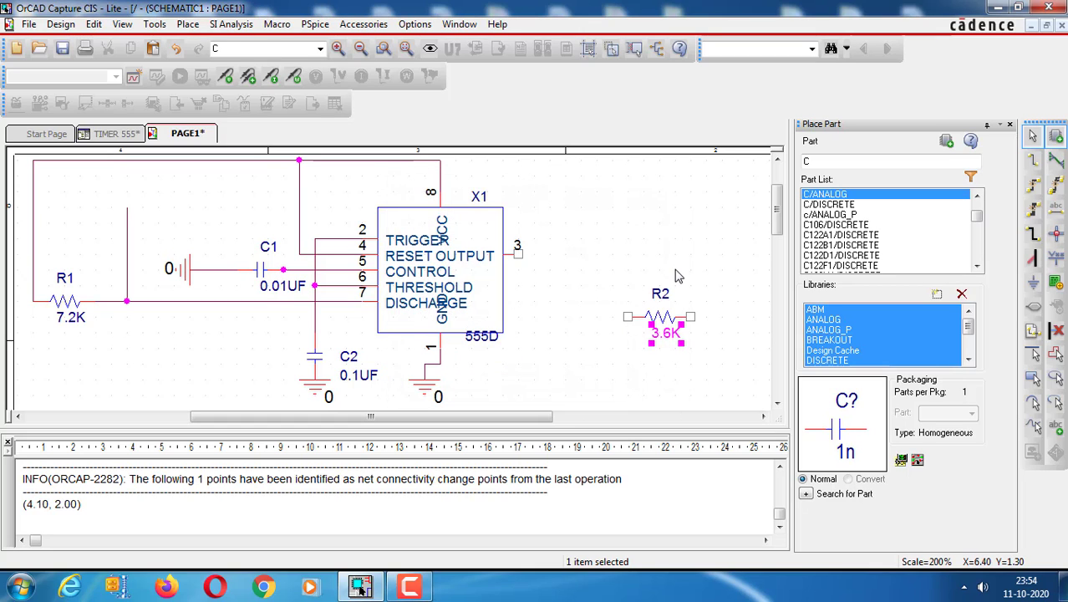
pyautogui.click(678, 274)
# Step: Move resistor R2 so that its left pin meets the upper end of the DISCHARGE branch wire
pyautogui.click(659, 294)
pyautogui.click(637, 311)
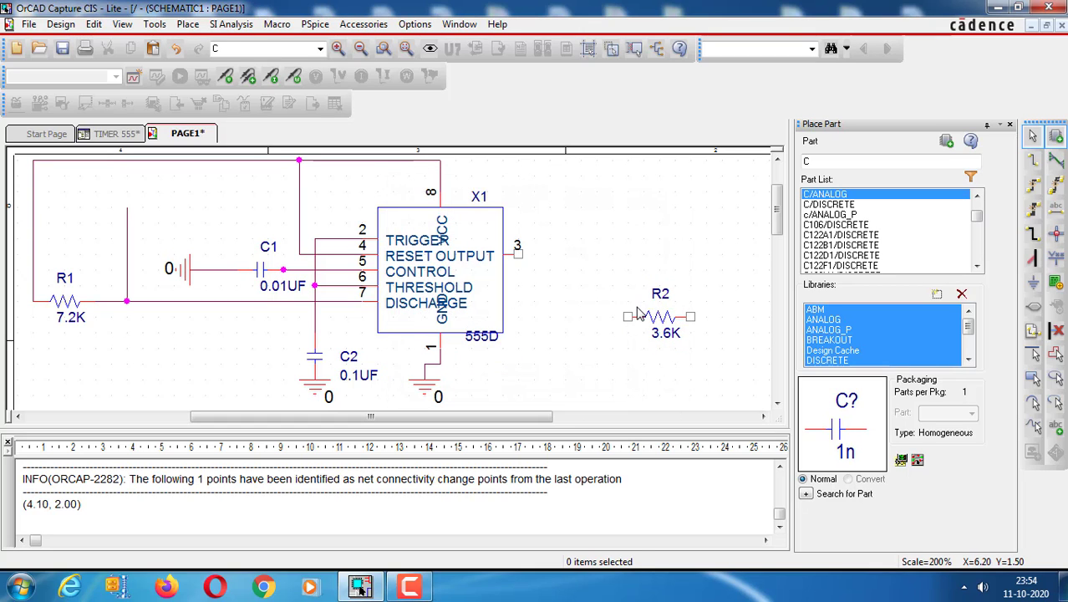
pyautogui.click(656, 311)
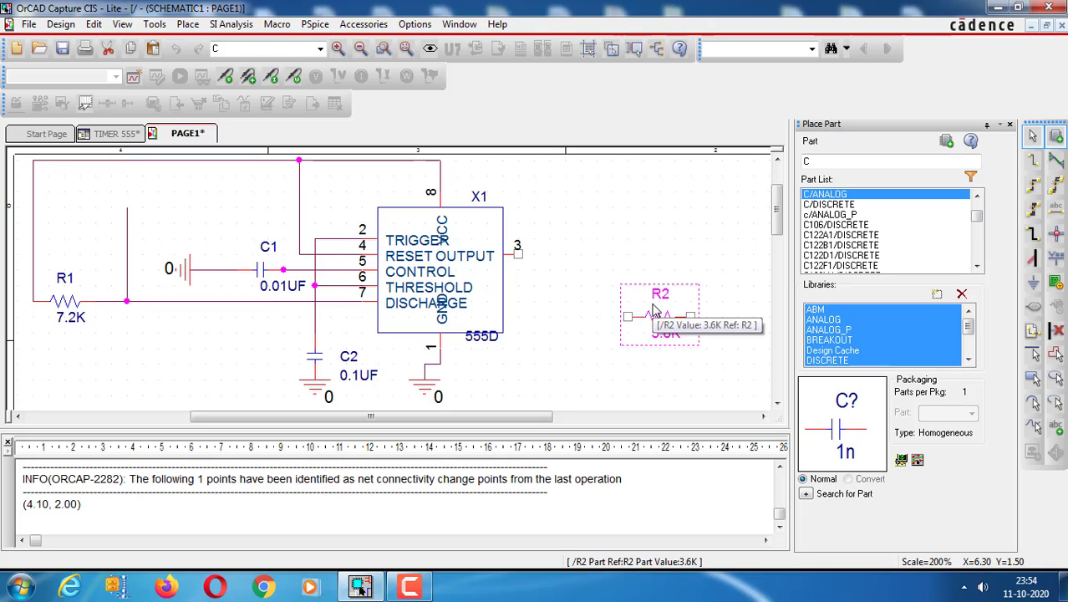
pyautogui.moveTo(656, 311); pyautogui.dragTo(165, 206)
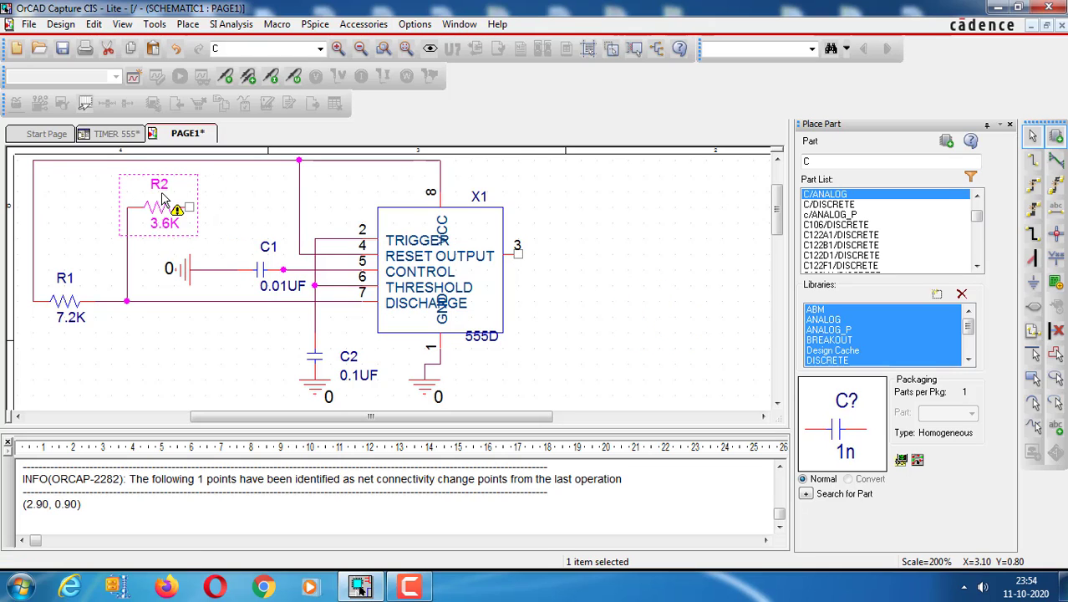
pyautogui.click(231, 181)
# Step: Wire R2's free pin across and down to the TRIGGER wire at about X=4.20, Y=1.10
pyautogui.press('w')
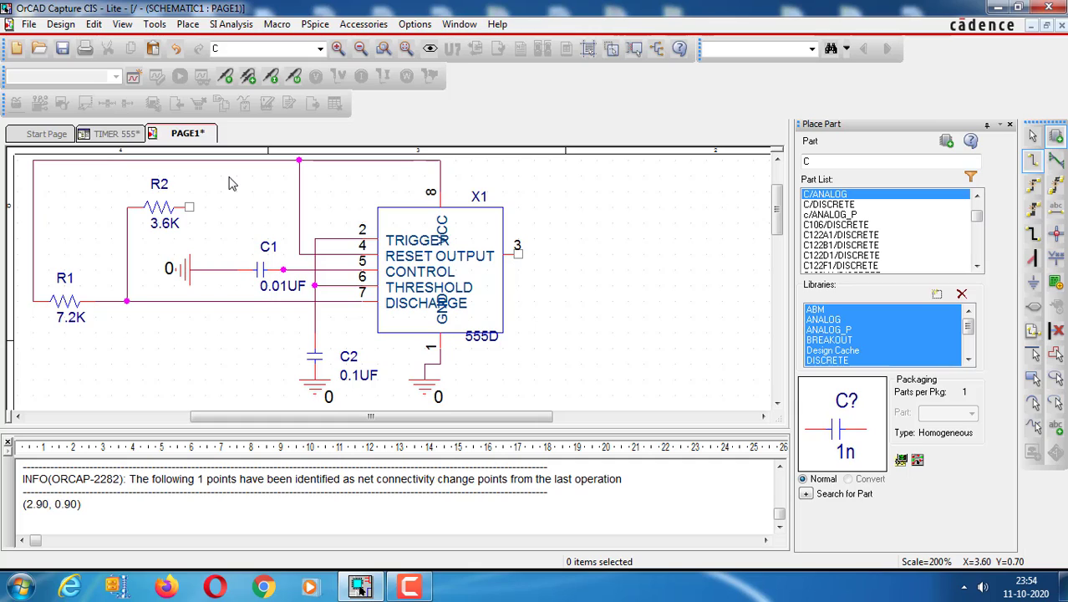
pyautogui.click(189, 208)
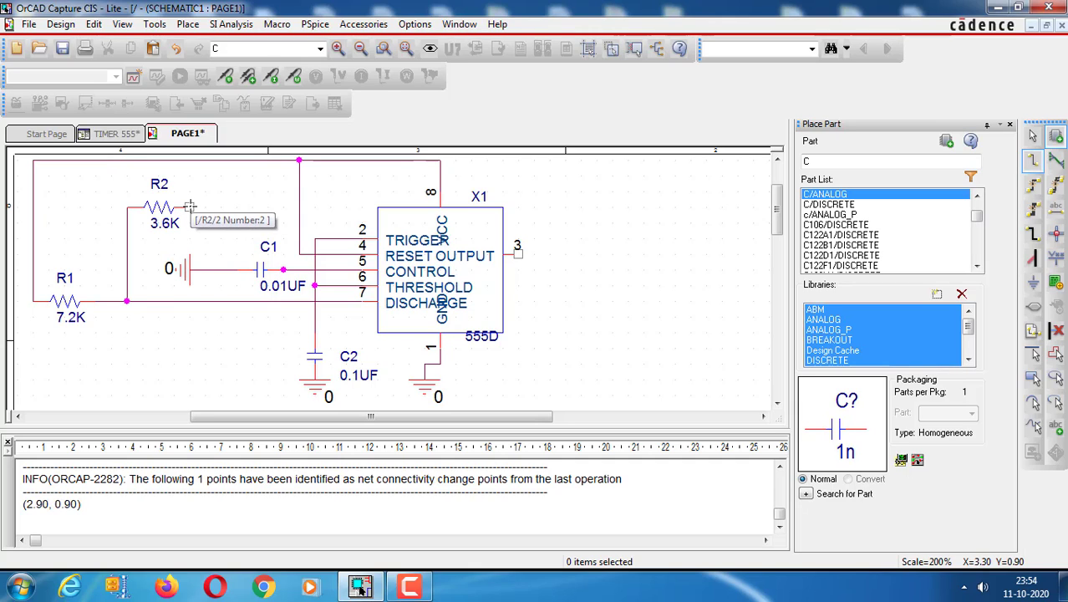
pyautogui.click(330, 239)
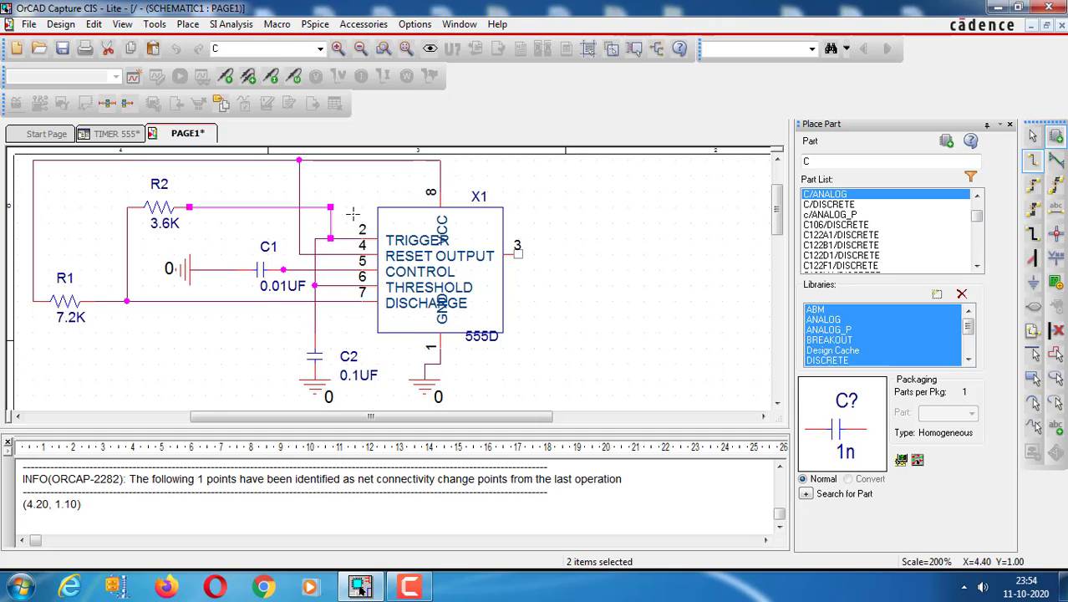
pyautogui.press('Escape')
pyautogui.click(355, 222)
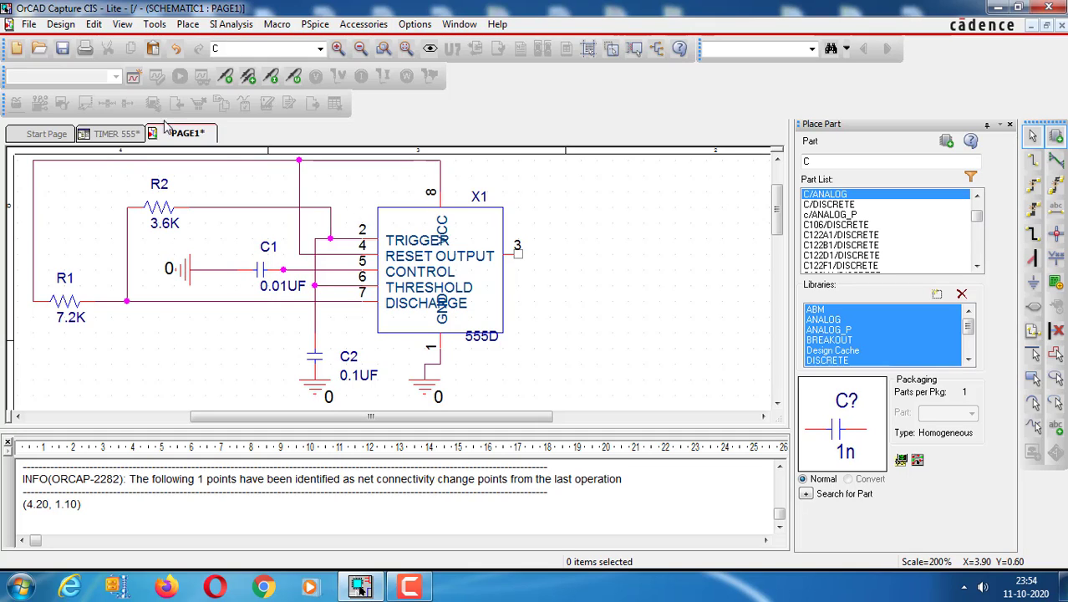
# Step: Draw a wire from the timer's OUTPUT pin straight right to about X=5.80, Y=1.20
pyautogui.press('w')
pyautogui.click(519, 253)
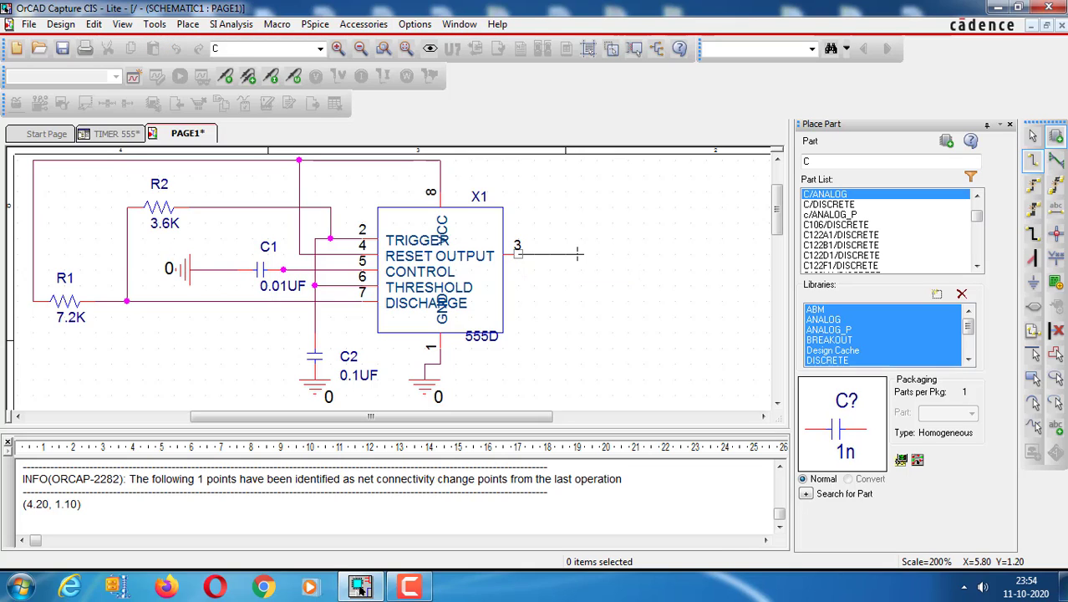
pyautogui.doubleClick(578, 253)
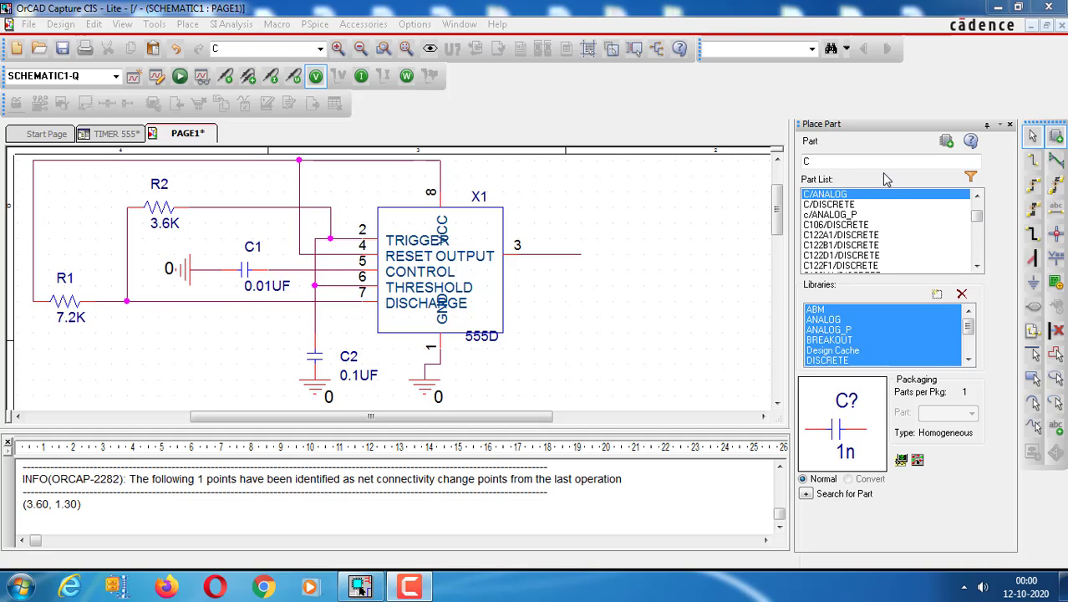
# Step: Place a VDC/SOURCE voltage source above and to the right of the timer and rotate it to horizontal
pyautogui.click(823, 164)
pyautogui.write('C')
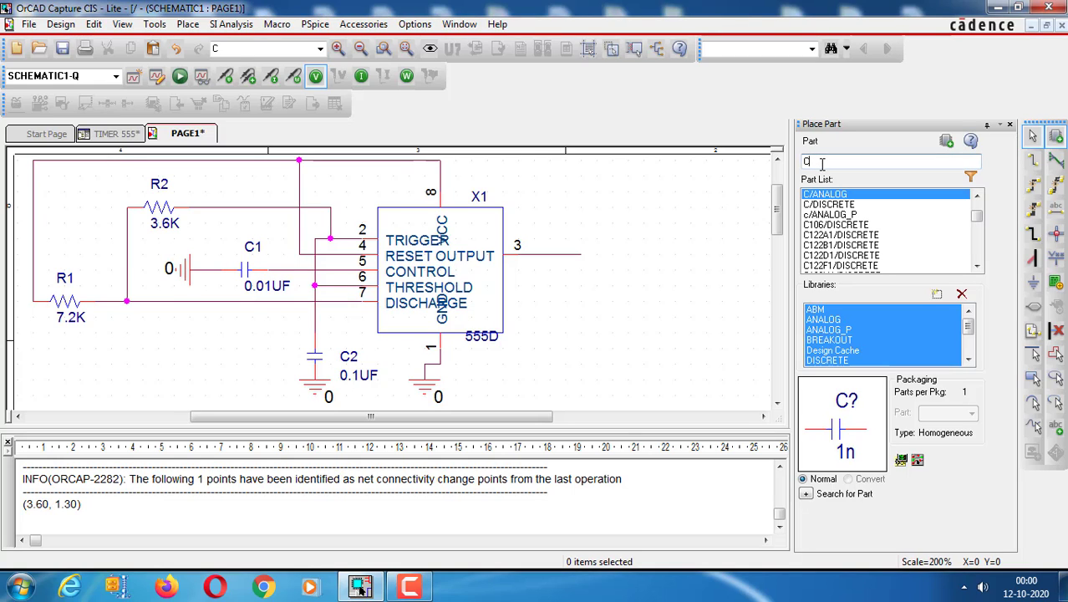
pyautogui.press('BackSpace')
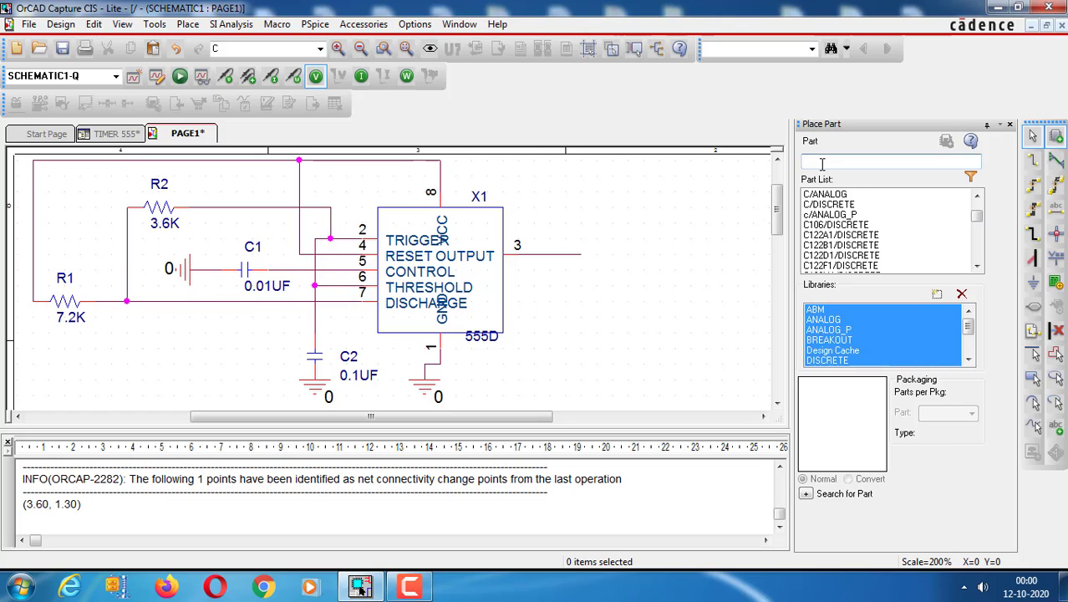
pyautogui.write('VDC')
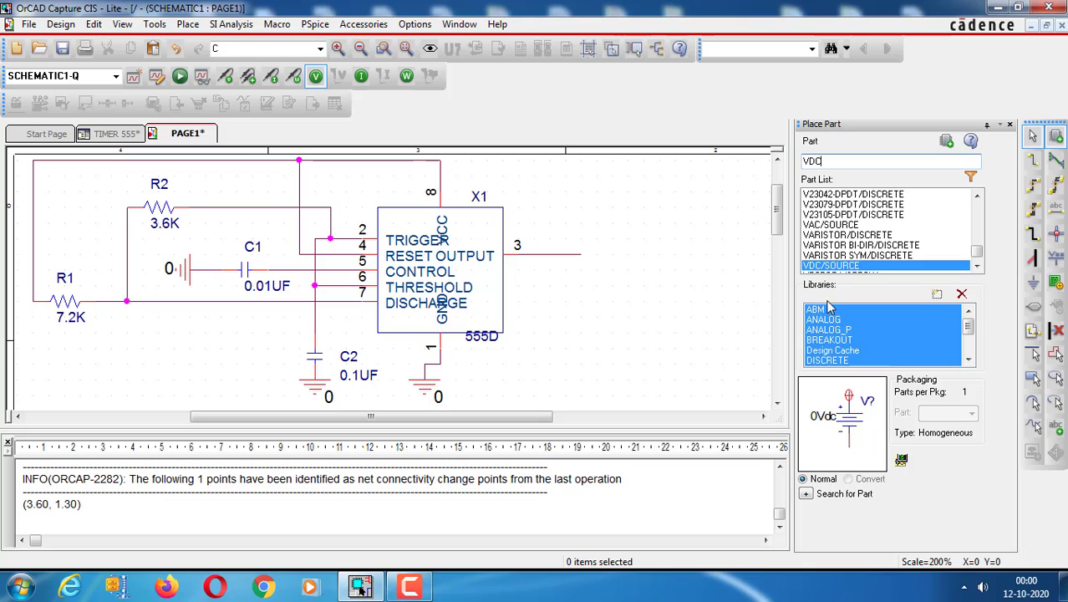
pyautogui.moveTo(830, 266); pyautogui.dragTo(348, 200)
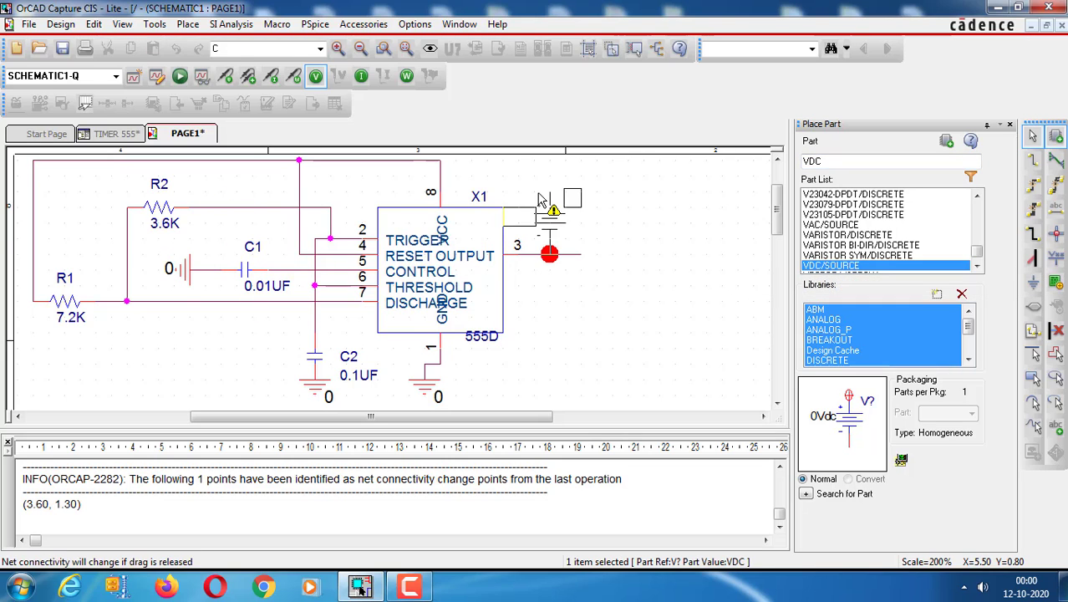
pyautogui.press('Escape')
pyautogui.click(615, 184)
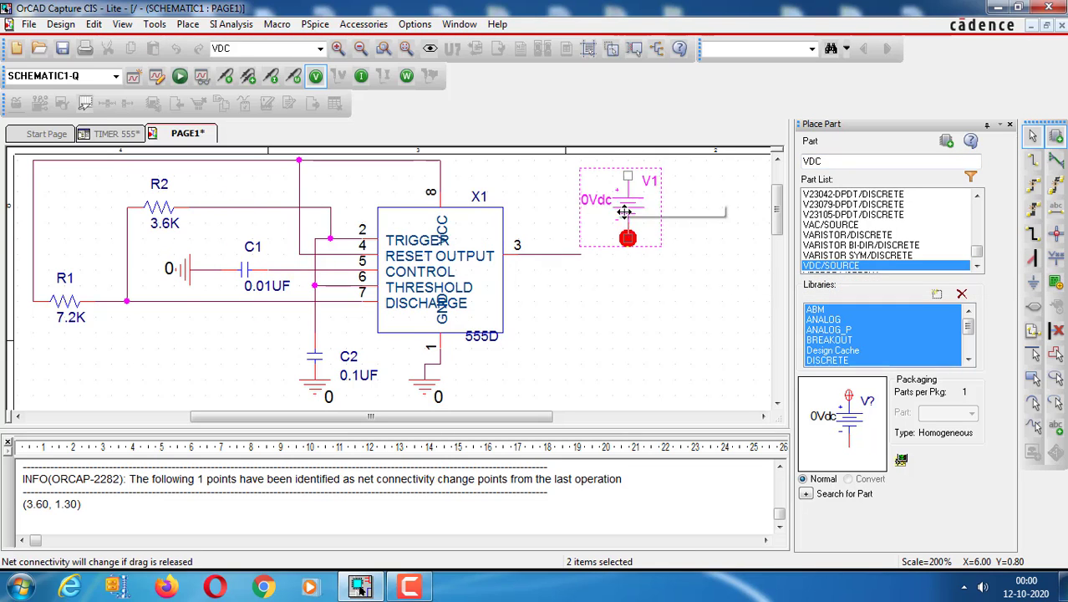
pyautogui.press('Escape')
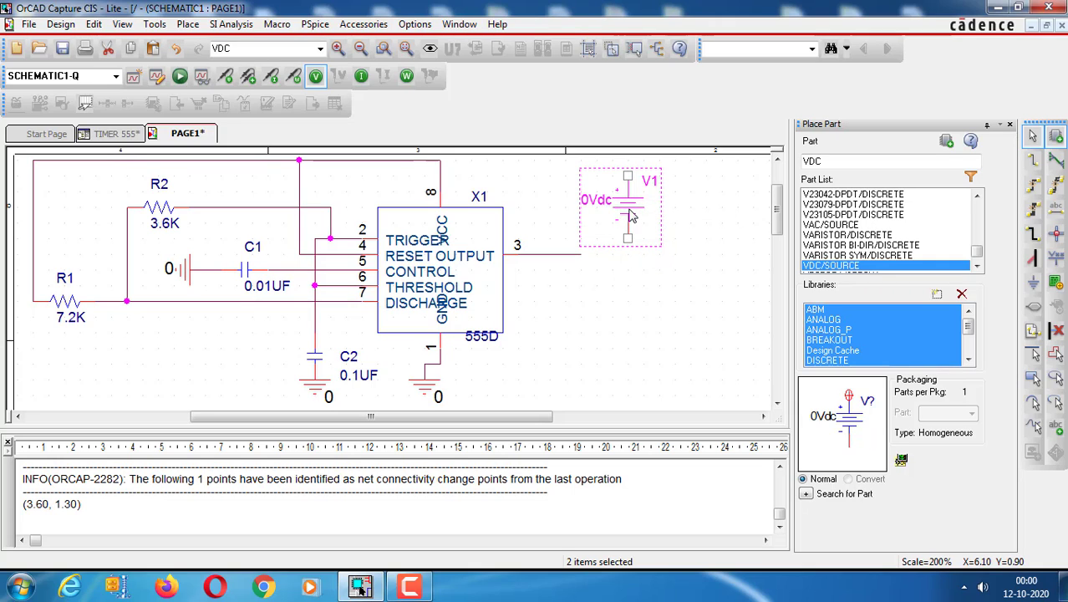
pyautogui.press('r')
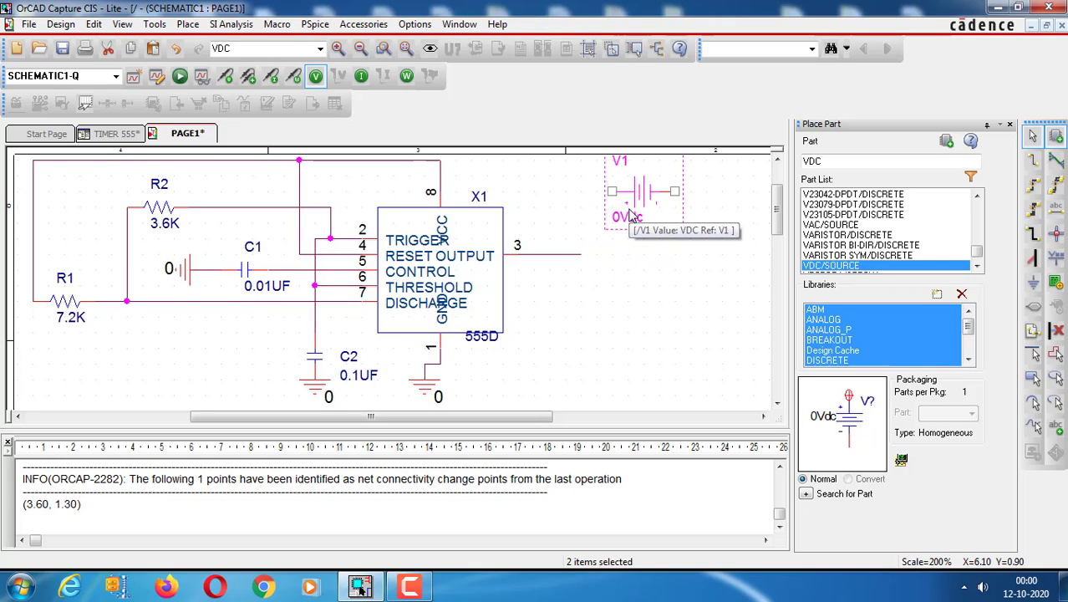
pyautogui.click(553, 176)
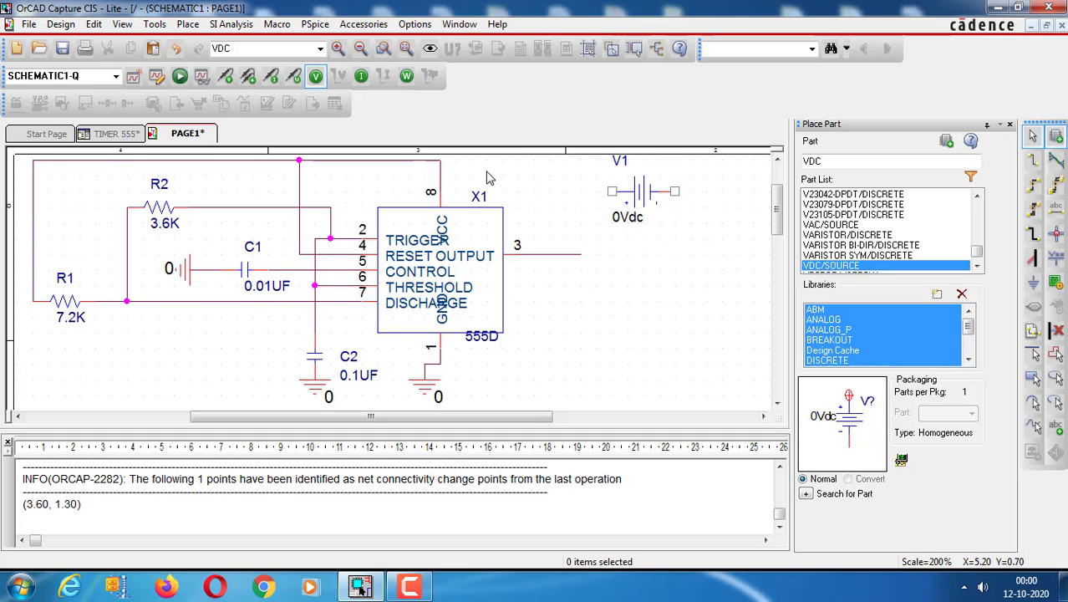
# Step: Wire the timer's VCC line just above pin 8 to the positive pin of voltage source V1
pyautogui.press('w')
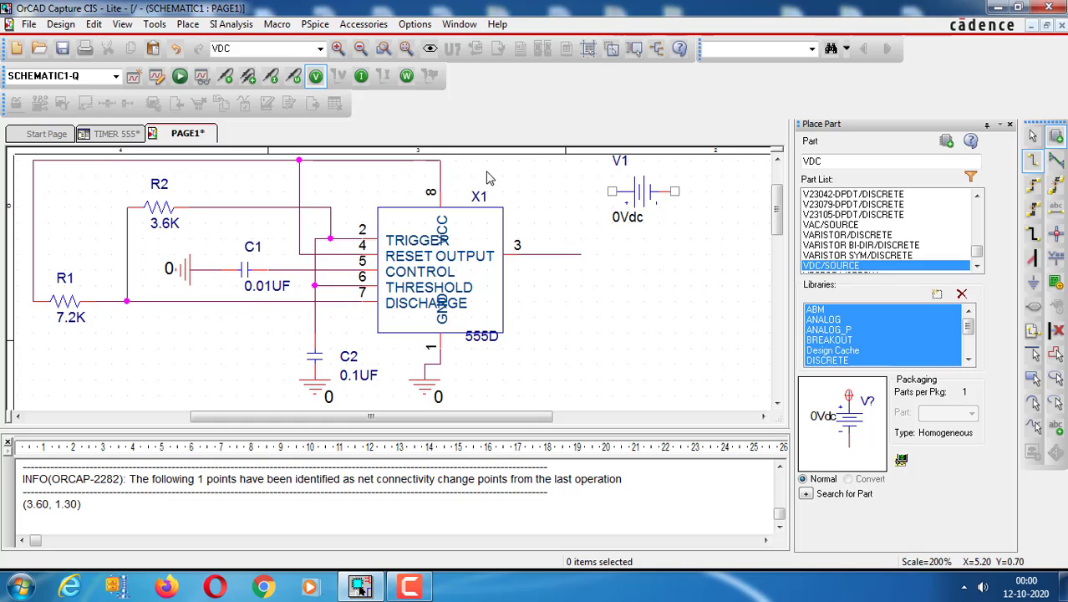
pyautogui.click(441, 176)
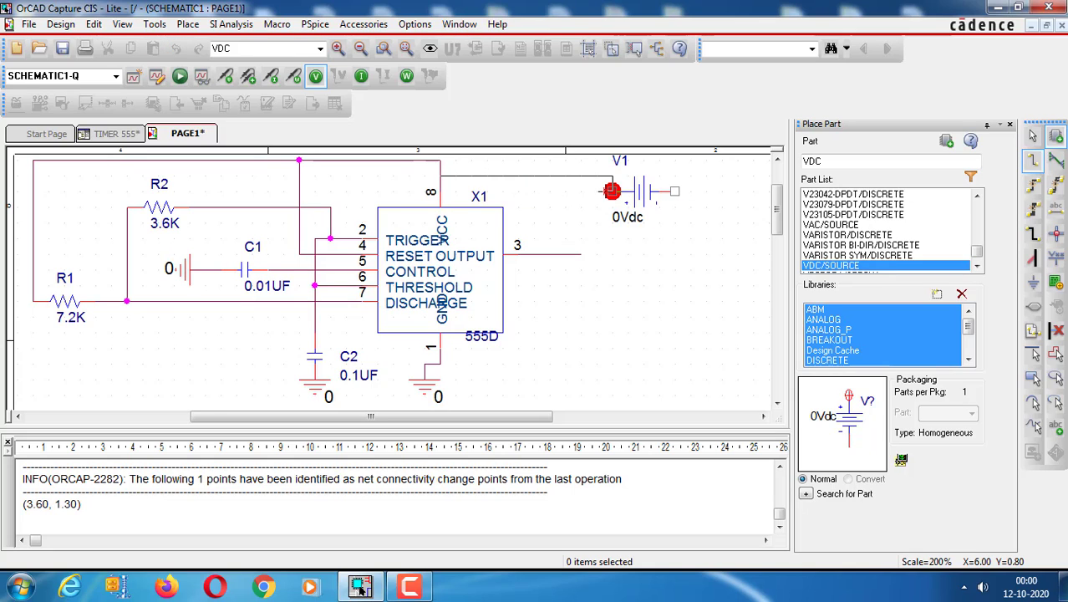
pyautogui.click(611, 190)
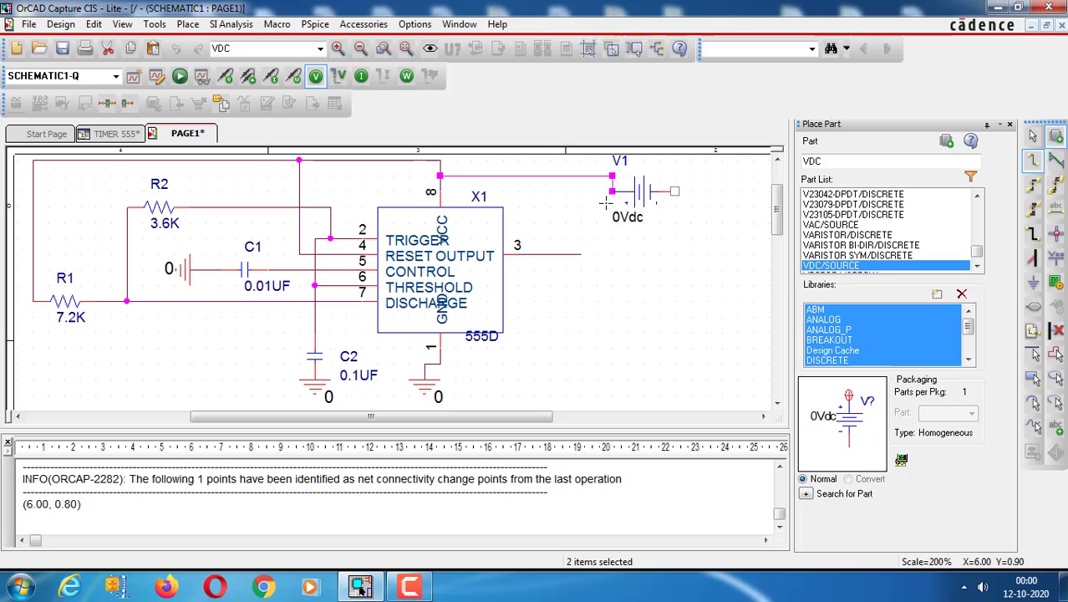
pyautogui.press('Escape')
pyautogui.click(609, 211)
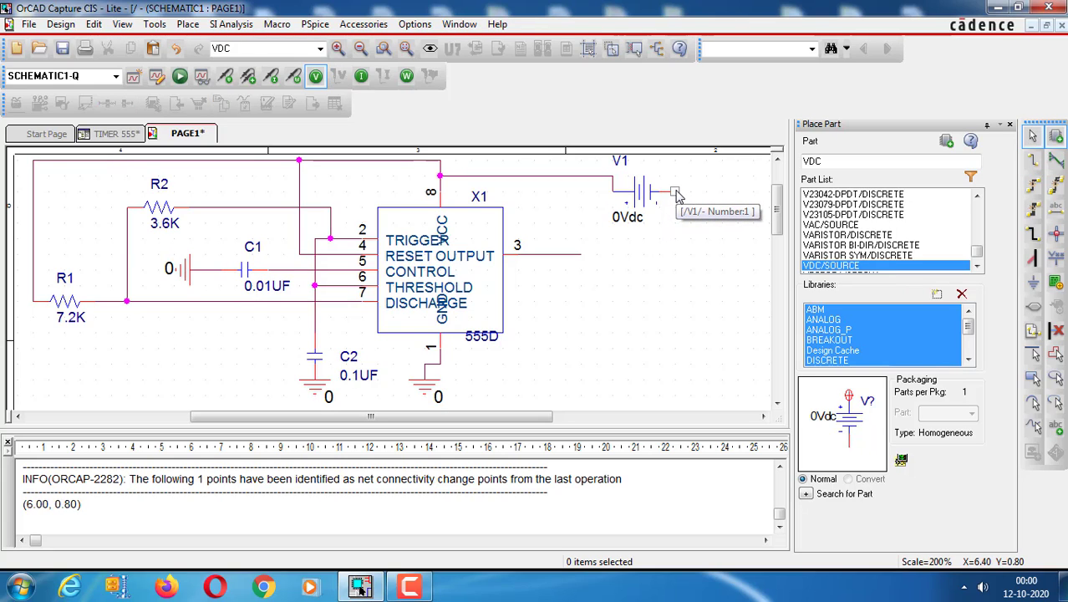
# Step: Copy the ground symbol below the timer, rotate the copy and attach it to the negative pin of V1
pyautogui.click(426, 394)
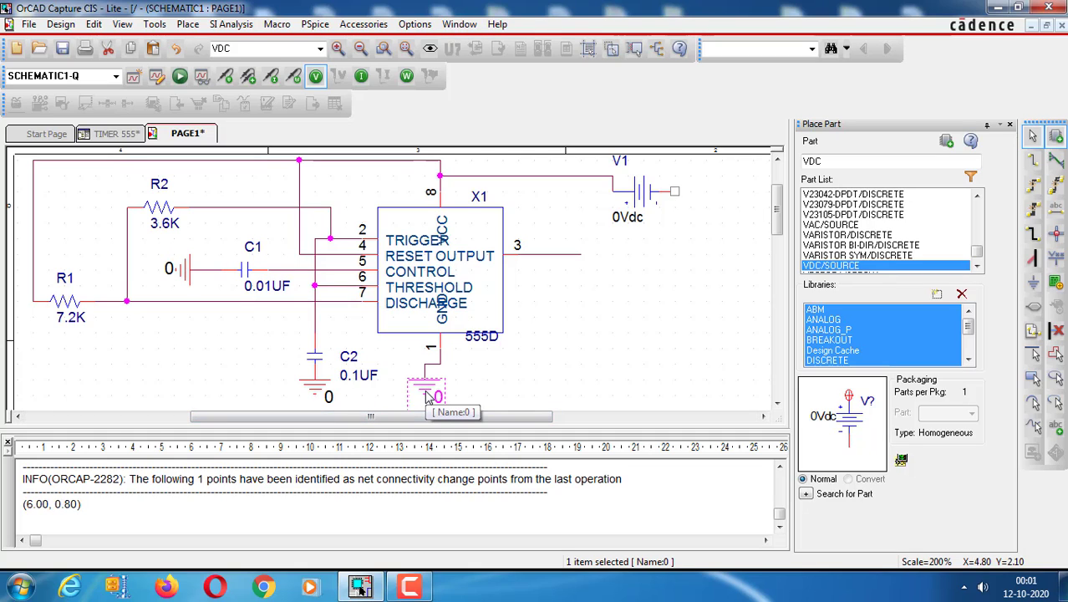
pyautogui.hotkey('ctrl', 'c')
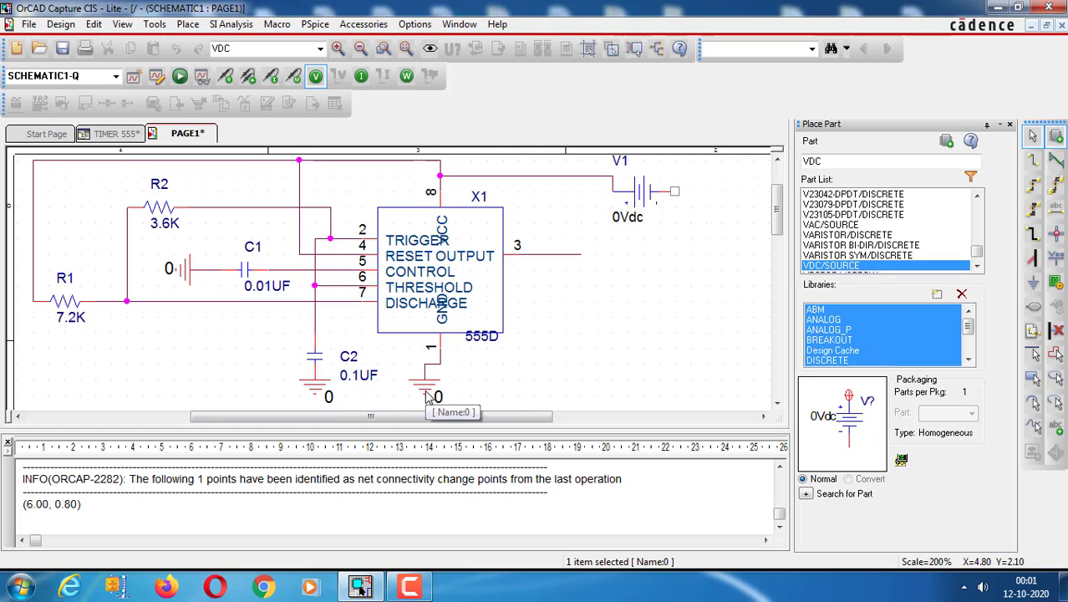
pyautogui.hotkey('ctrl', 'v')
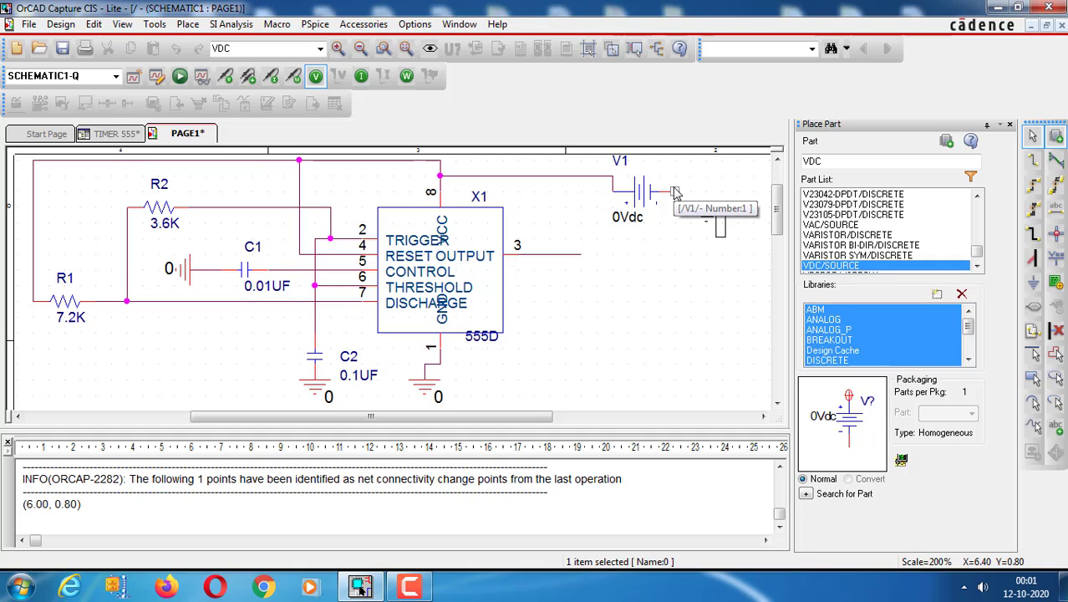
pyautogui.click(679, 260)
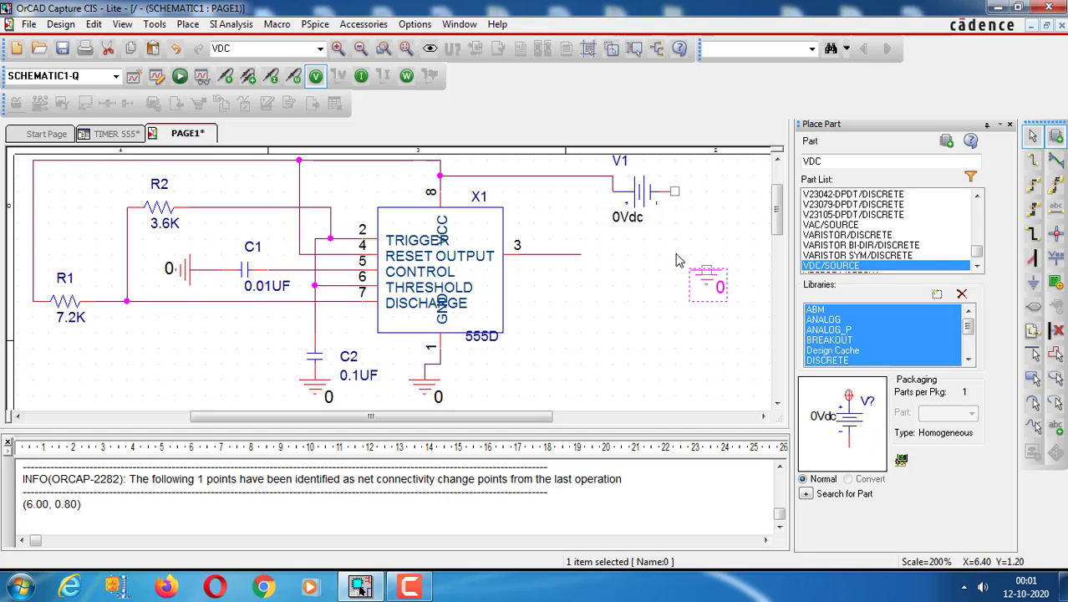
pyautogui.press('r')
pyautogui.moveTo(700, 289); pyautogui.dragTo(690, 203)
pyautogui.click(707, 311)
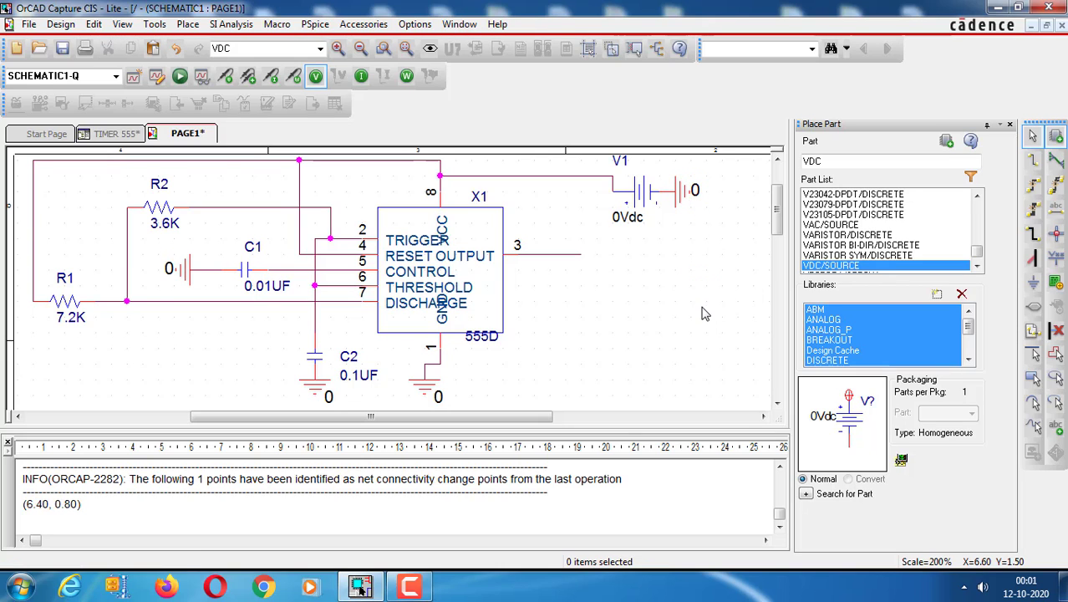
# Step: Set the DC value of voltage source V1 to 12VDC
pyautogui.doubleClick(629, 219)
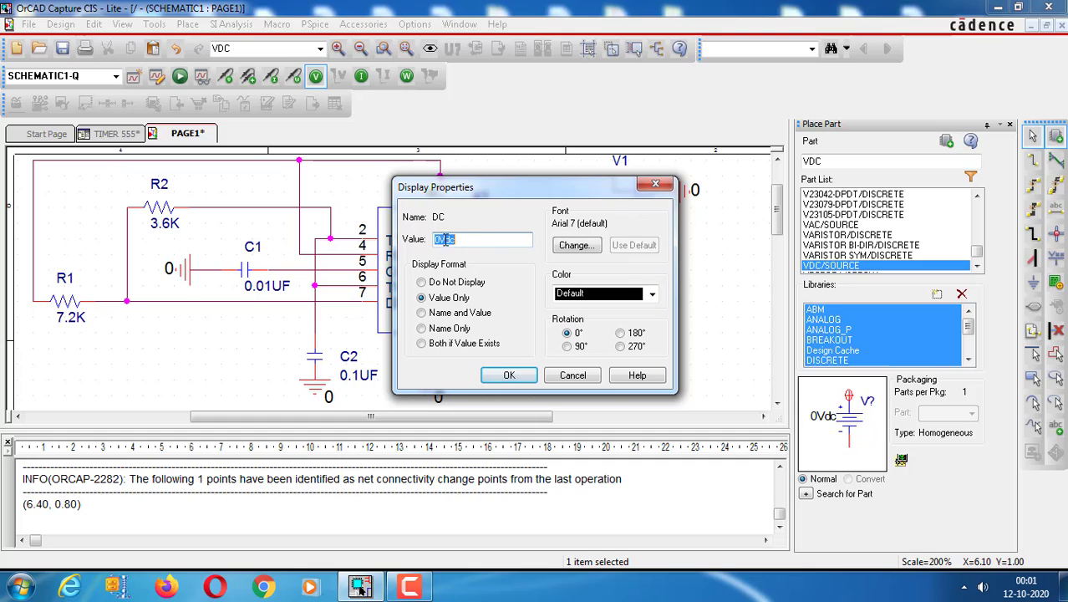
pyautogui.write('12VDC')
pyautogui.click(504, 376)
pyautogui.click(657, 326)
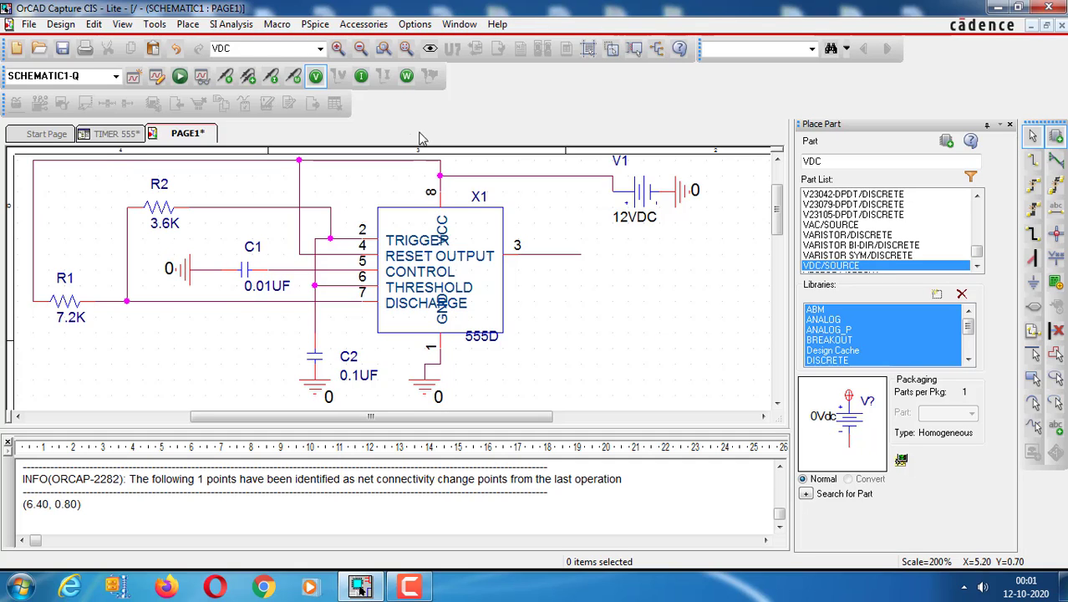
# Step: Create a new simulation profile named TIMER 555 that inherits from none
pyautogui.click(316, 25)
pyautogui.click(329, 43)
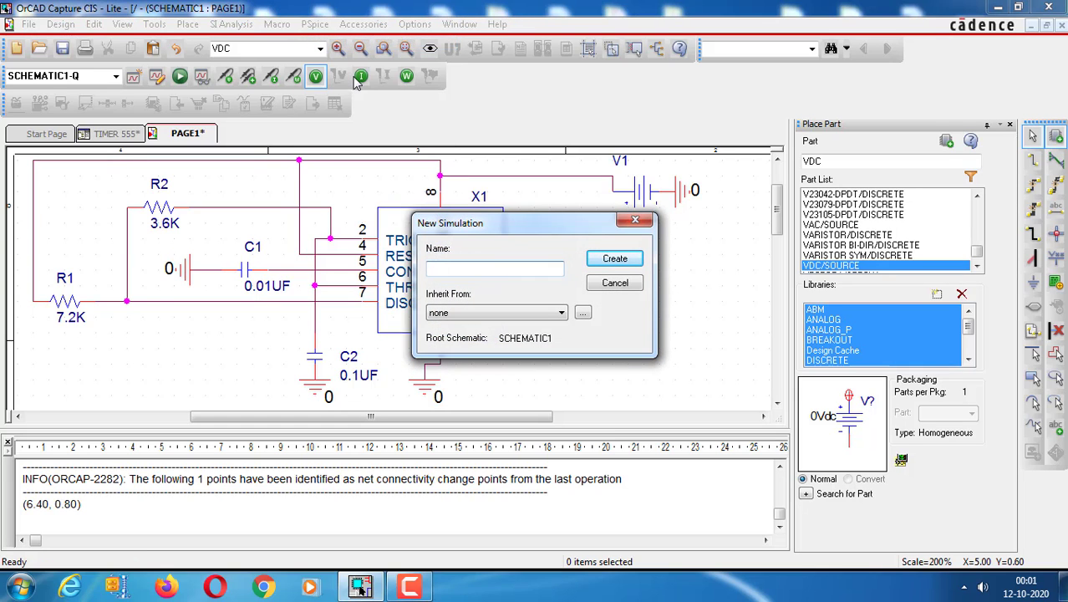
pyautogui.write('TIMER 555')
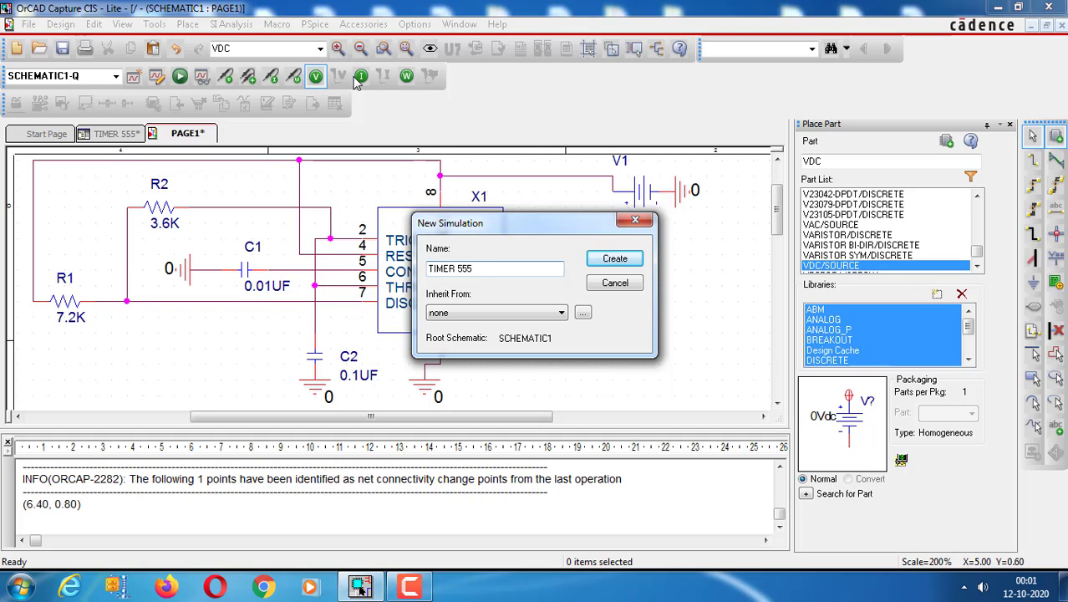
pyautogui.click(615, 259)
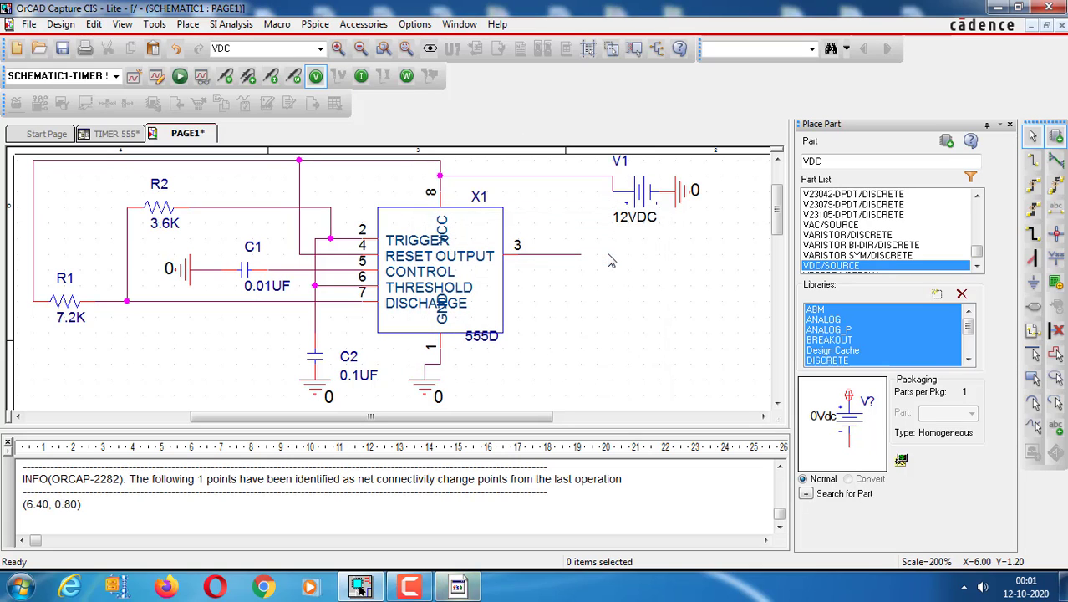
# Step: Set the TIMER 555 transient analysis to a run time of 10MS and a maximum step size of 0.1MS, and apply the settings
pyautogui.moveTo(459, 585)
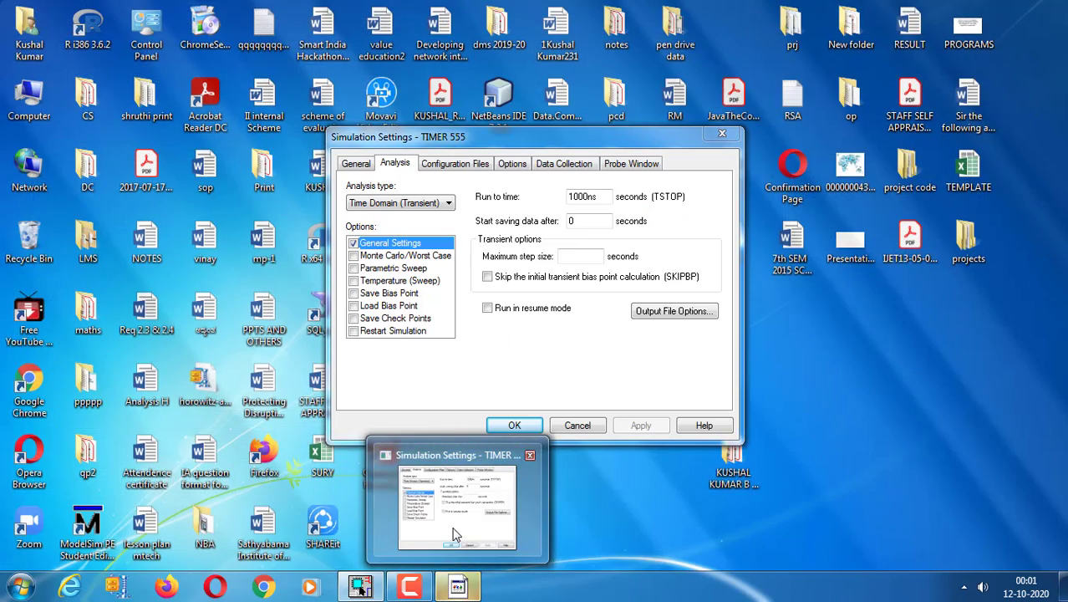
pyautogui.click(453, 526)
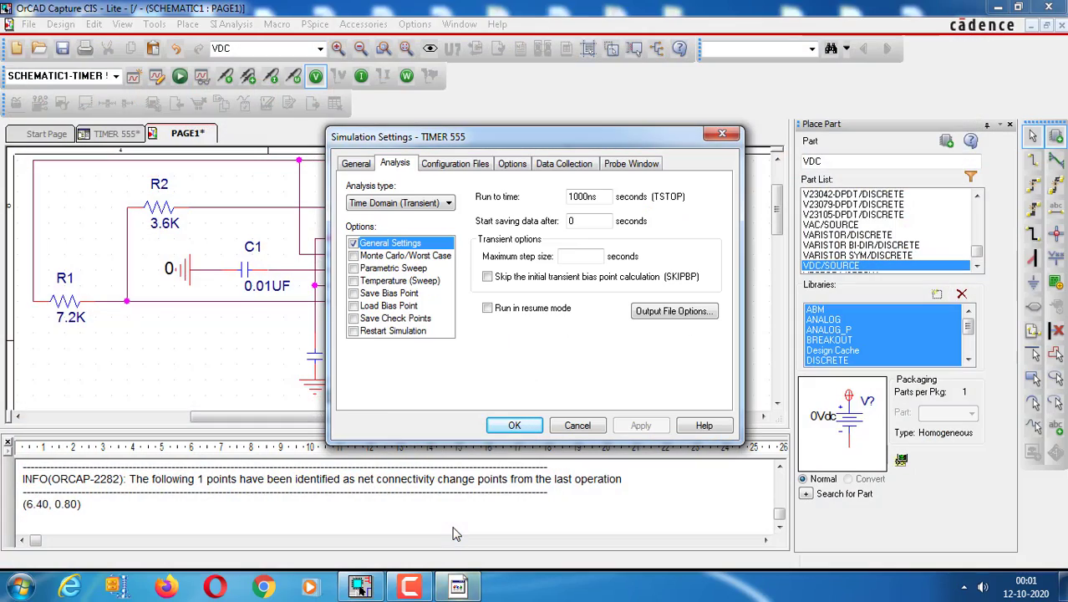
pyautogui.moveTo(600, 195); pyautogui.dragTo(548, 198)
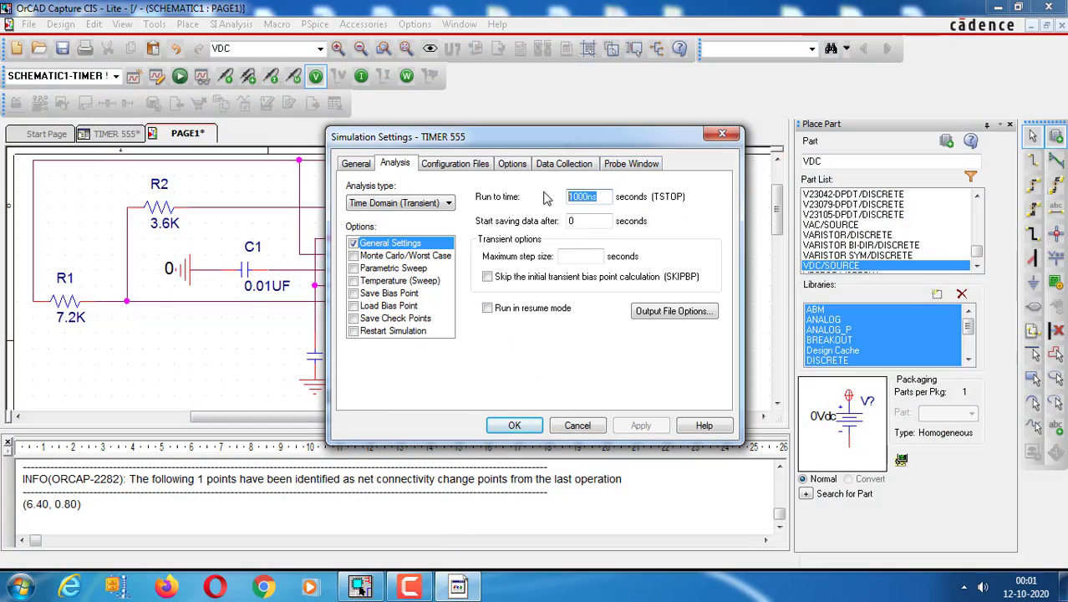
pyautogui.write('10MS')
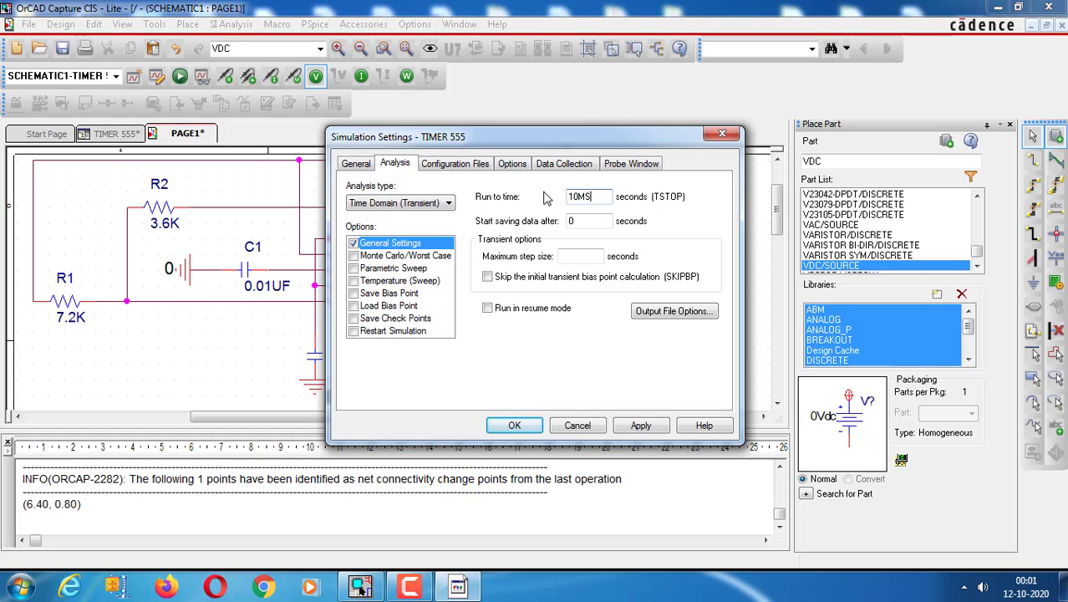
pyautogui.click(575, 255)
pyautogui.write('0.1MS')
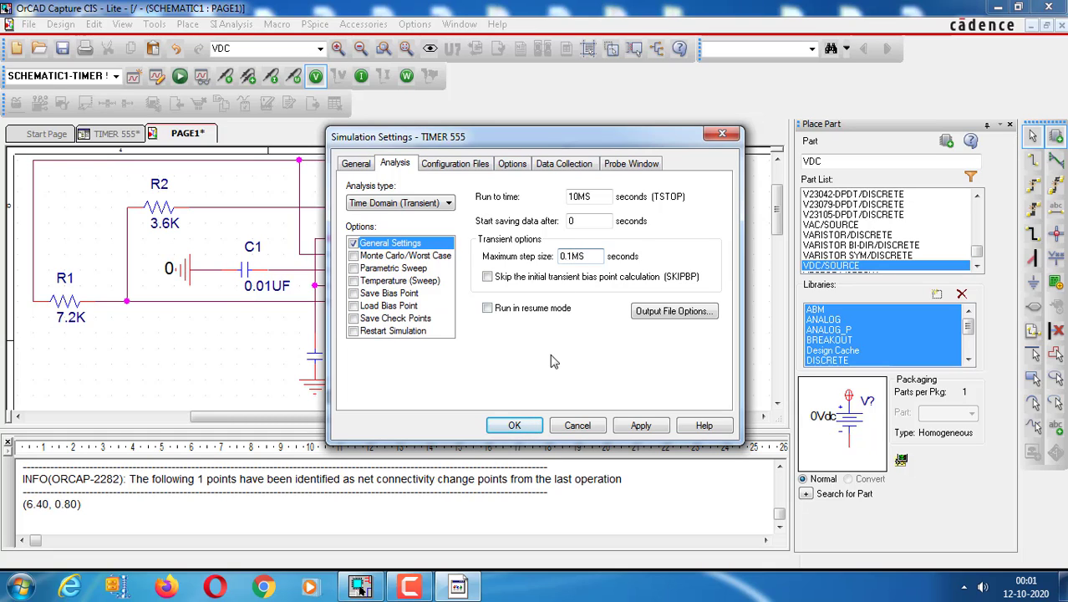
pyautogui.click(639, 426)
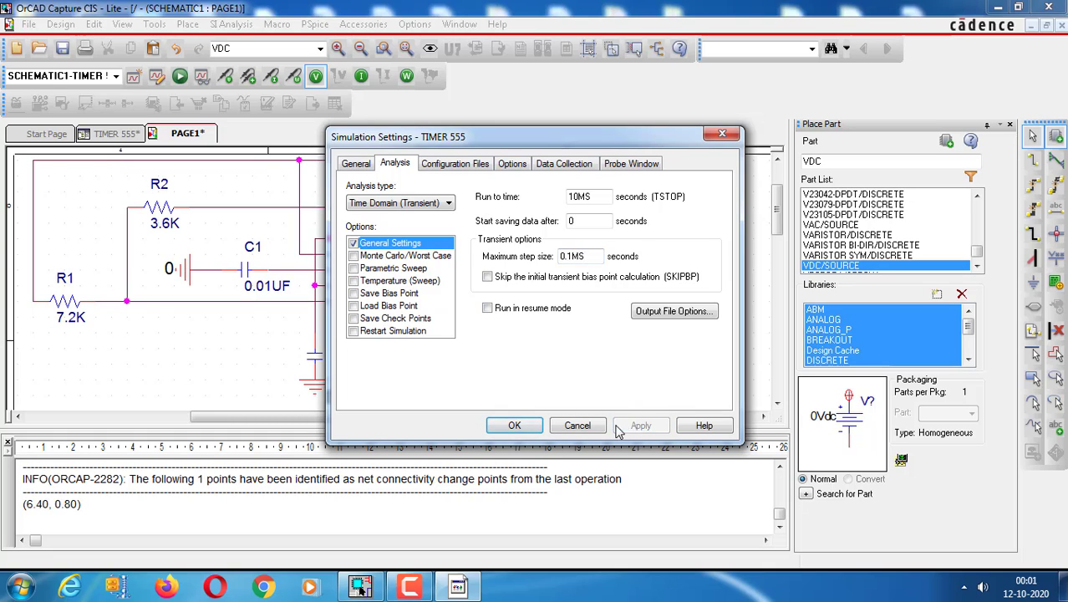
pyautogui.click(515, 426)
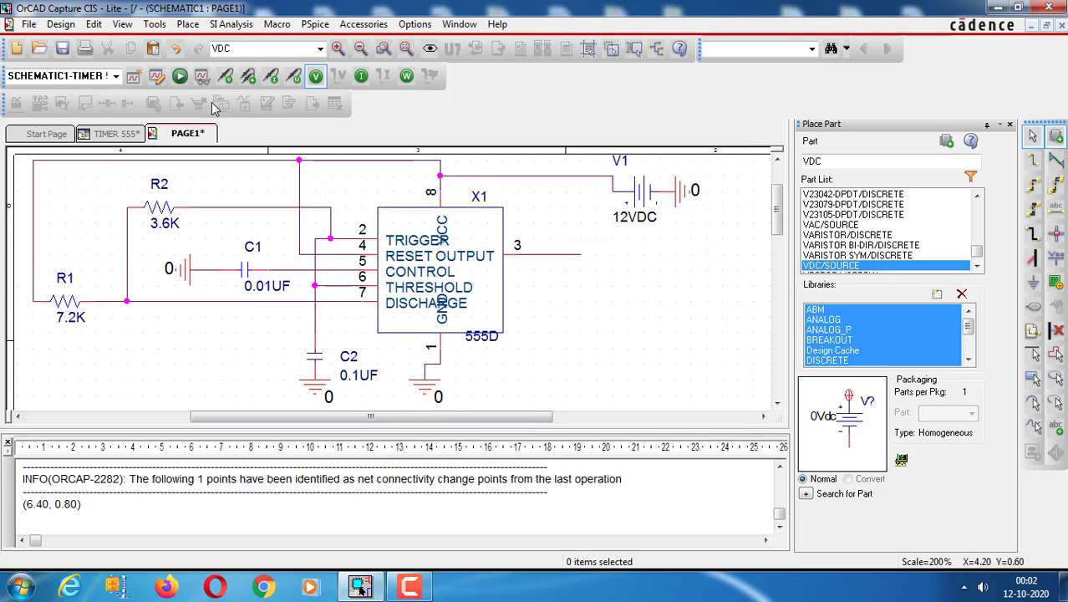
# Step: Place voltage markers on the timer's OUTPUT wire and on the wire between C1 and the CONTROL pin, and run the PSpice simulation
pyautogui.click(221, 77)
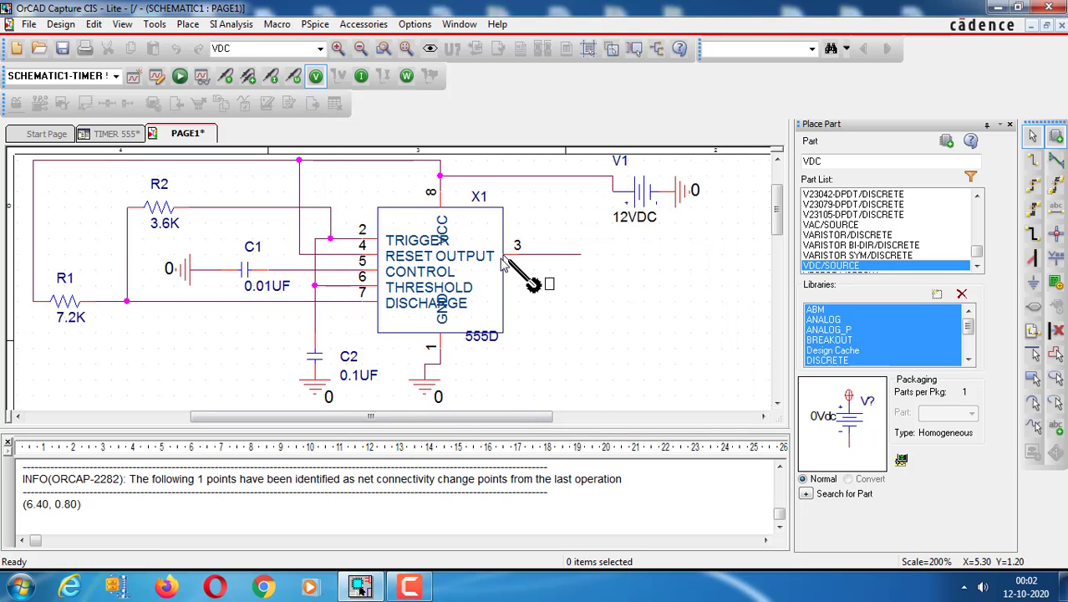
pyautogui.click(560, 265)
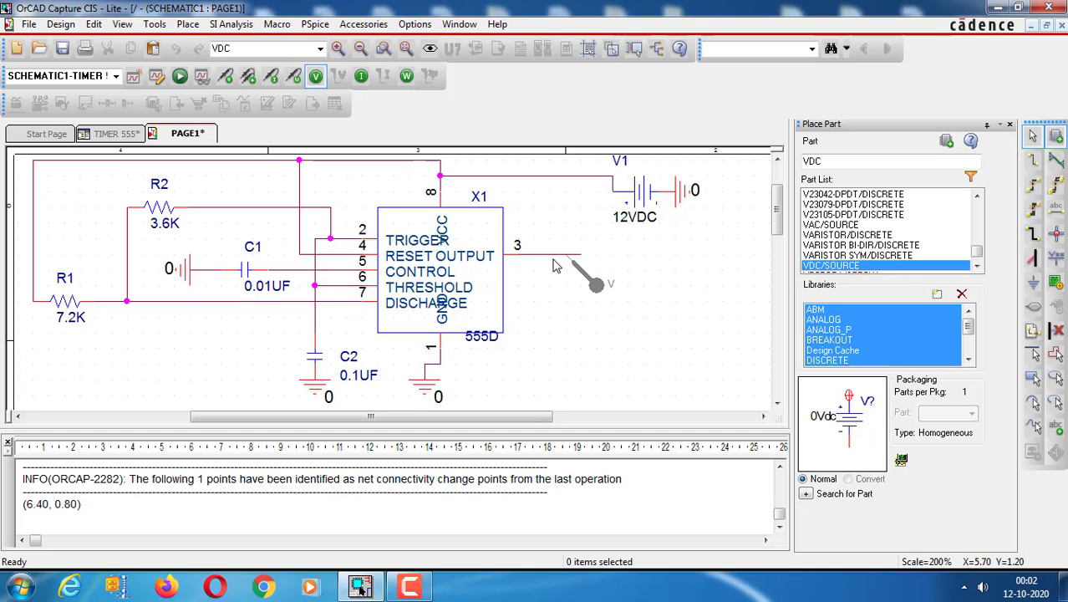
pyautogui.click(314, 301)
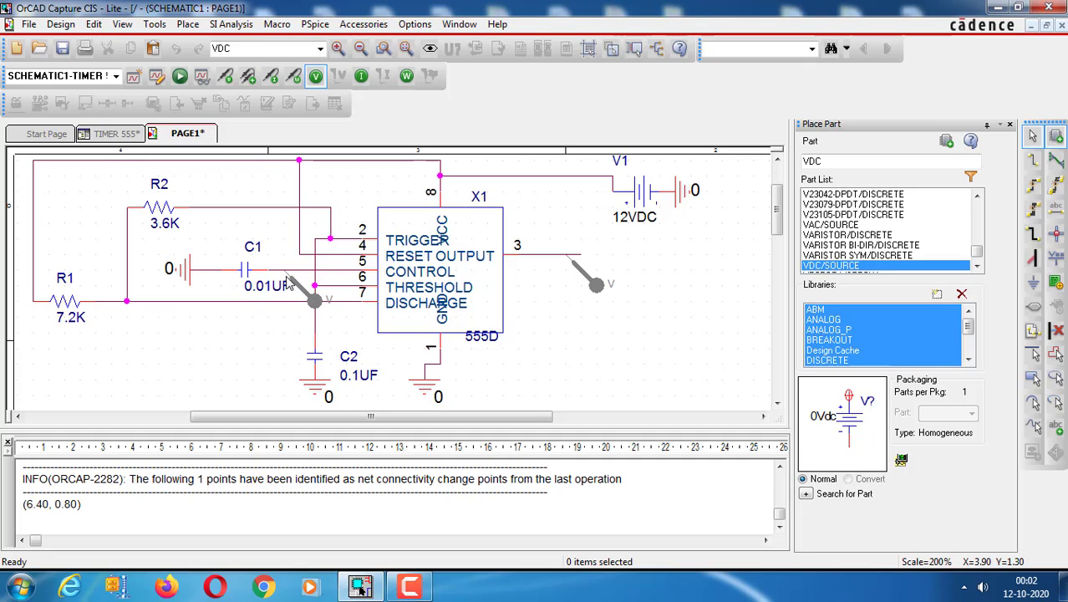
pyautogui.press('Escape')
pyautogui.click(186, 82)
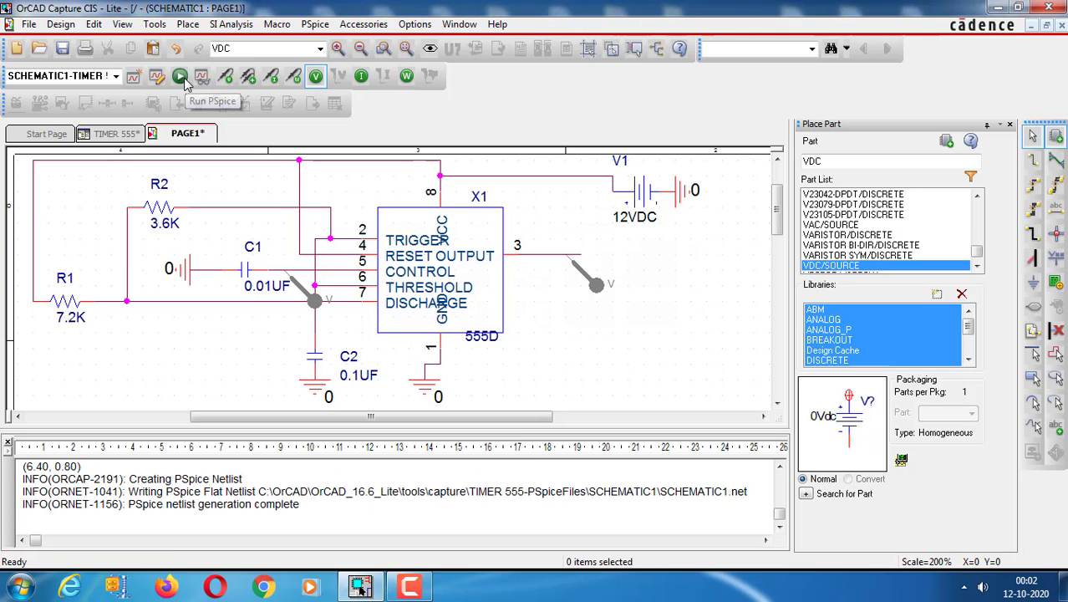